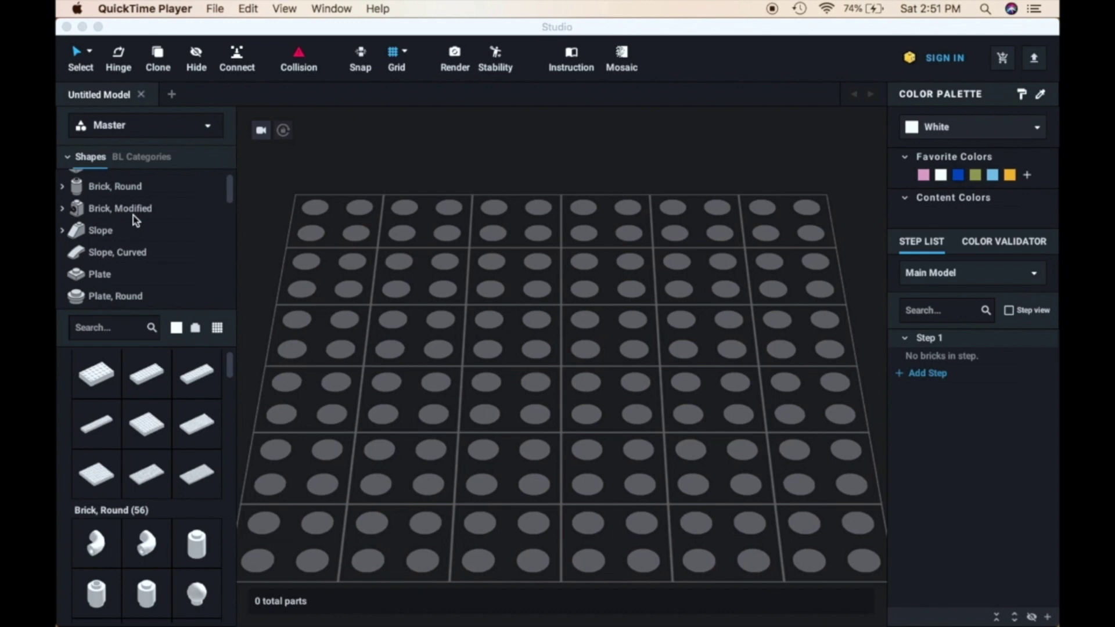
Step: Browse the Master palette's parts by shape and by BL category, including the Brick, Round and Brick, Modified groups
left_click(135, 161)
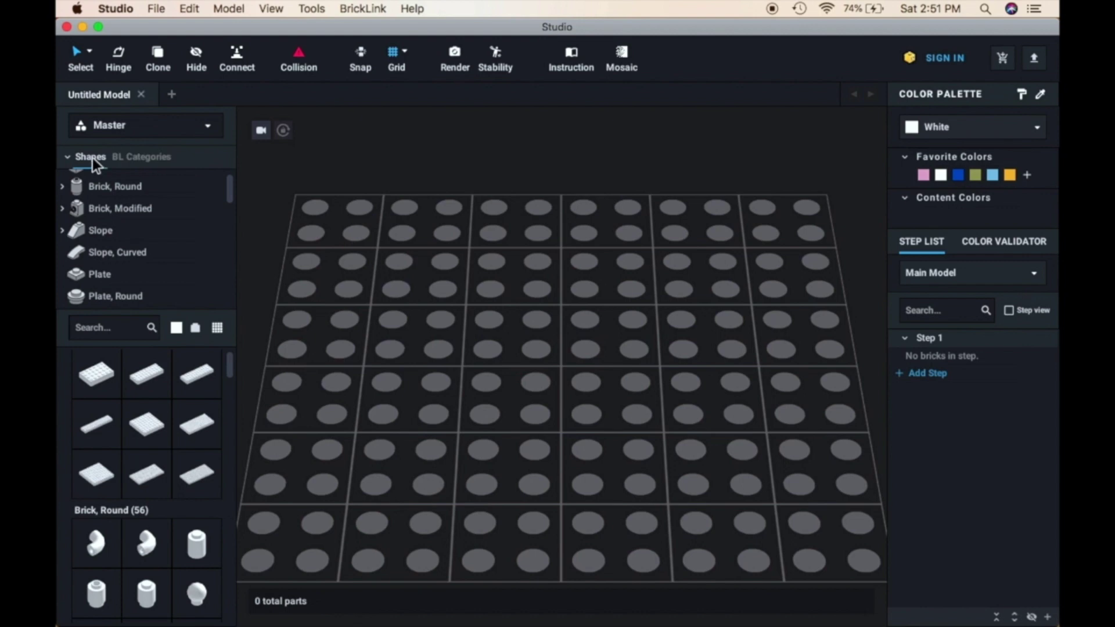
left_click(141, 162)
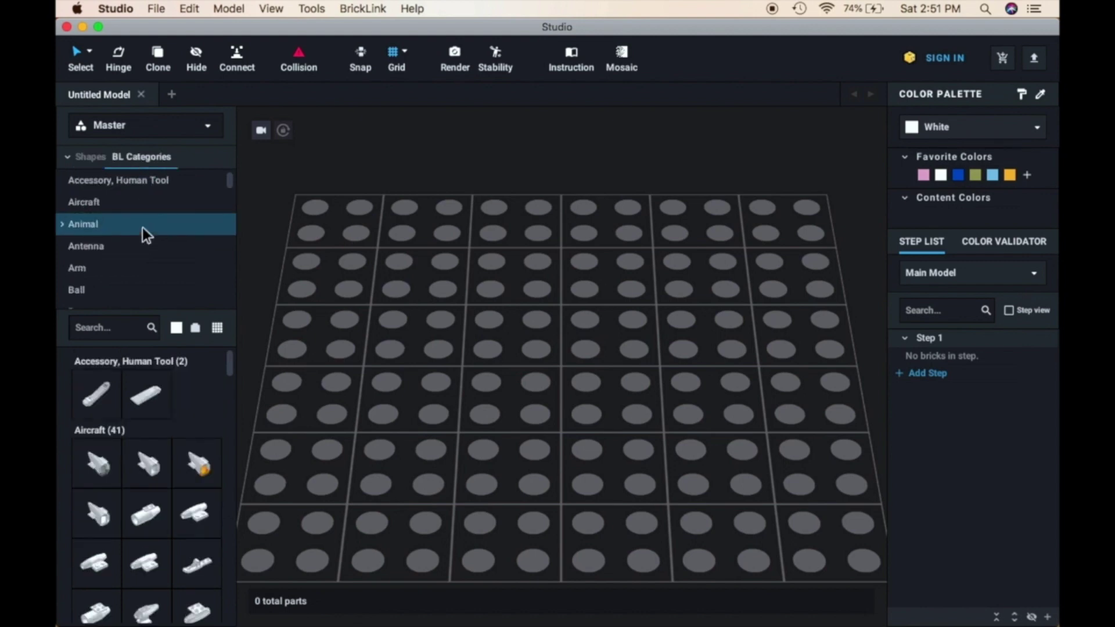
left_click(92, 157)
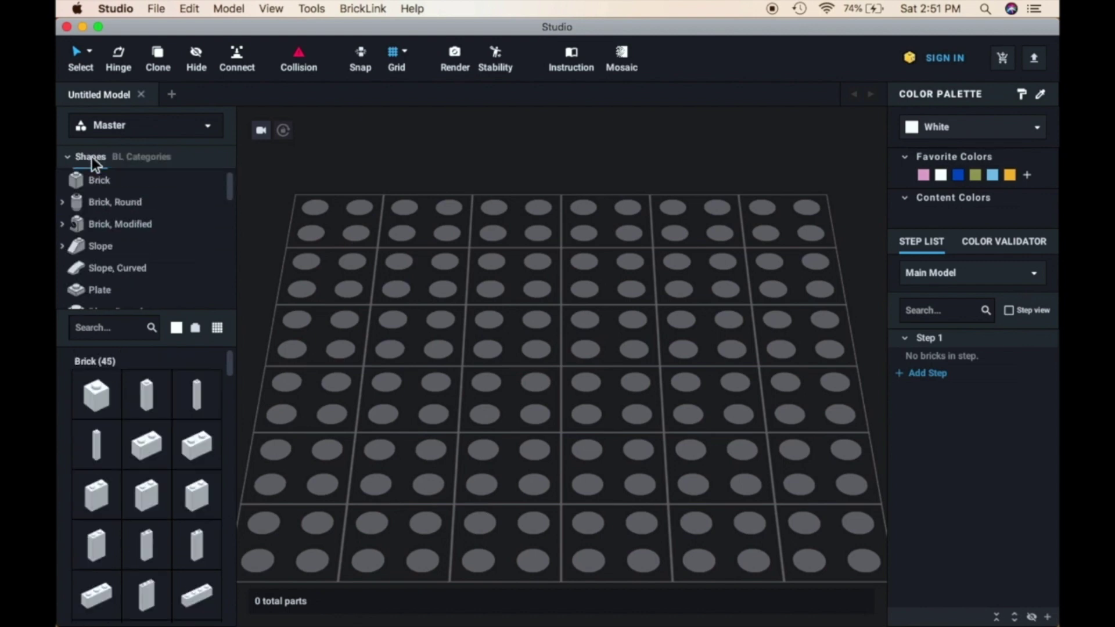
left_click(109, 203)
left_click(126, 224)
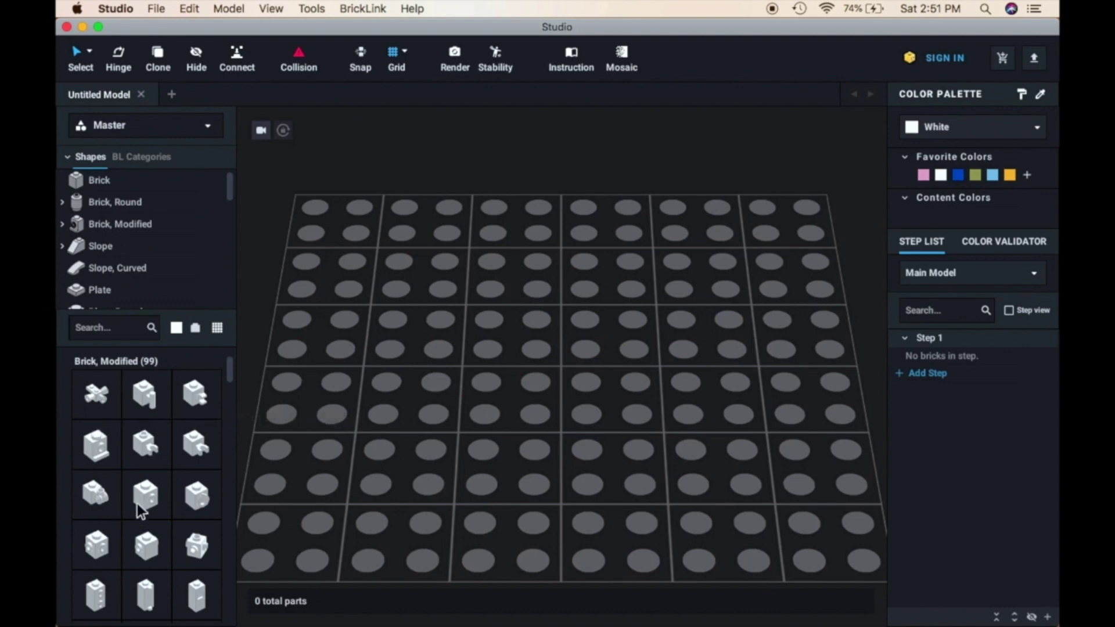
scroll(103, 528, "down", 5)
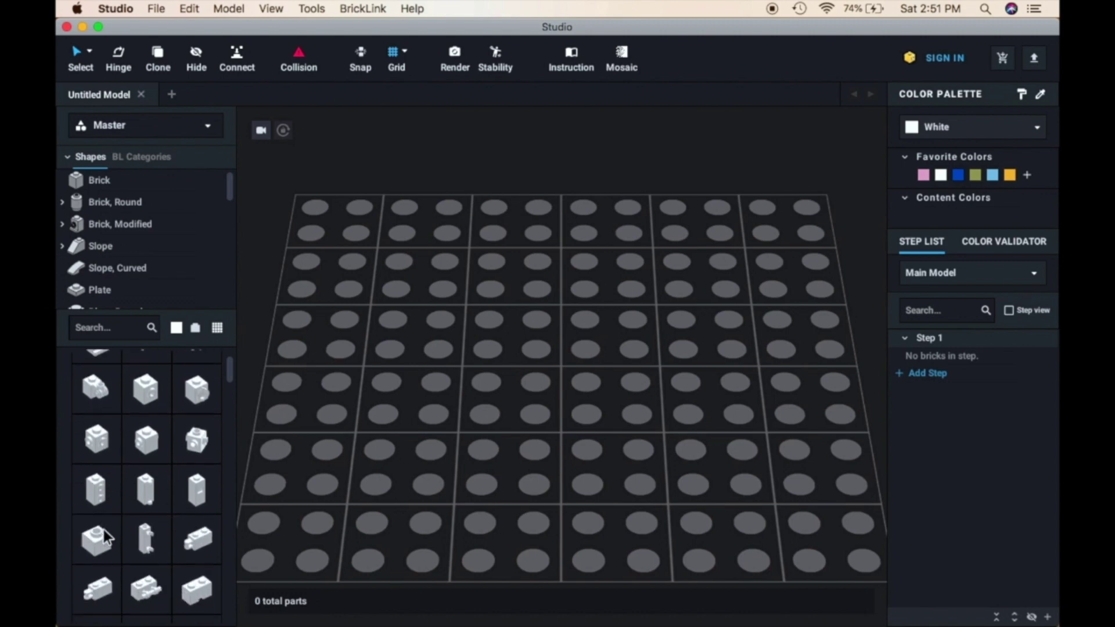
scroll(104, 528, "up", 10)
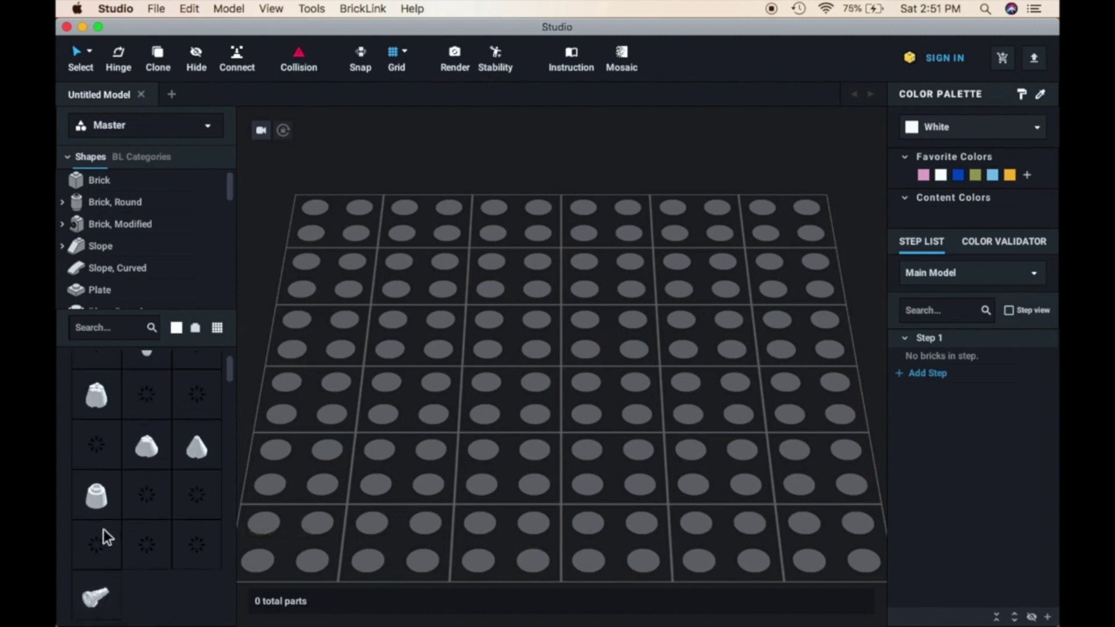
scroll(148, 478, "up", 5)
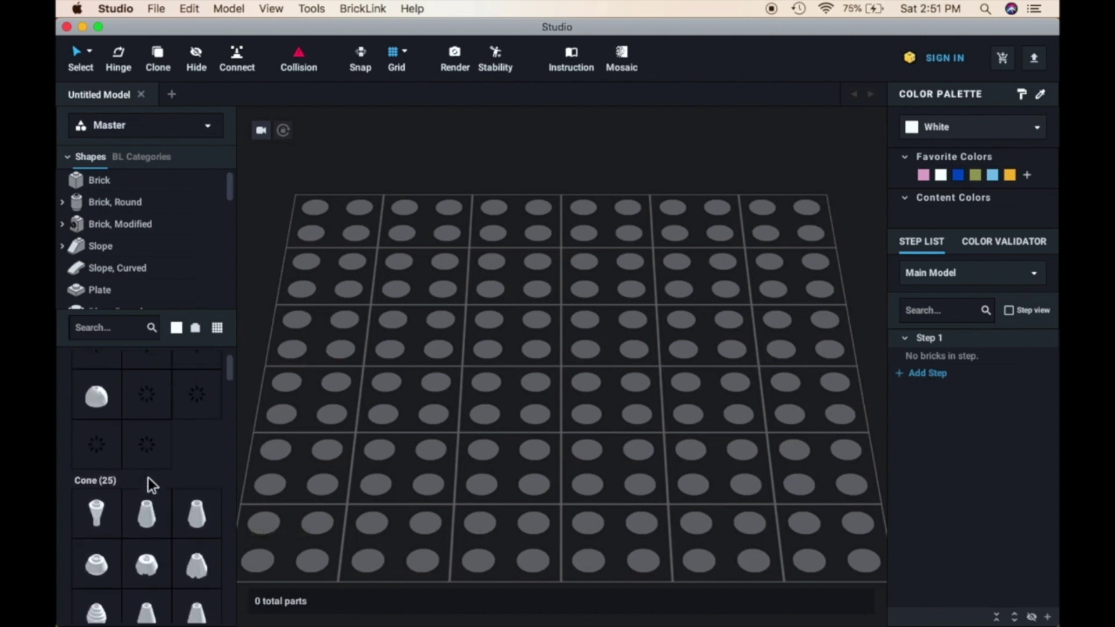
left_click(162, 232)
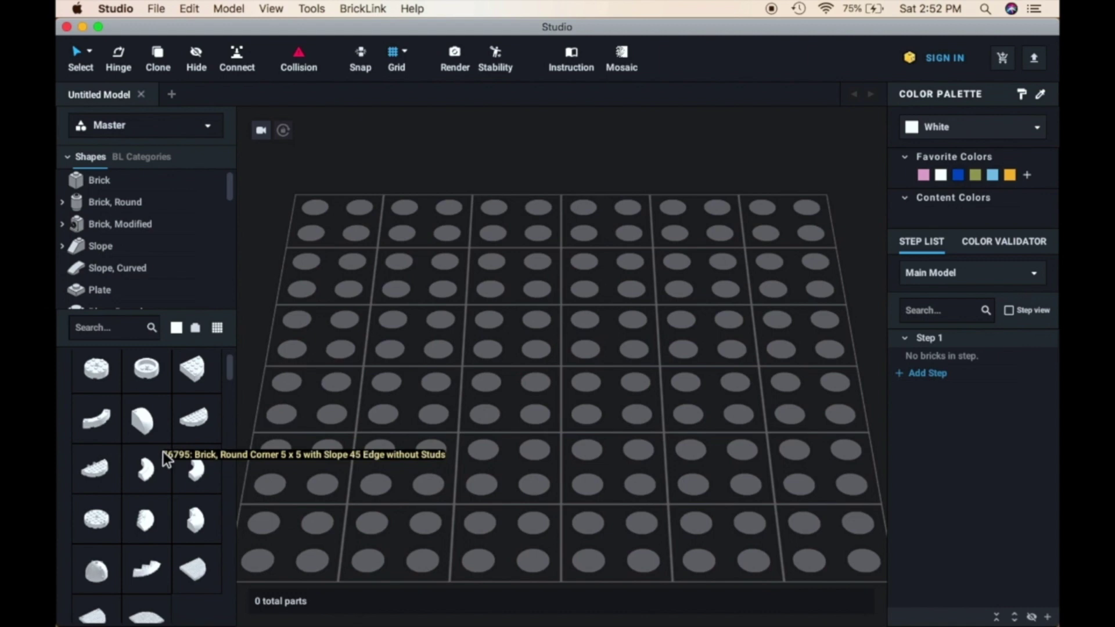
Step: Import official LEGO set 45544, the EV3 Core Set, as a part palette and dismiss the report of parts that failed to import
left_click(201, 132)
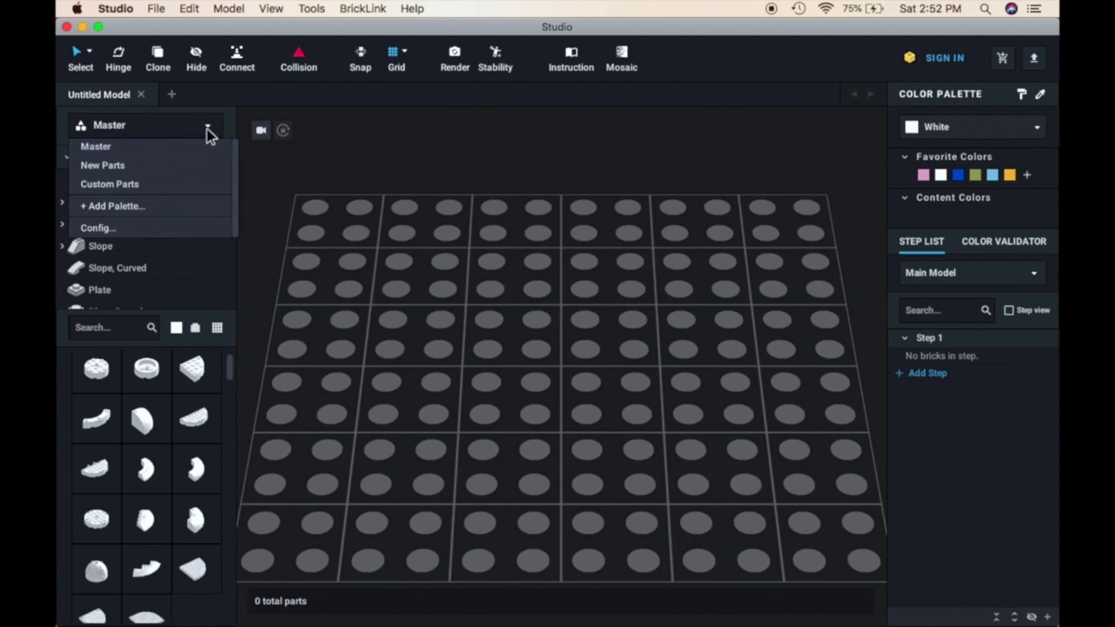
left_click(110, 227)
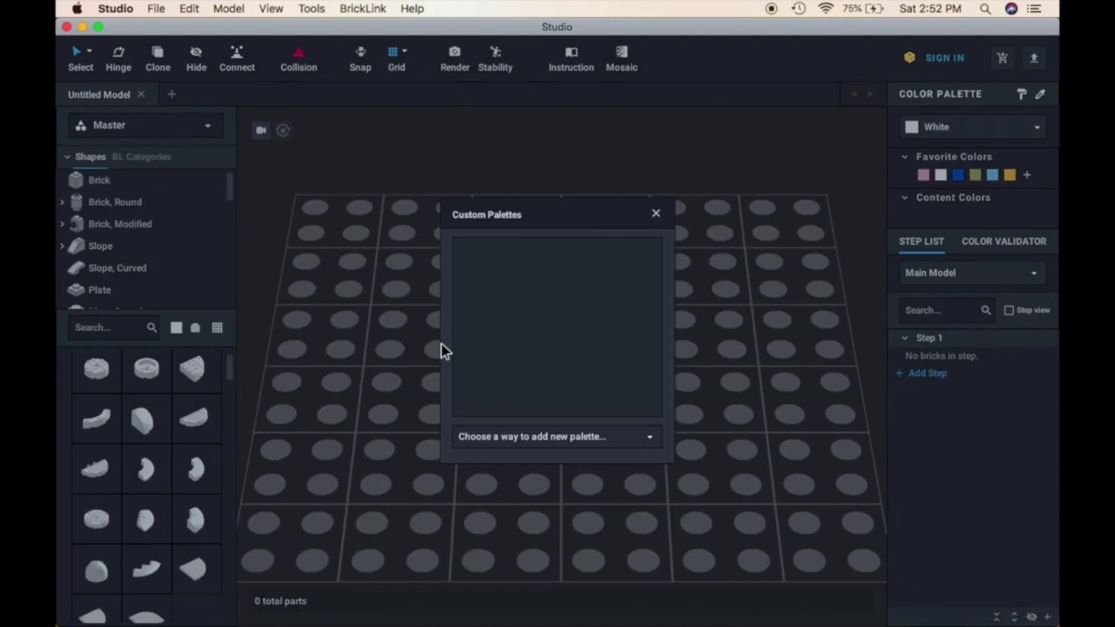
left_click(574, 437)
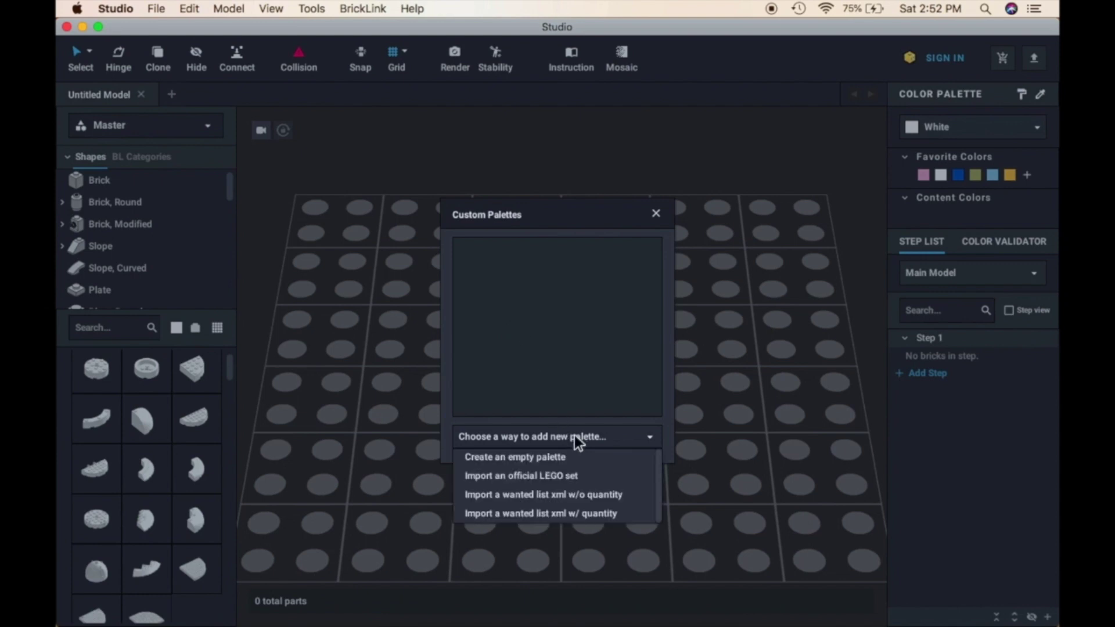
left_click(565, 477)
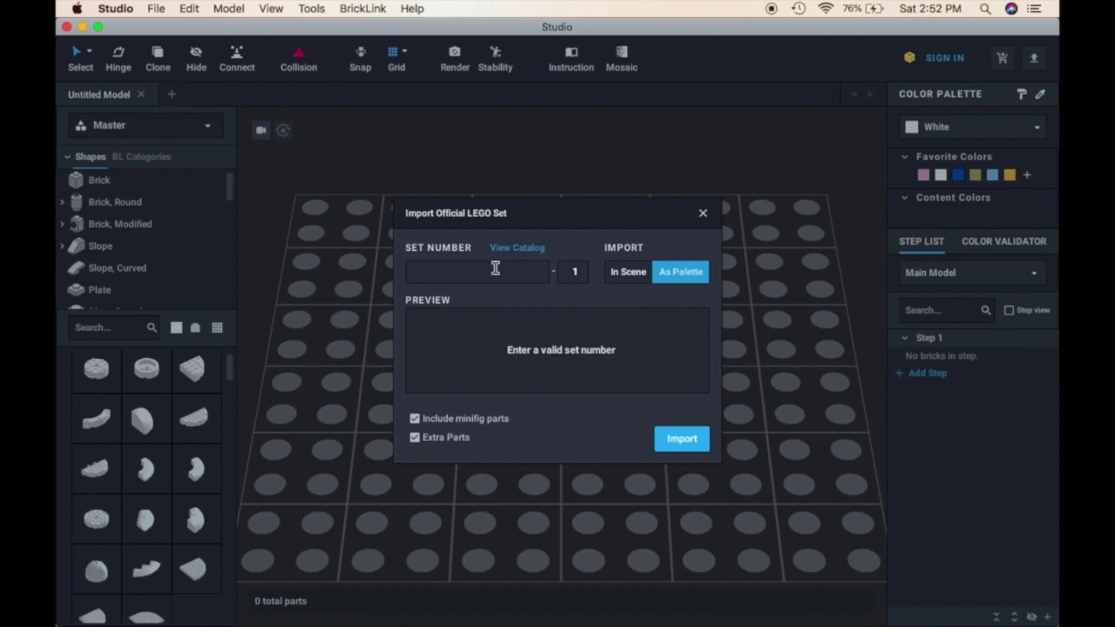
type("45544")
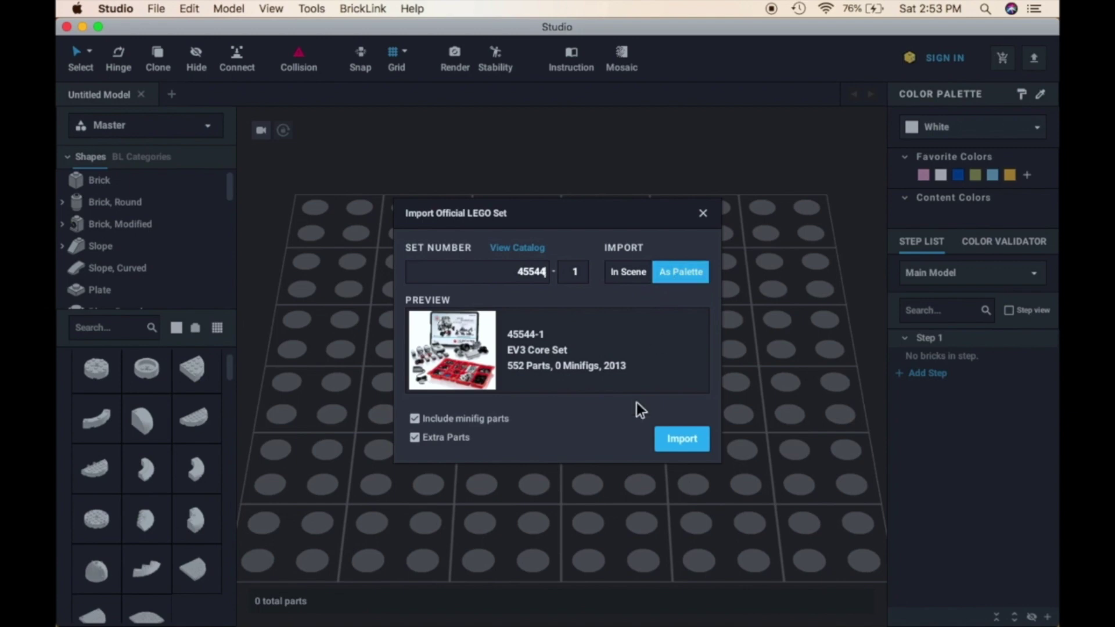
left_click(675, 438)
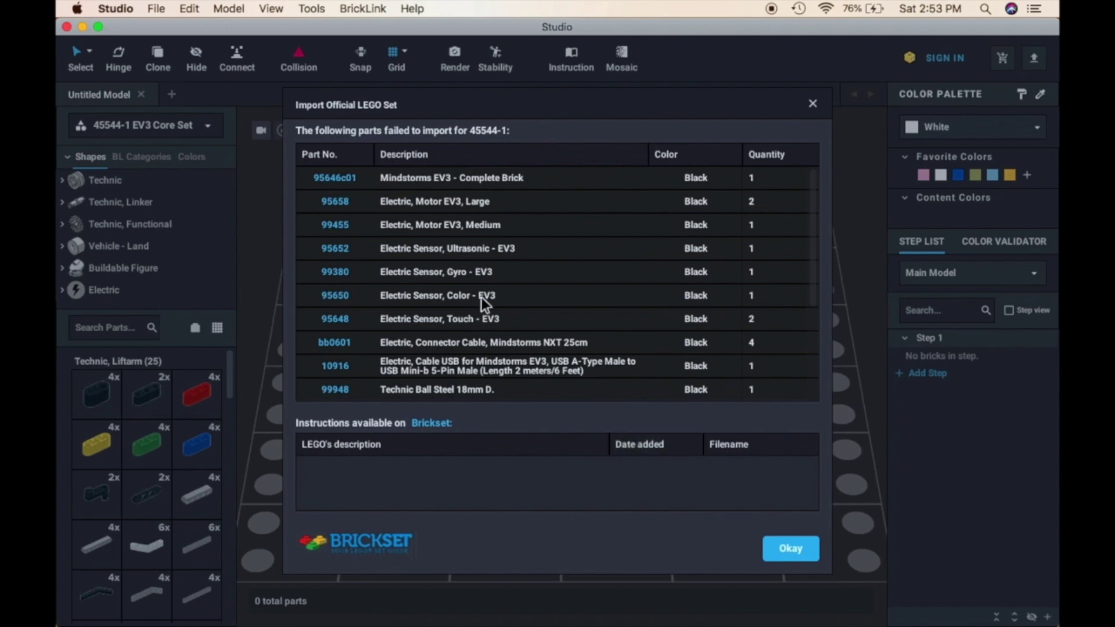
scroll(459, 191, "down", 1)
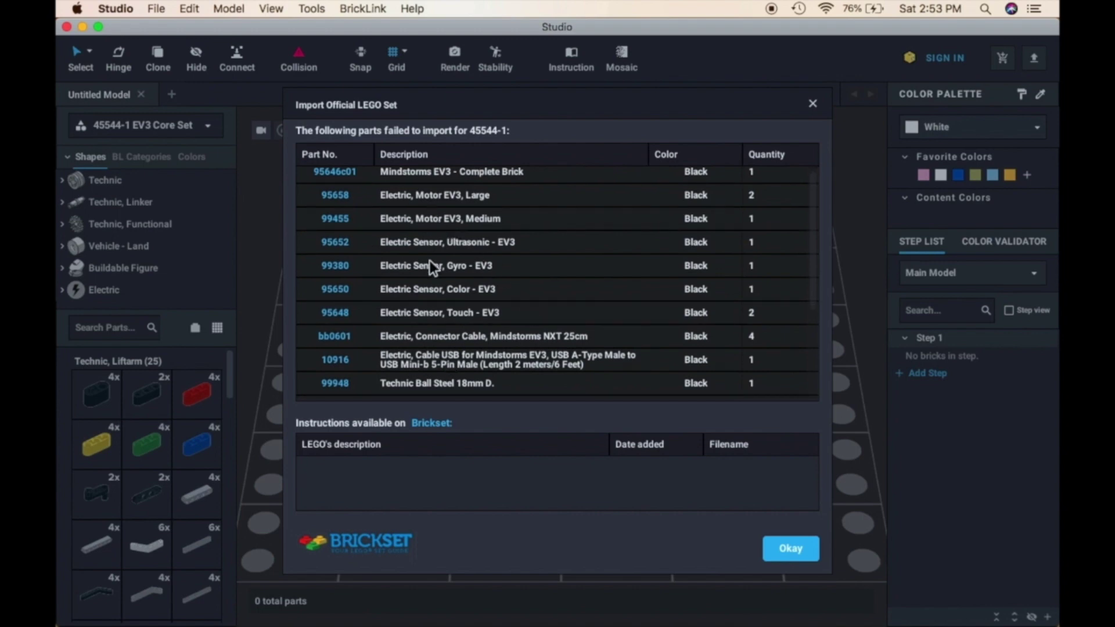
scroll(441, 342, "down", 1)
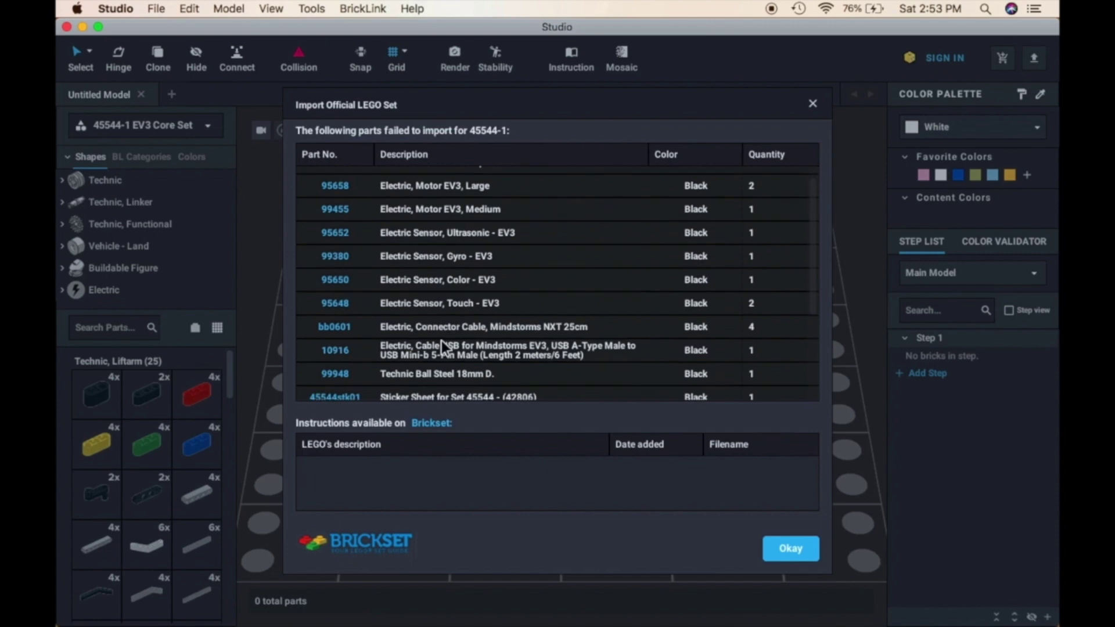
scroll(441, 340, "up", 1)
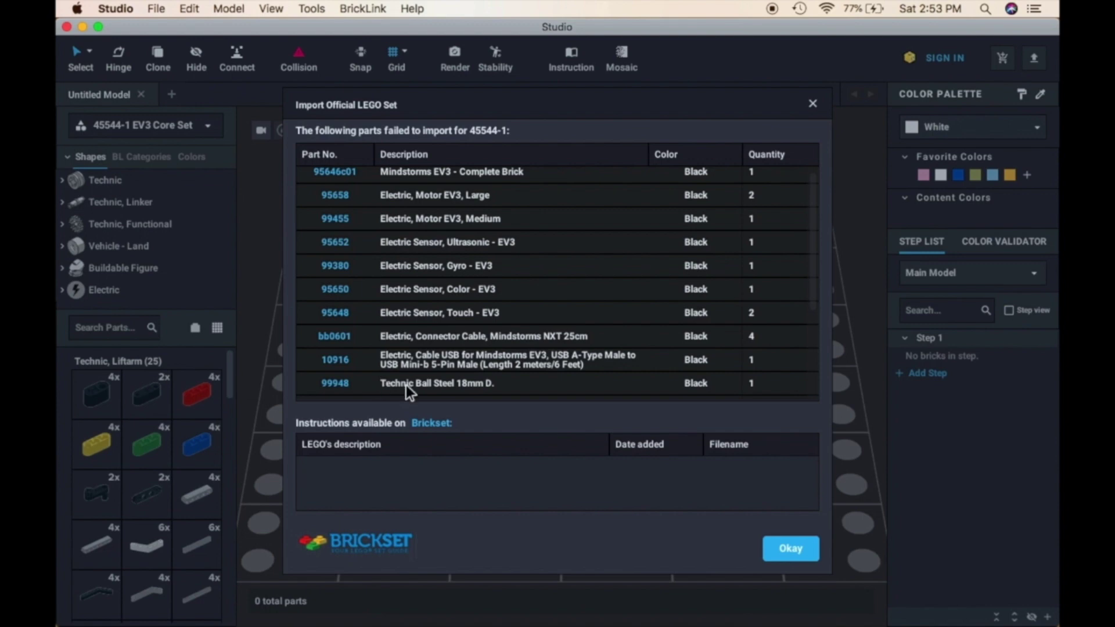
scroll(645, 344, "down", 2)
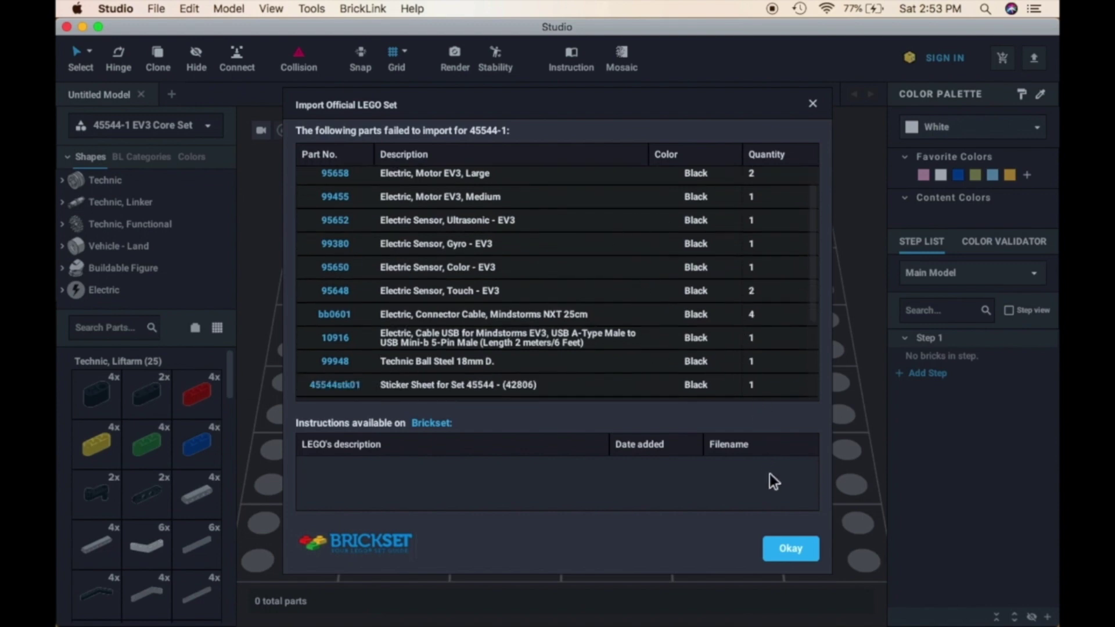
left_click(785, 543)
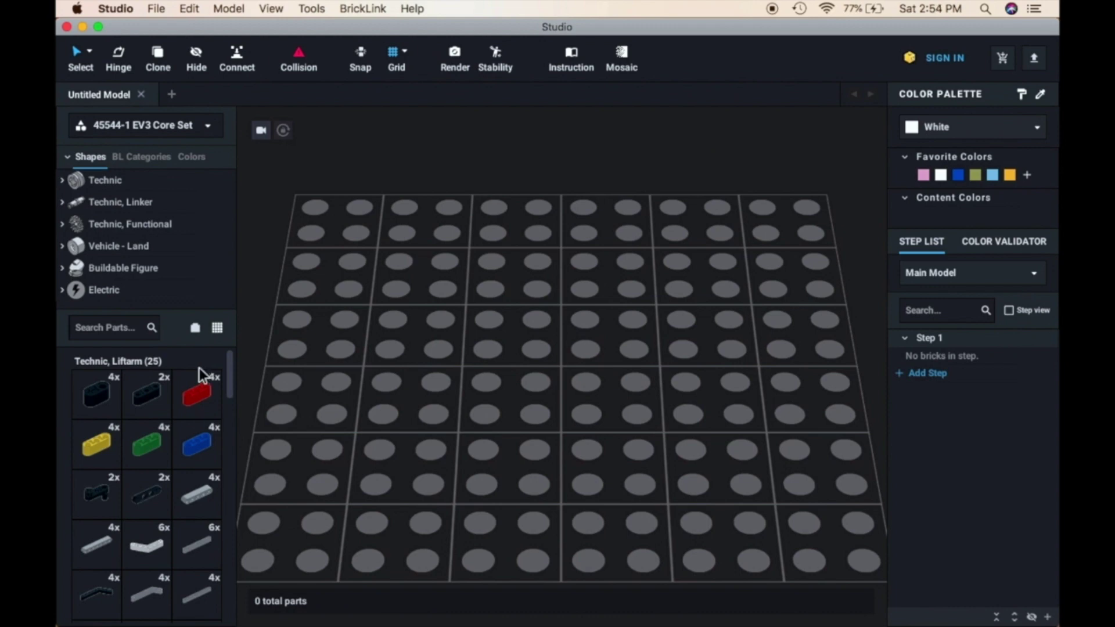
Step: Examine the Technic liftarms, panels and other parts available in the 45544-1 EV3 Core Set palette
scroll(149, 497, "down", 3)
scroll(149, 497, "down", 5)
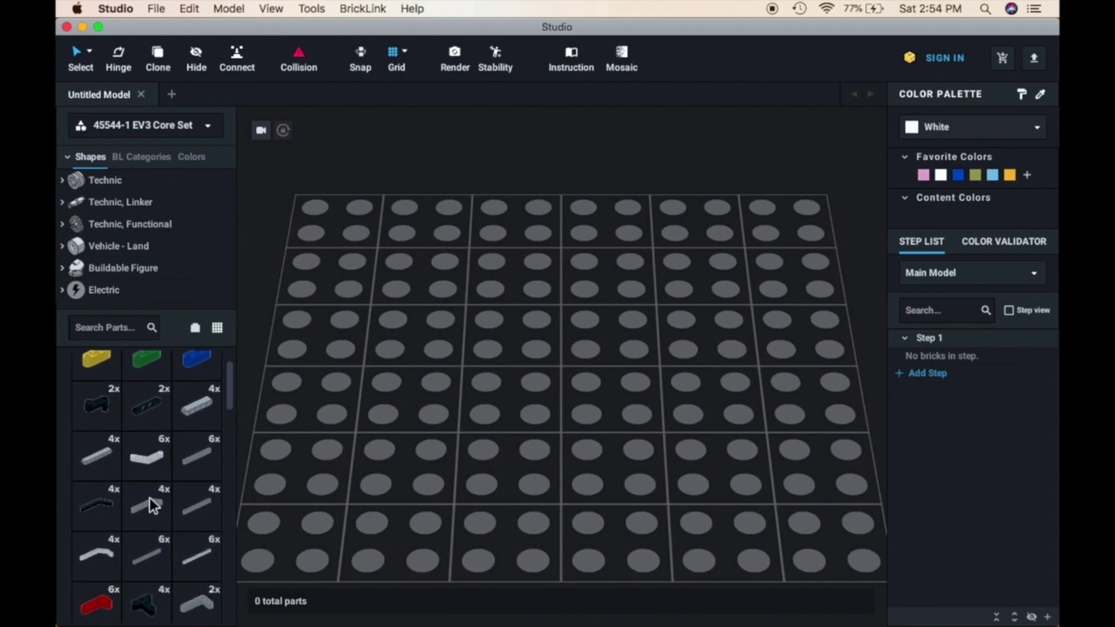
left_click(207, 127)
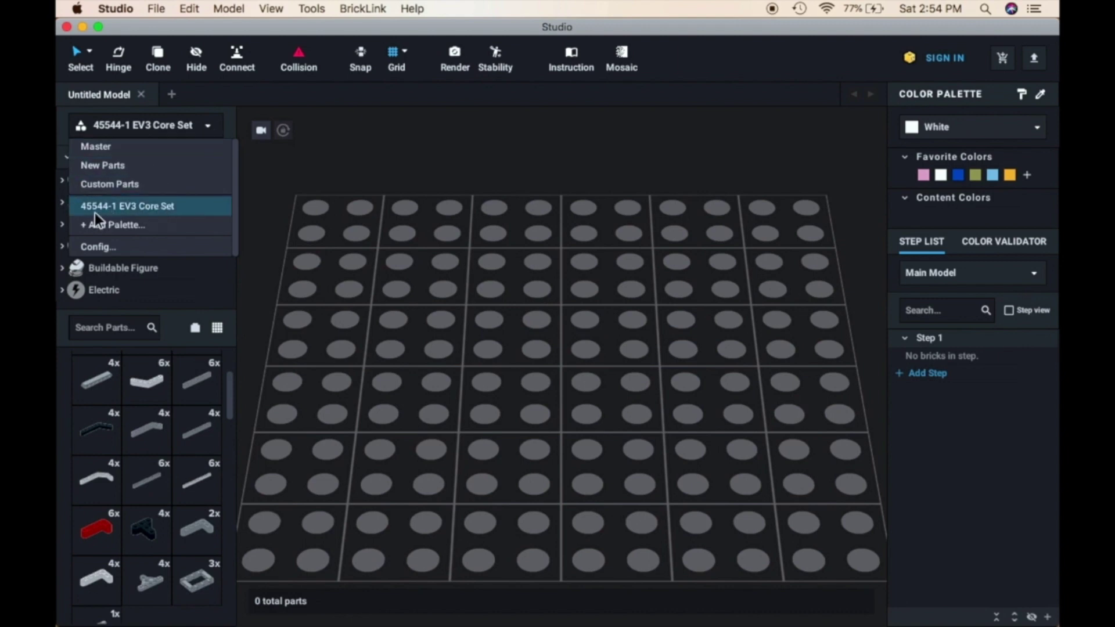
left_click(130, 209)
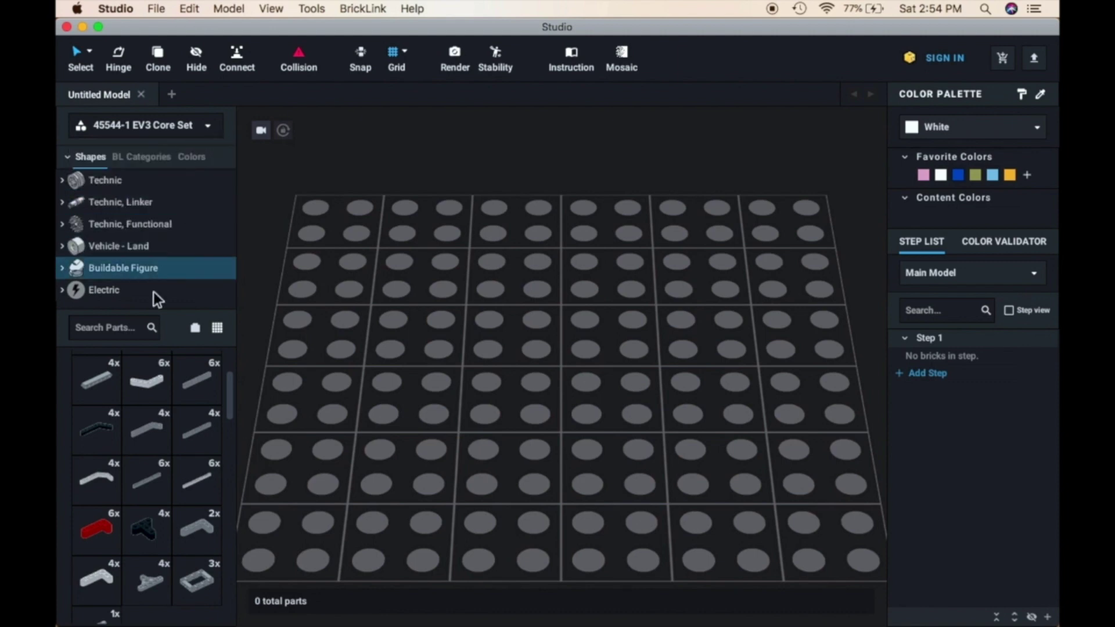
scroll(134, 476, "down", 8)
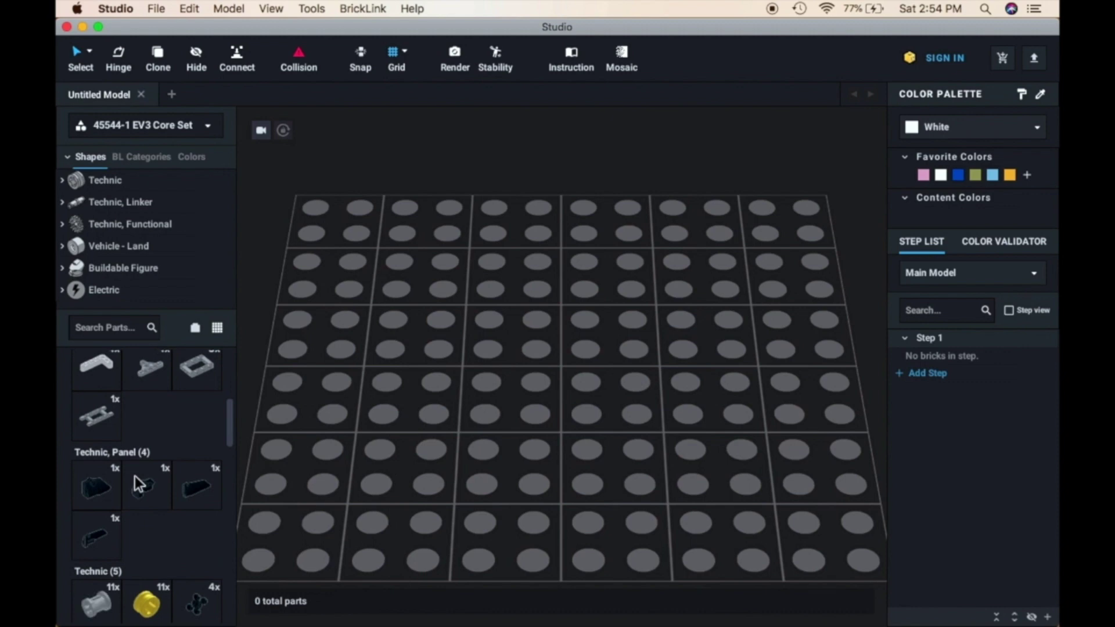
scroll(180, 439, "up", 1)
scroll(180, 439, "up", 12)
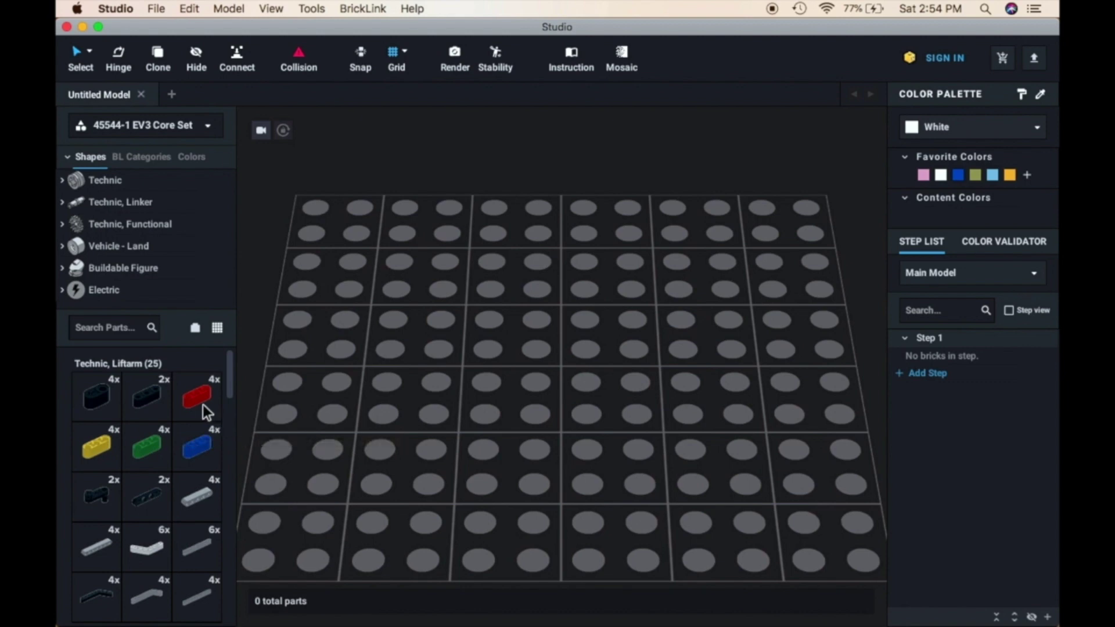
Step: Place one red, yellow, green and blue Technic Liftarm Thick 1 x 3 on the grid's right, left, back and front sides respectively
left_click_drag(204, 405, 520, 323)
left_click_drag(521, 312, 540, 266)
right_click_drag(641, 304, 568, 304)
scroll(567, 303, "down", 3)
left_click_drag(108, 437, 329, 335)
left_click_drag(148, 450, 515, 239)
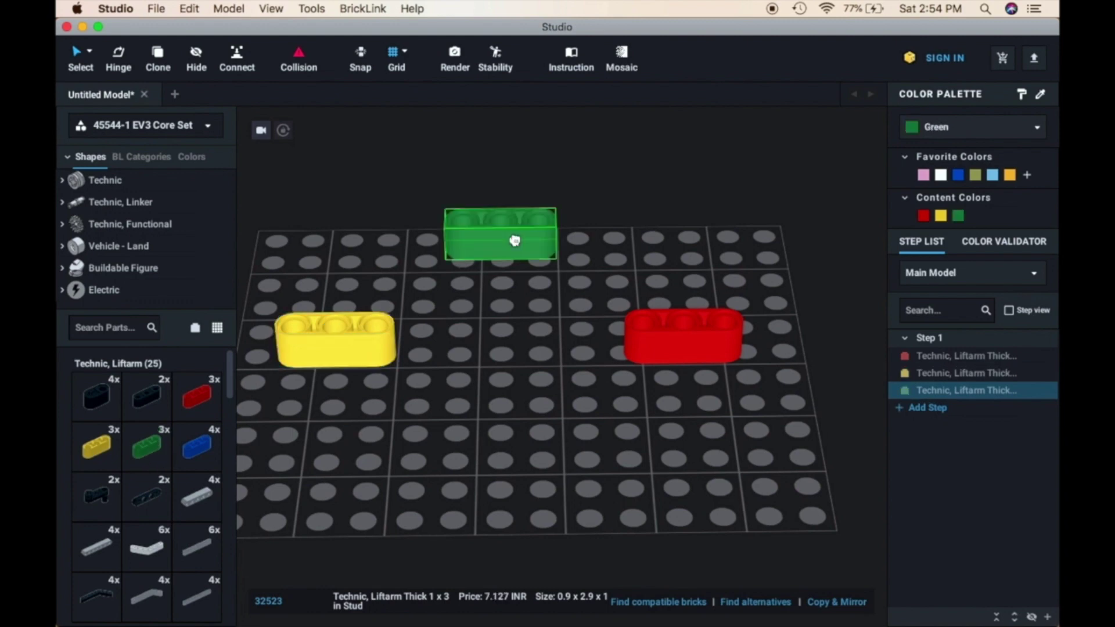
left_click_drag(203, 452, 510, 455)
left_click(511, 454)
scroll(685, 456, "down", 2)
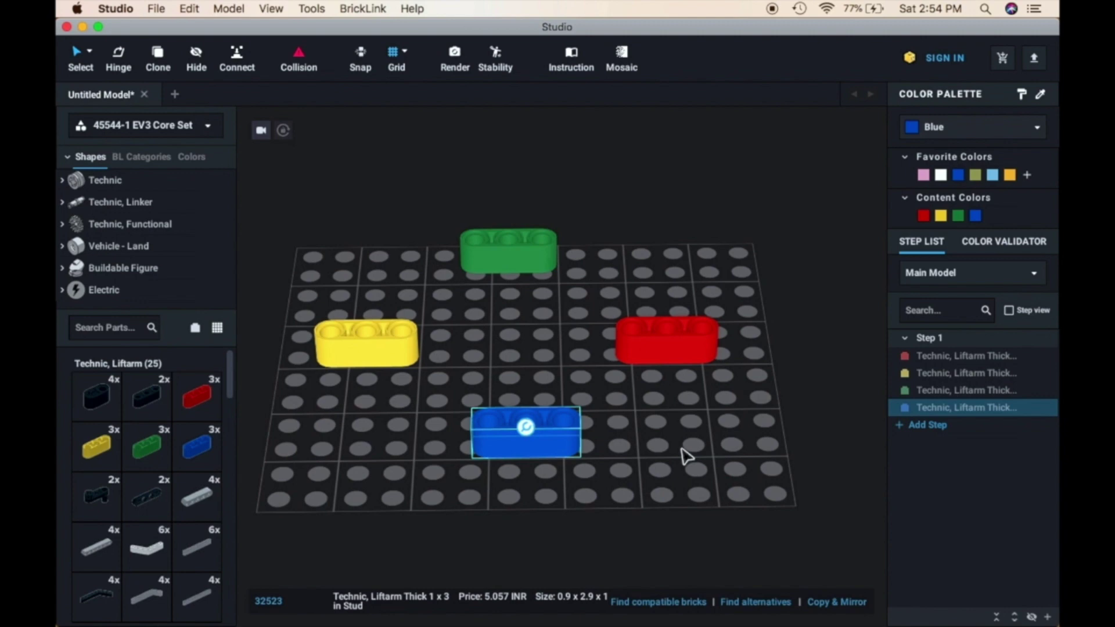
left_click(721, 439)
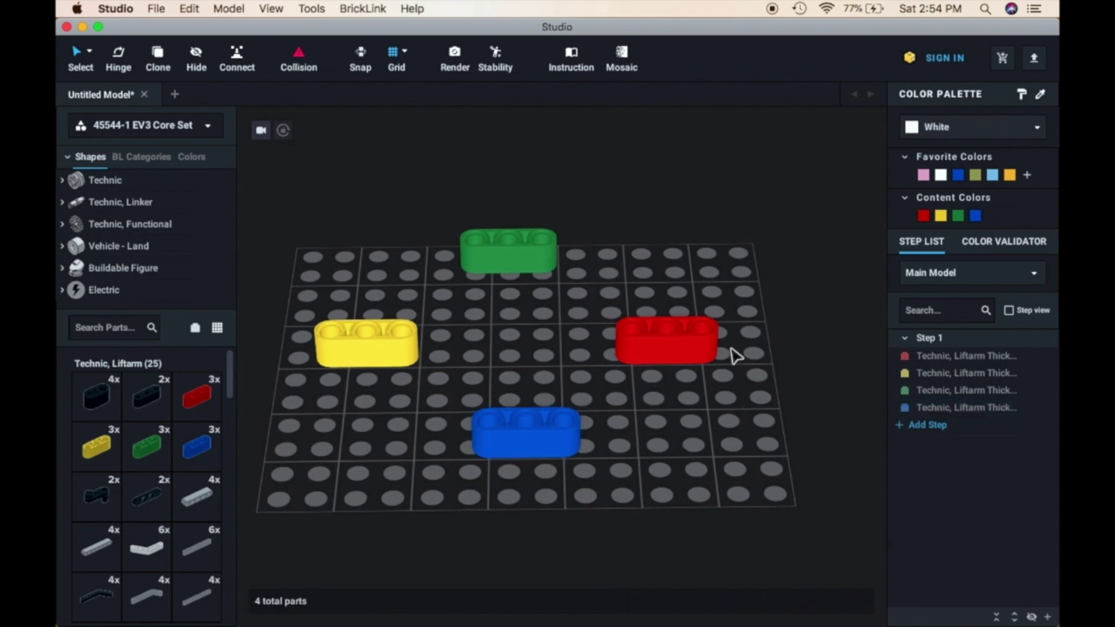
Step: Recolor the red liftarm Bright Pink and open the color list for the green liftarm
left_click(684, 337)
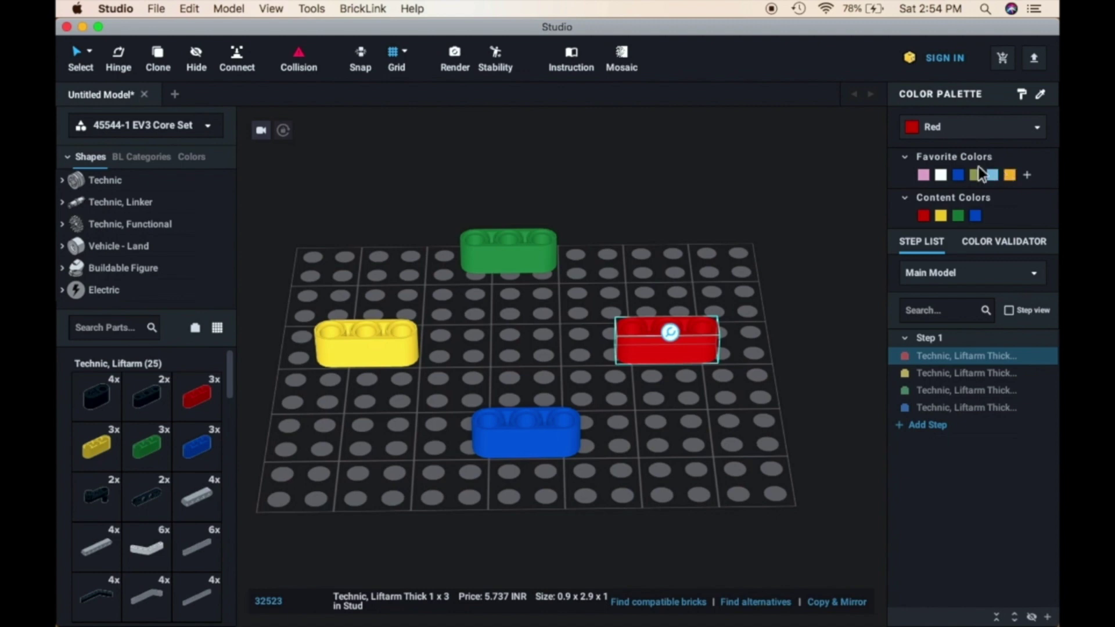
left_click(923, 175)
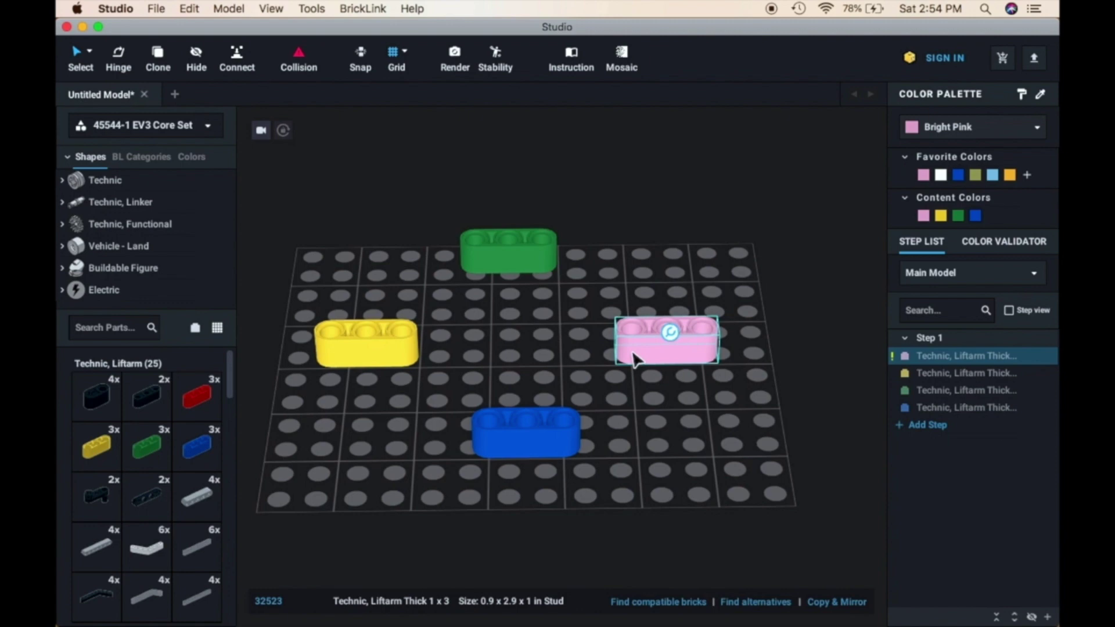
left_click(506, 251)
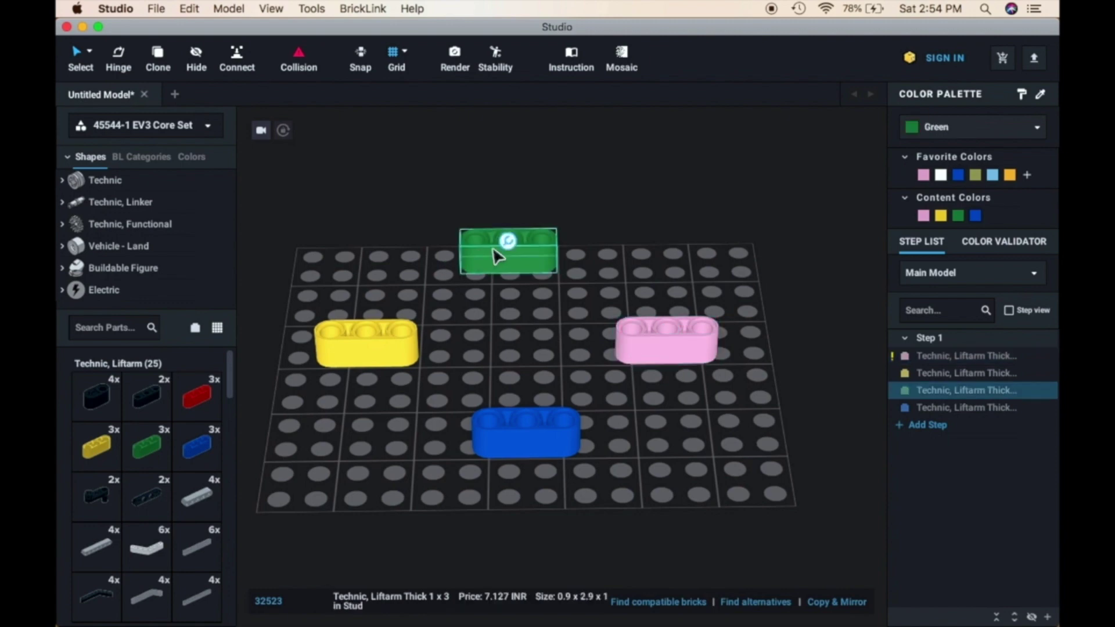
left_click(991, 131)
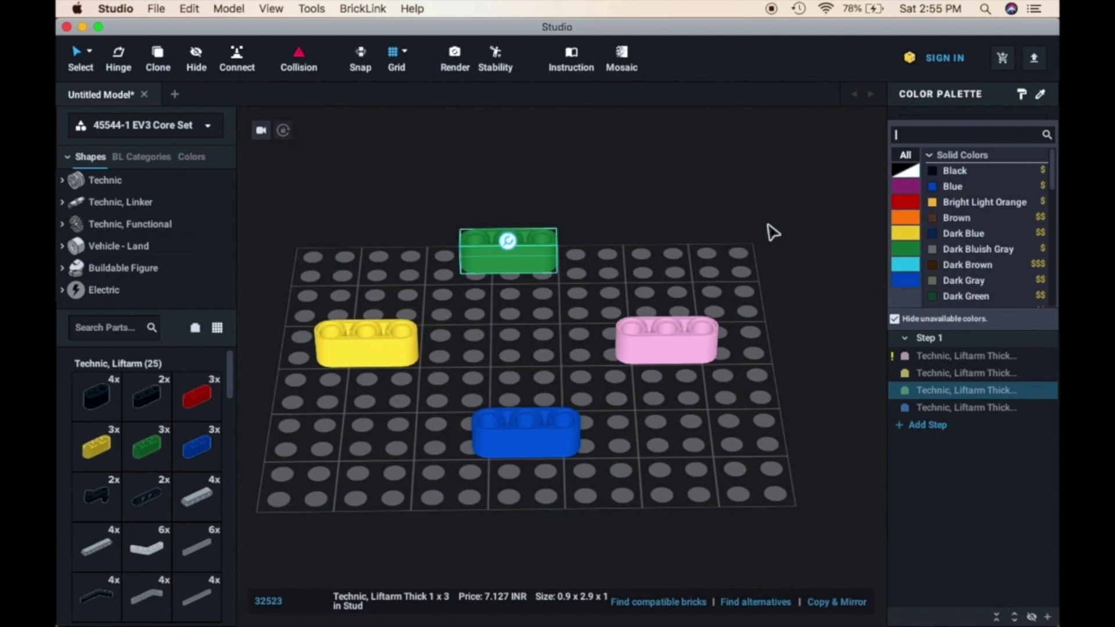
Step: Recolor the pink liftarm with the solid color Red and deselect it
left_click(685, 336)
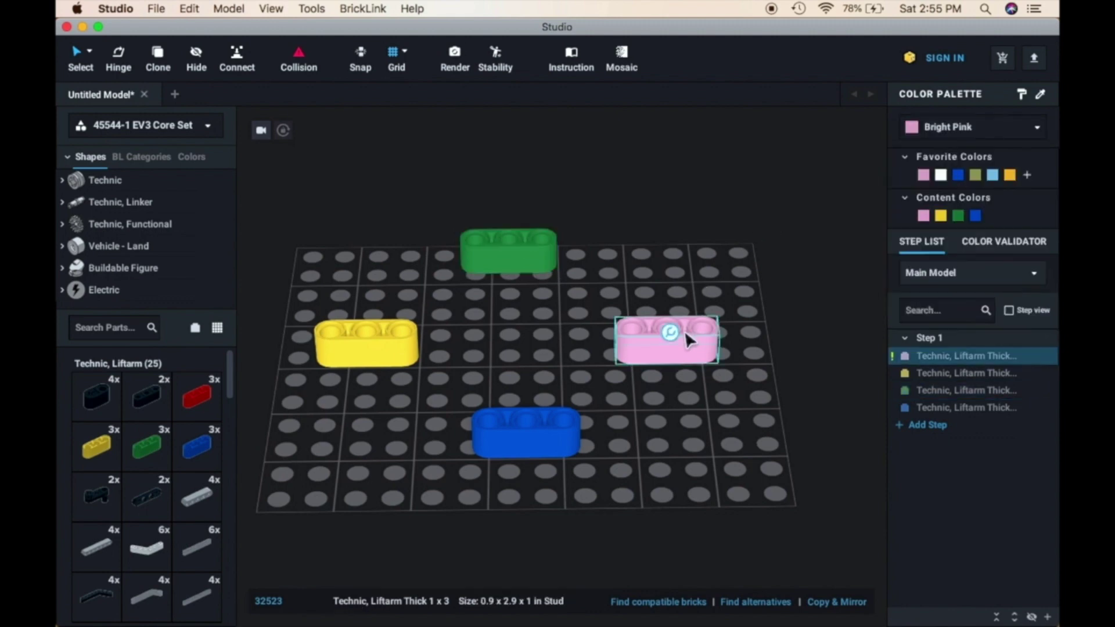
left_click(998, 127)
left_click(911, 203)
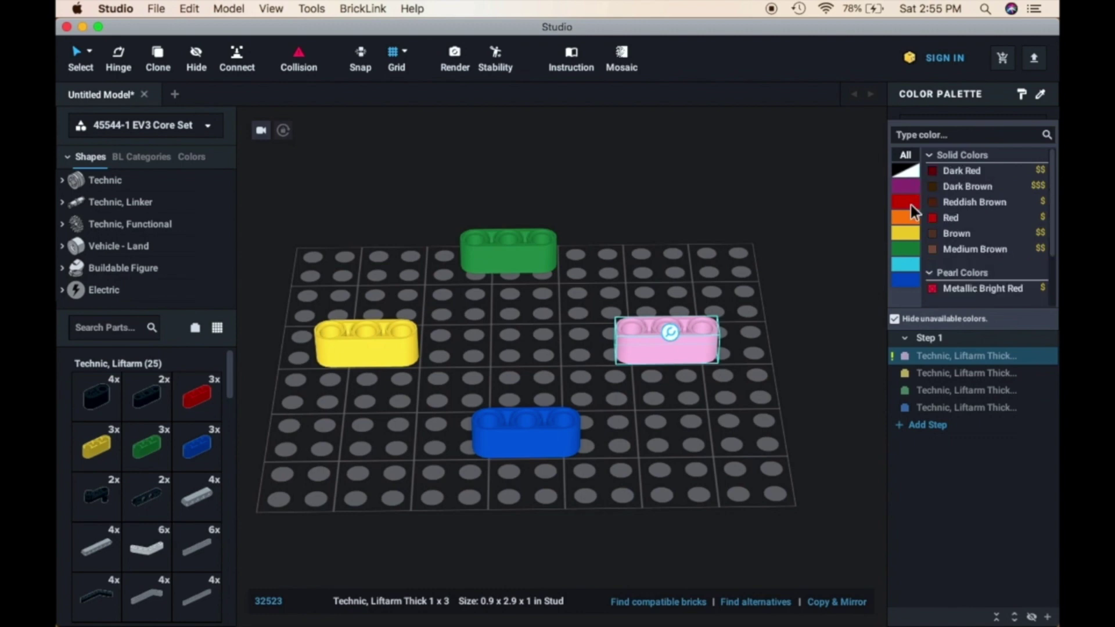
left_click(948, 219)
left_click(798, 286)
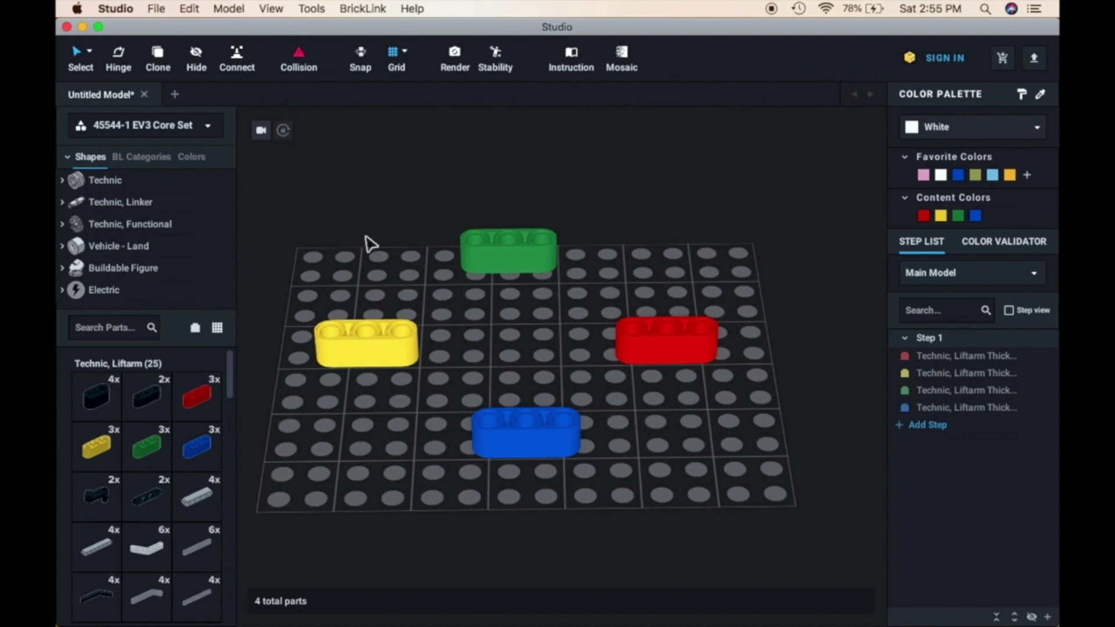
Step: Set the selection mode to By Color and select the red Liftarm Thick 1 x 3 with it
left_click(90, 52)
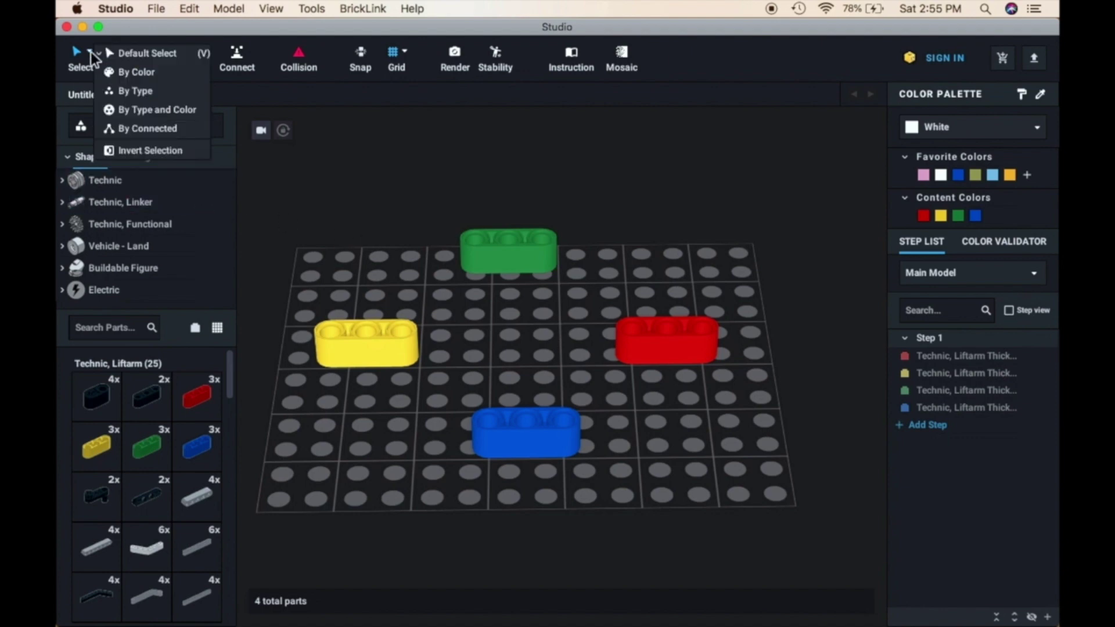
left_click(144, 53)
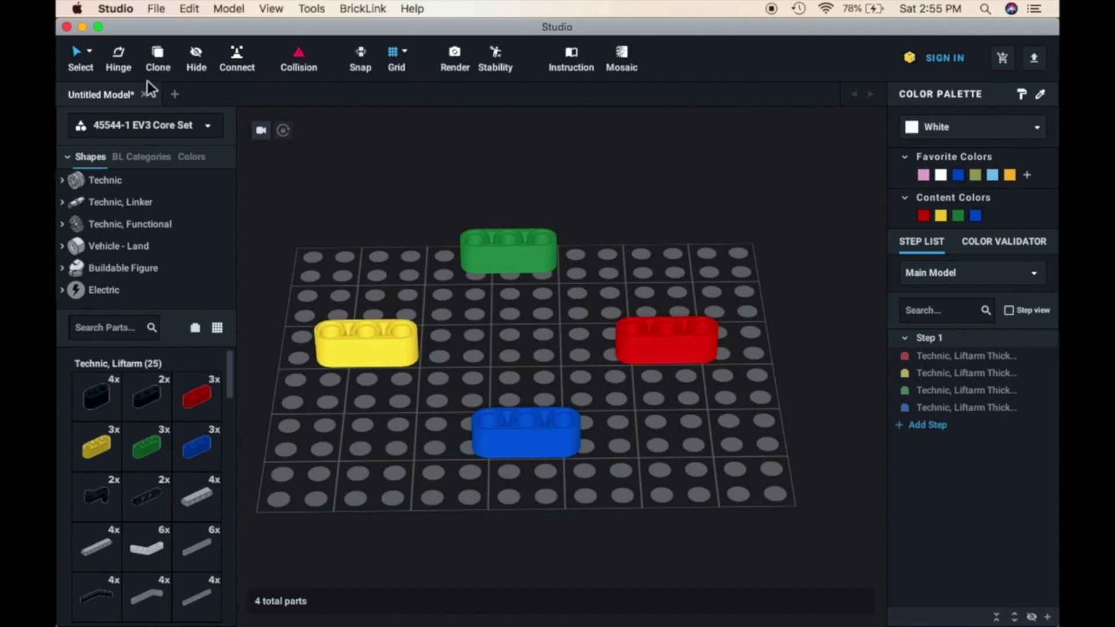
left_click(91, 54)
left_click(124, 70)
left_click(92, 53)
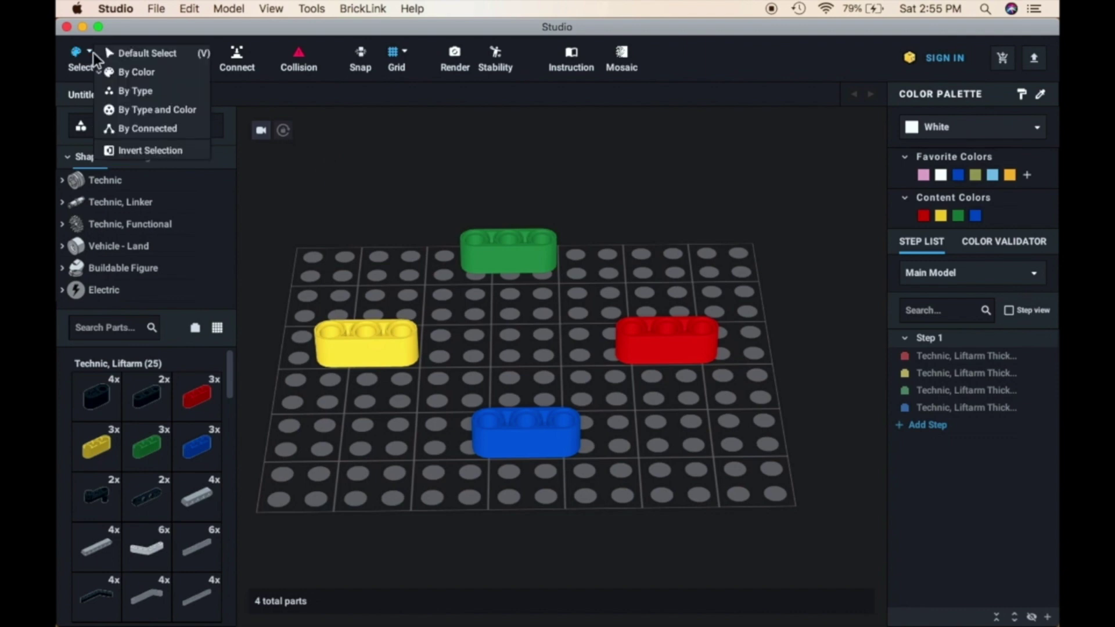
left_click(131, 69)
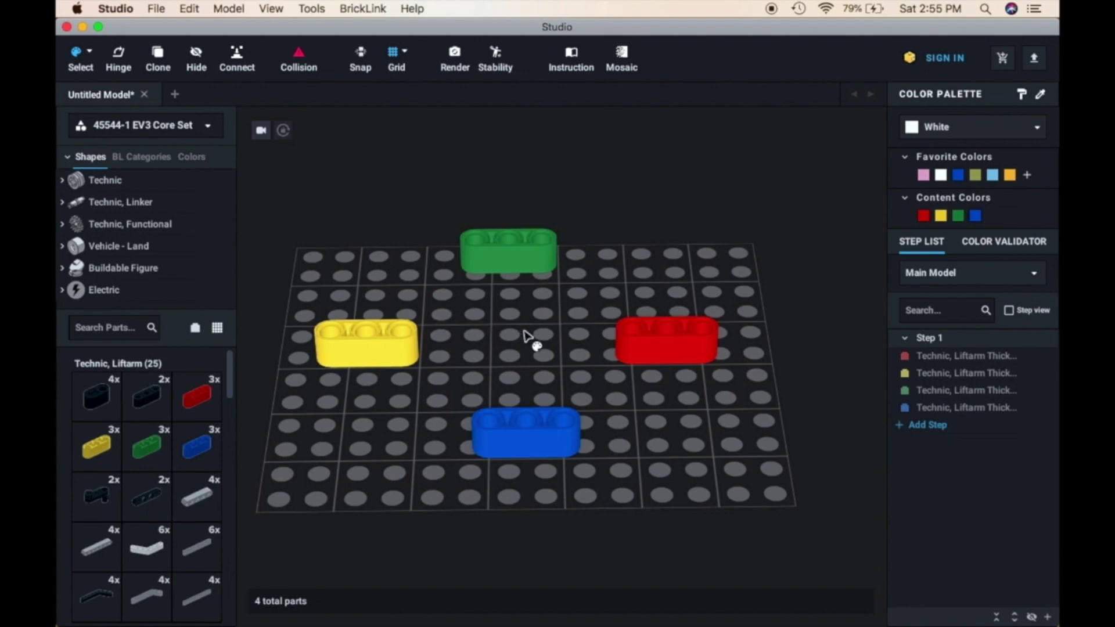
left_click(665, 348)
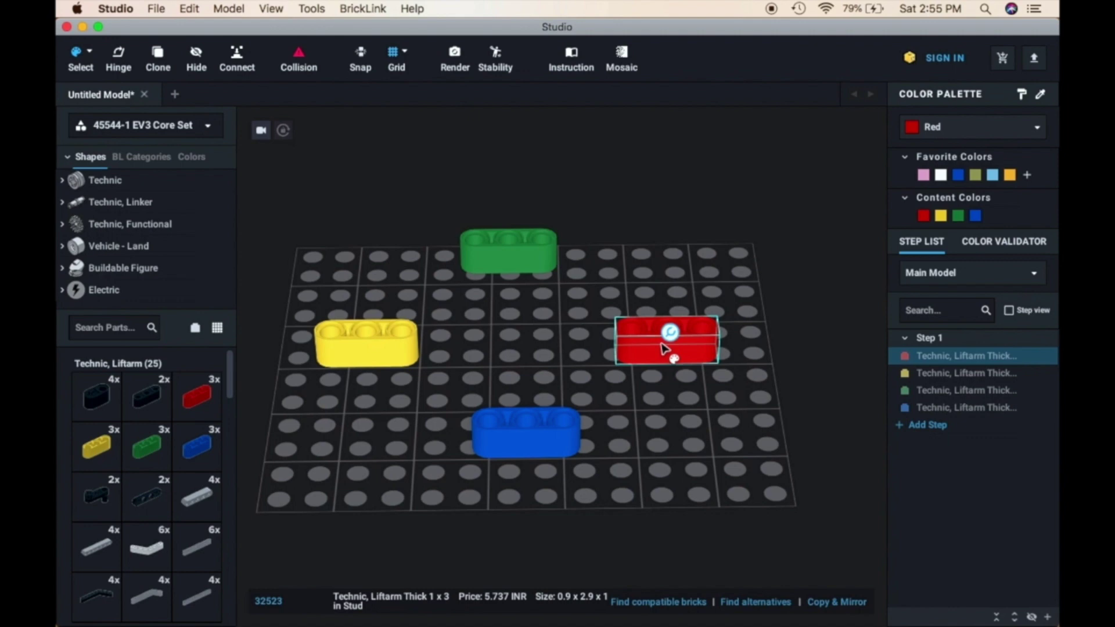
Step: Restore Default Select, place a second red, green, yellow and blue Liftarm Thick 1 x 3 near their same-colored counterparts, and clear the selection
left_click(89, 53)
left_click(109, 53)
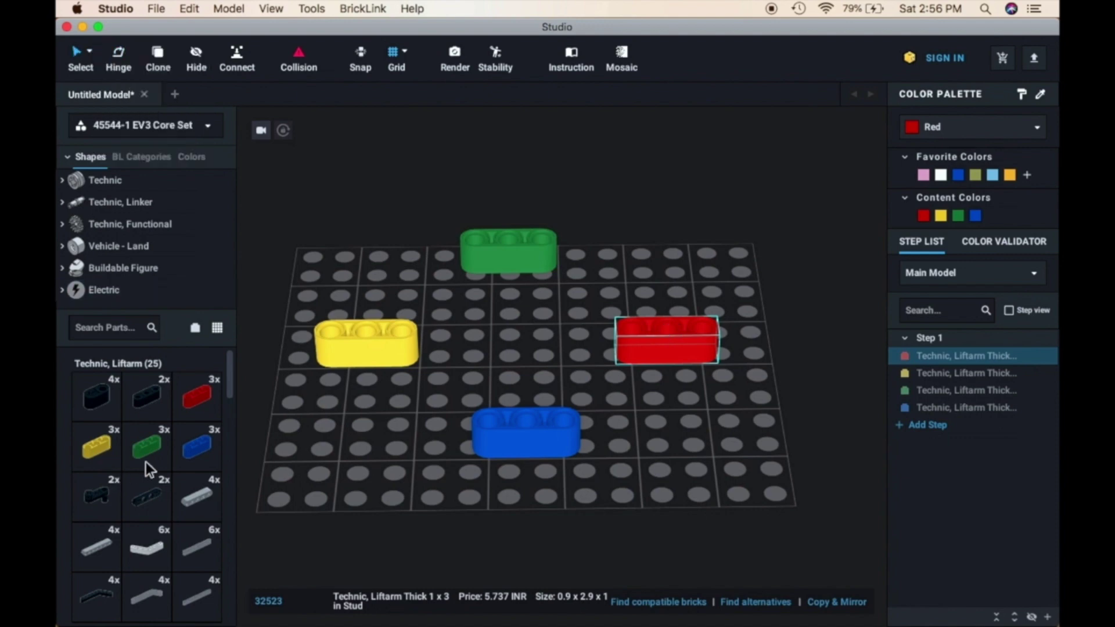
left_click_drag(196, 402, 692, 221)
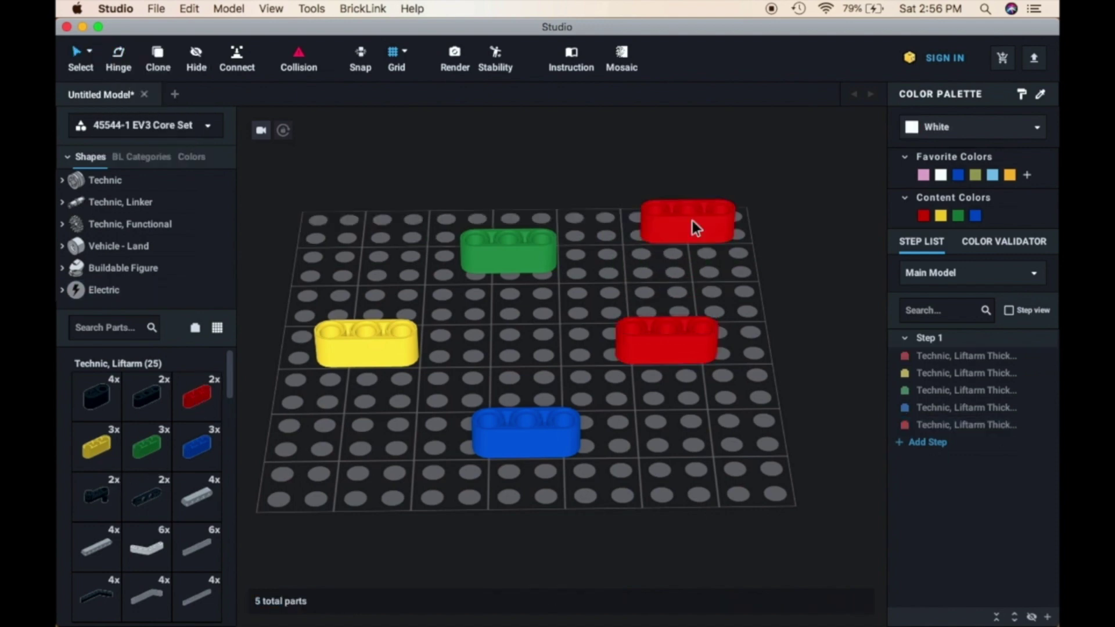
left_click(759, 298)
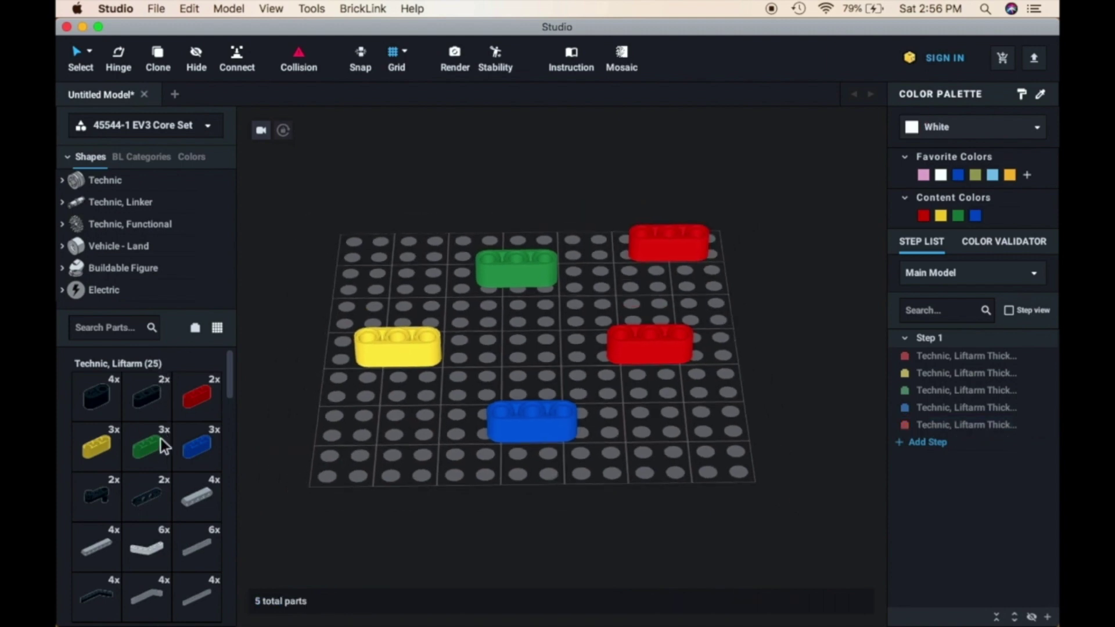
left_click_drag(160, 438, 482, 188)
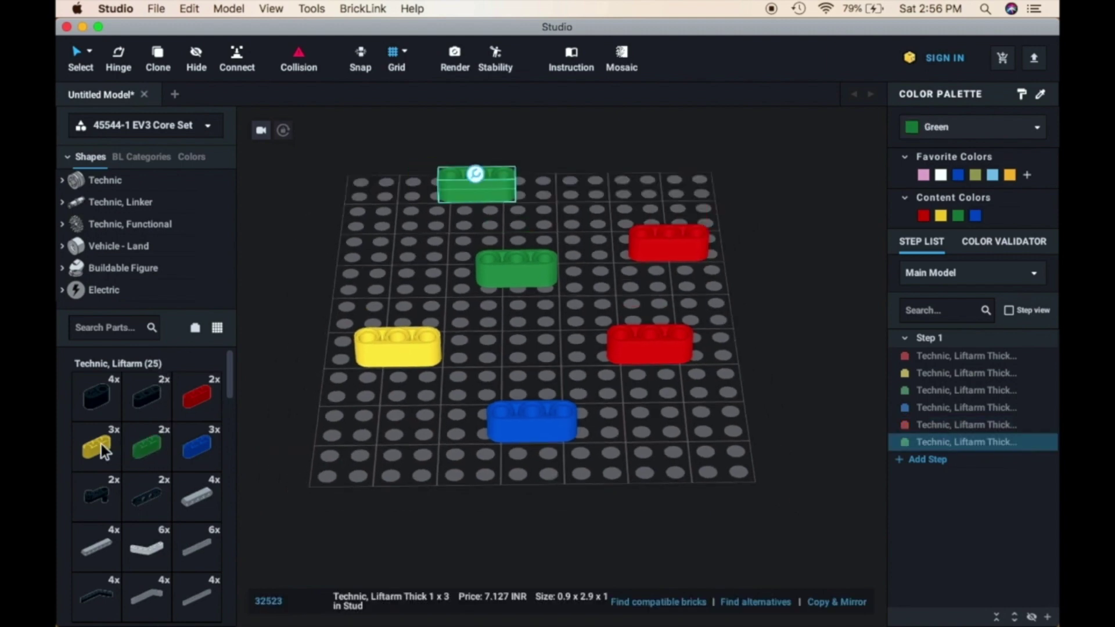
left_click_drag(101, 444, 290, 293)
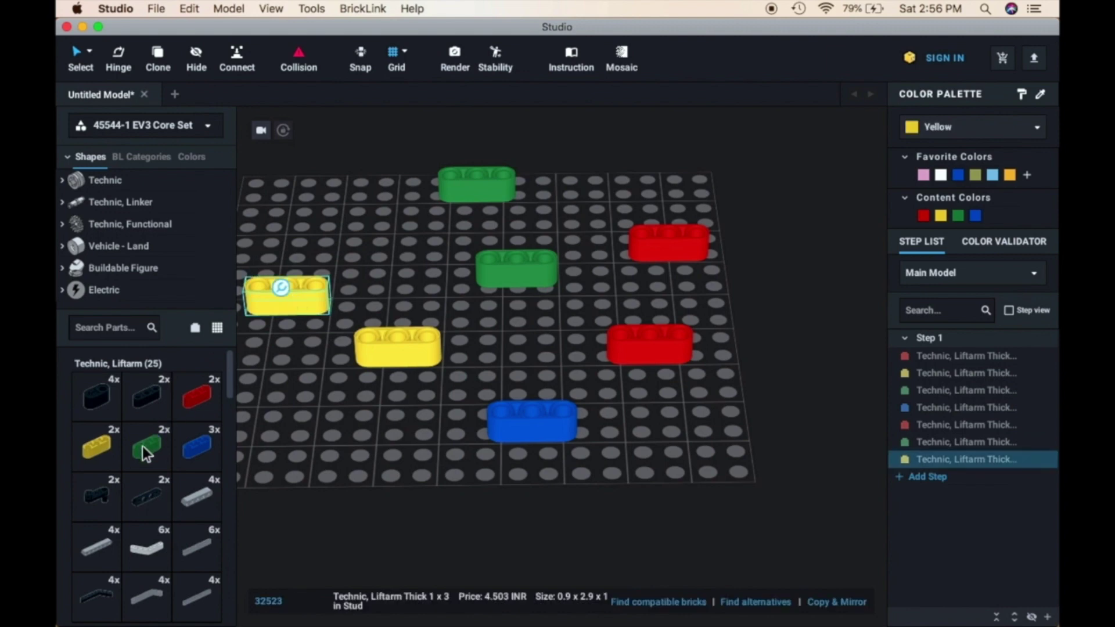
left_click_drag(203, 454, 458, 494)
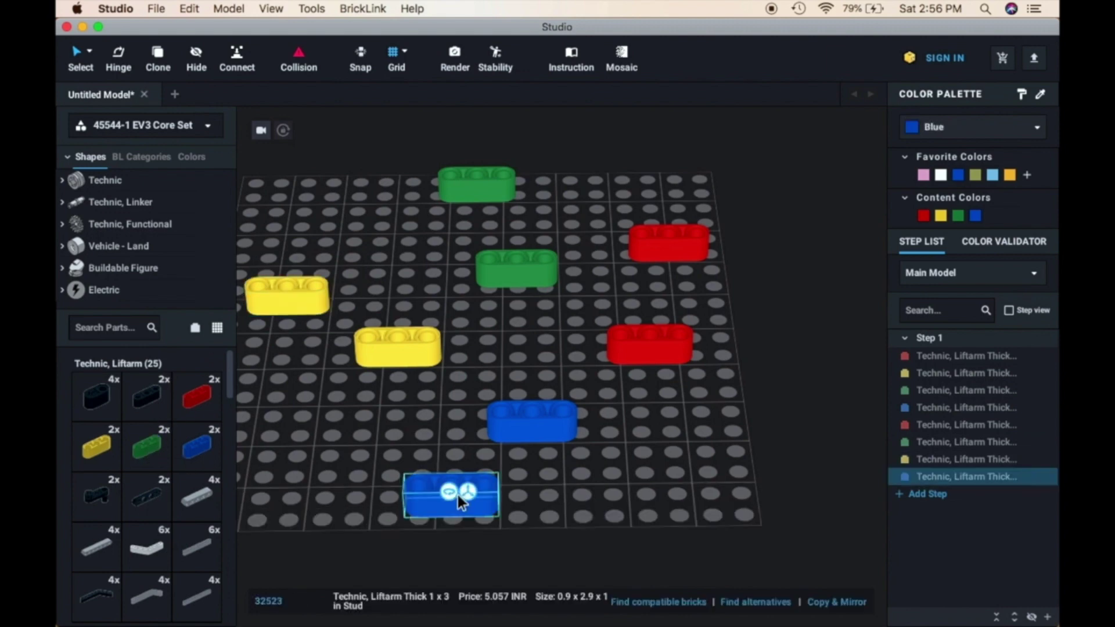
left_click(383, 250)
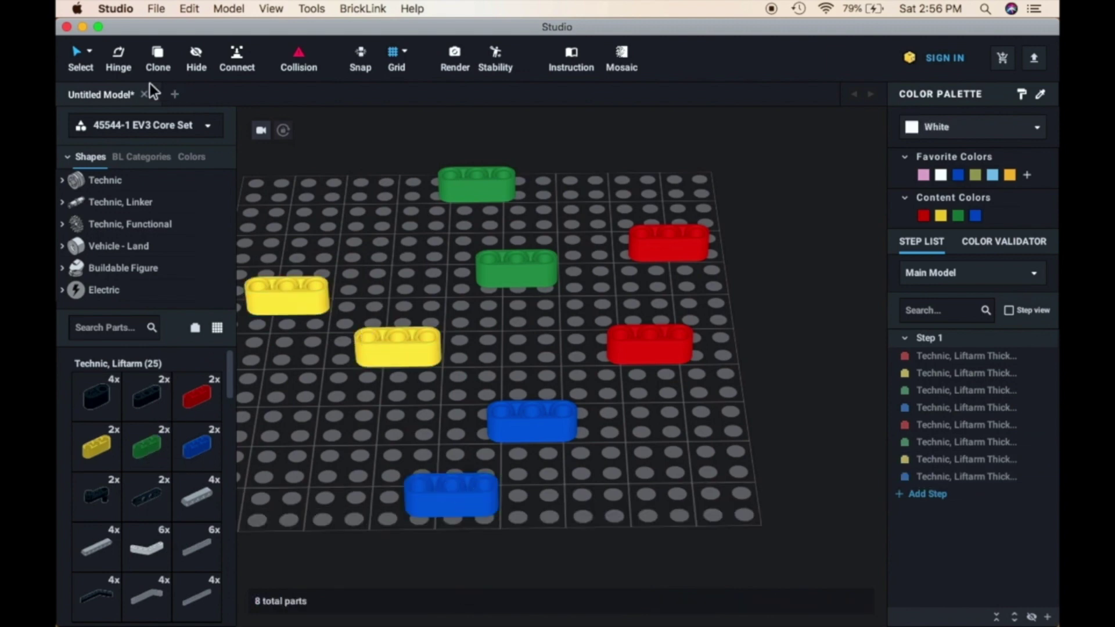
Step: Select both red 1 x 3 liftarms together using the By Color selection mode
left_click(89, 54)
left_click(117, 67)
left_click(674, 239)
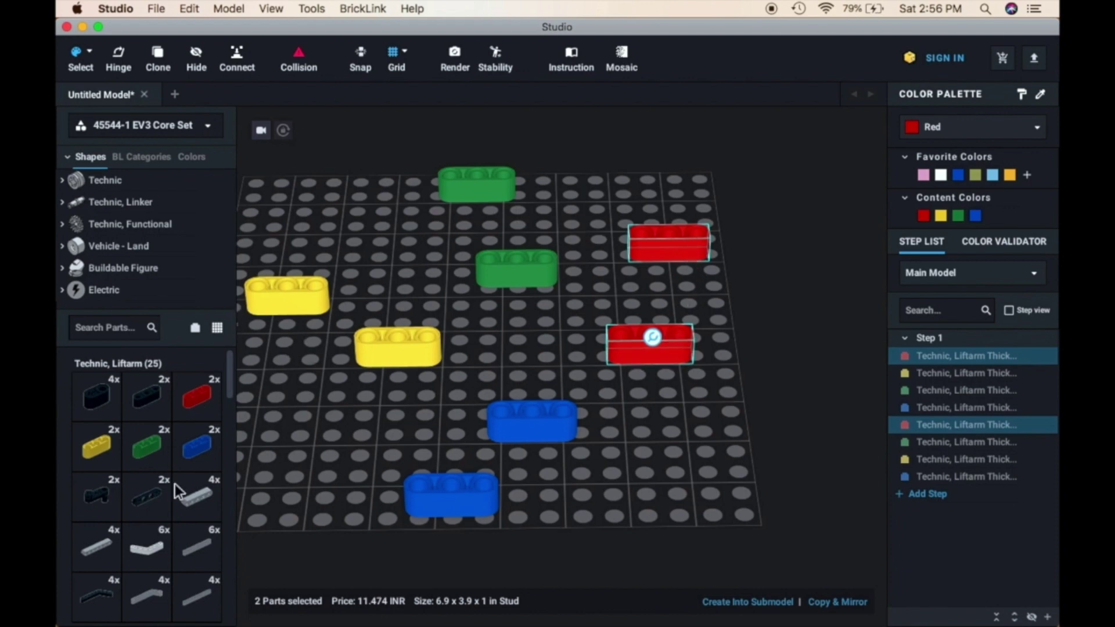
Step: Place a red Liftarm Modified Bent Thick L-Shape 2 x 4 at the grid's back right corner, select all red parts by color and deselect them
scroll(169, 516, "down", 5)
scroll(169, 516, "down", 1)
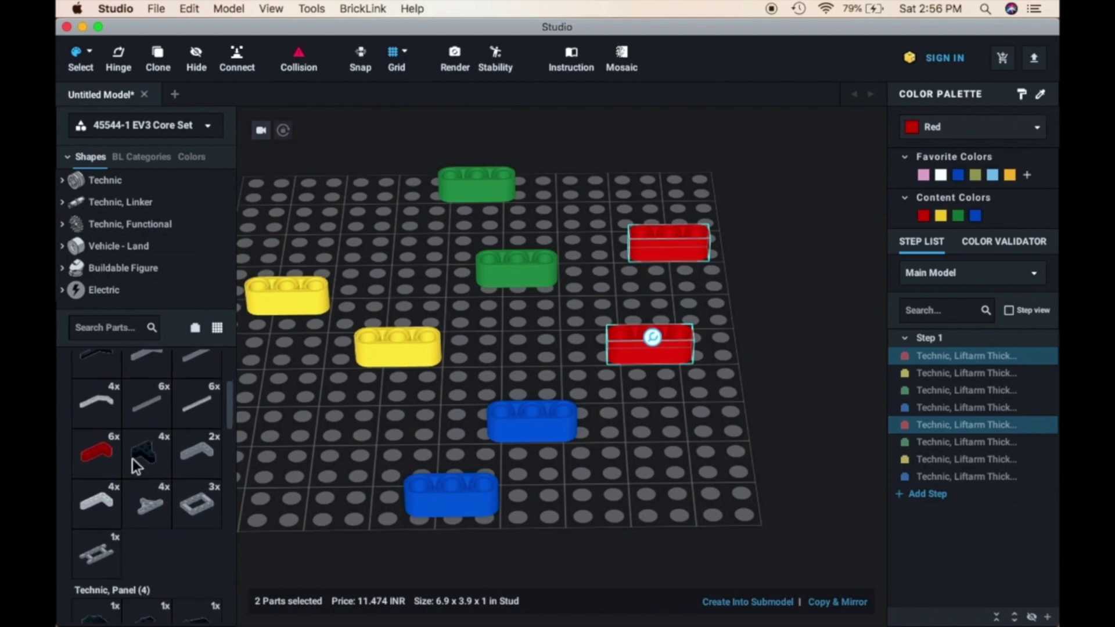
left_click_drag(99, 453, 630, 161)
left_click(653, 252)
scroll(656, 256, "down", 2)
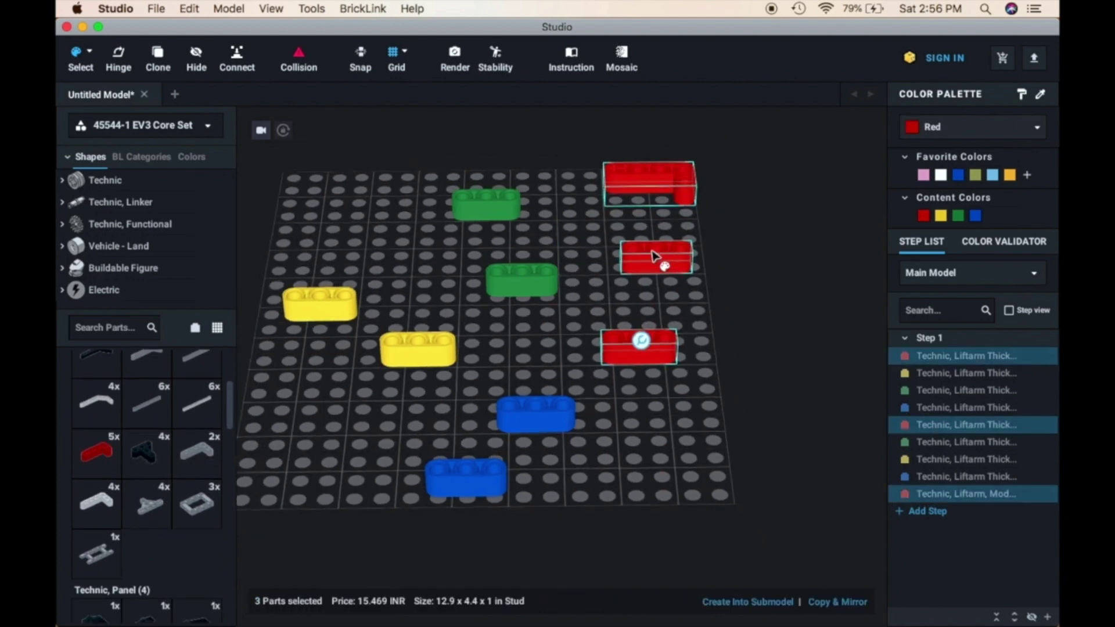
left_click(697, 324)
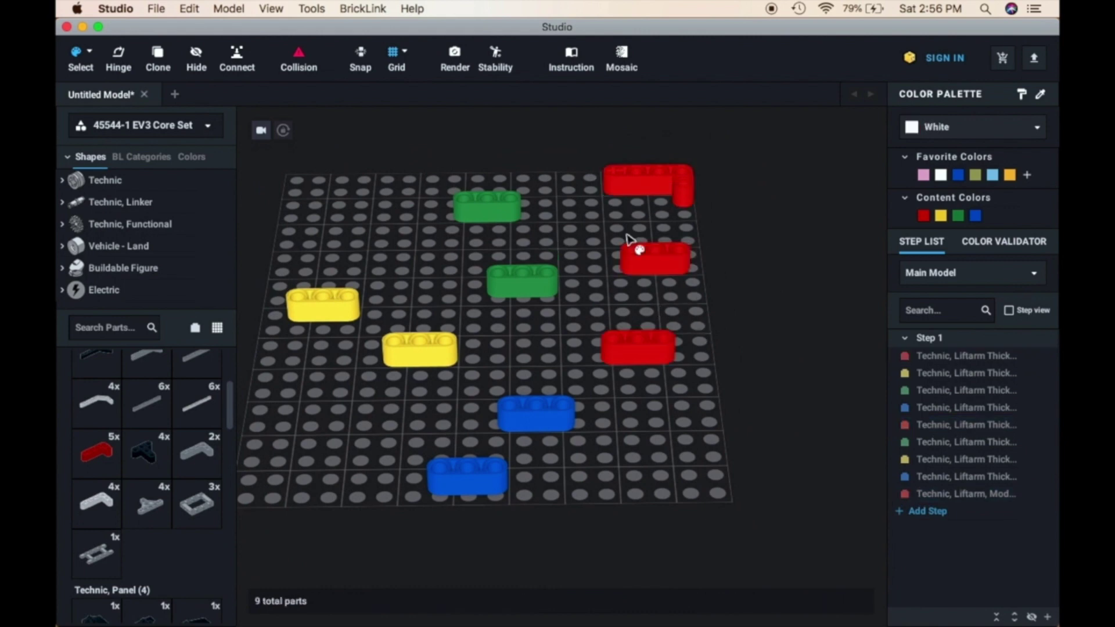
Step: Select the red, green, yellow and blue parts one color group at a time, and clear the selection
left_click(642, 347)
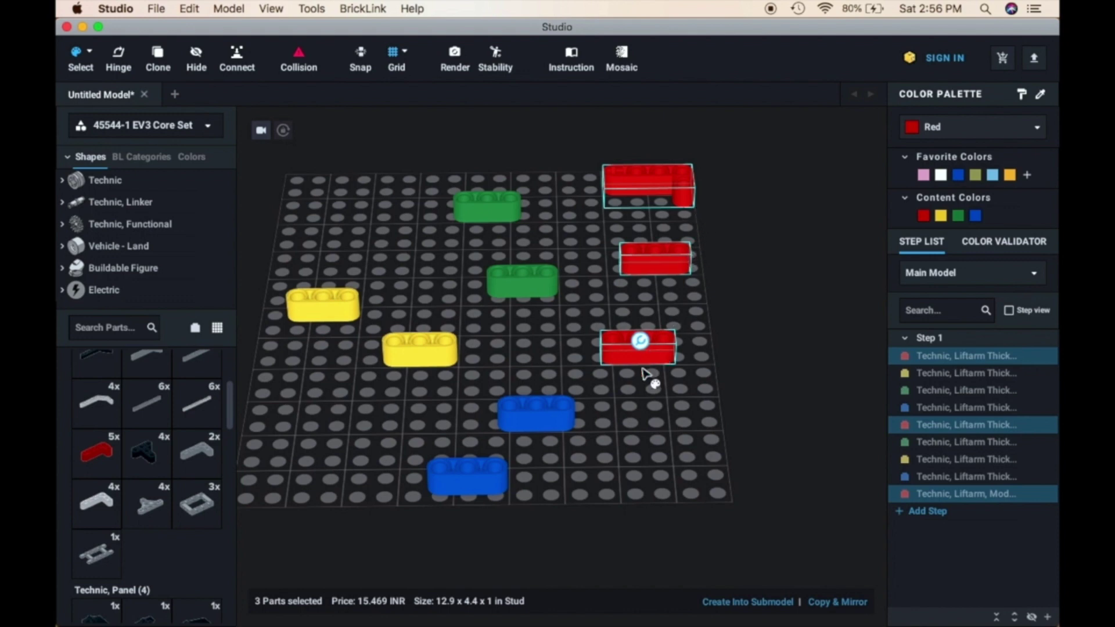
left_click(537, 293)
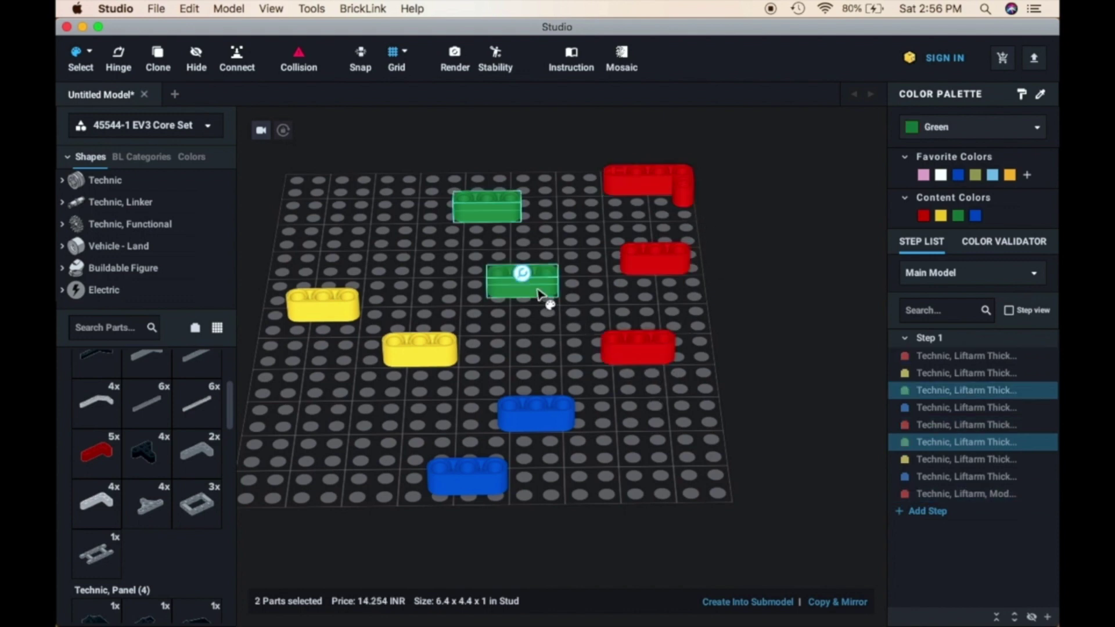
left_click(420, 349)
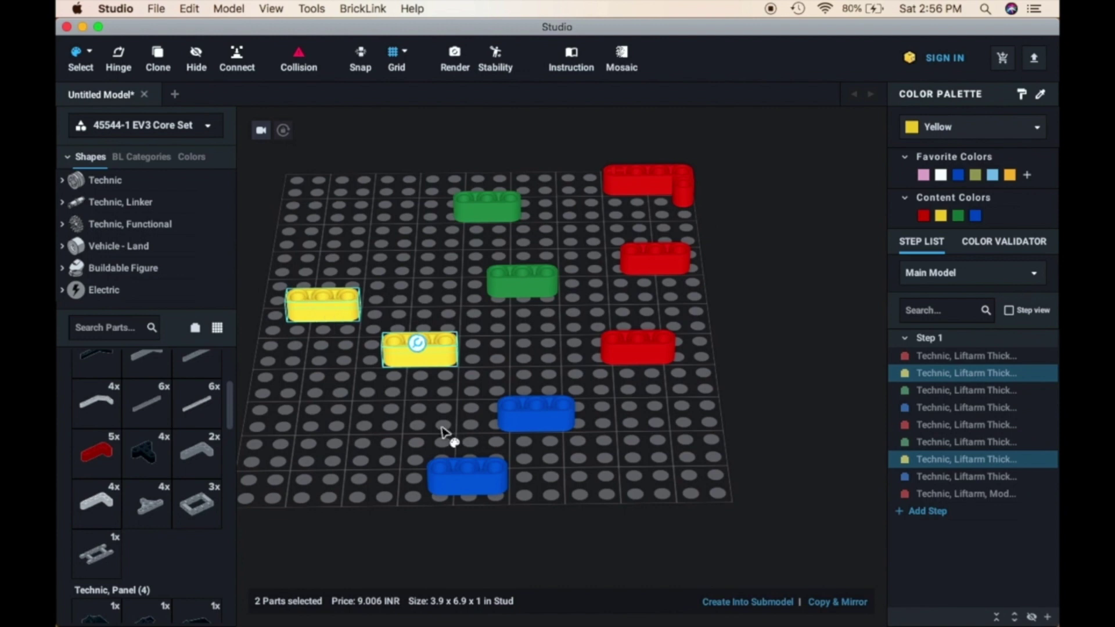
left_click(465, 482)
left_click(313, 244)
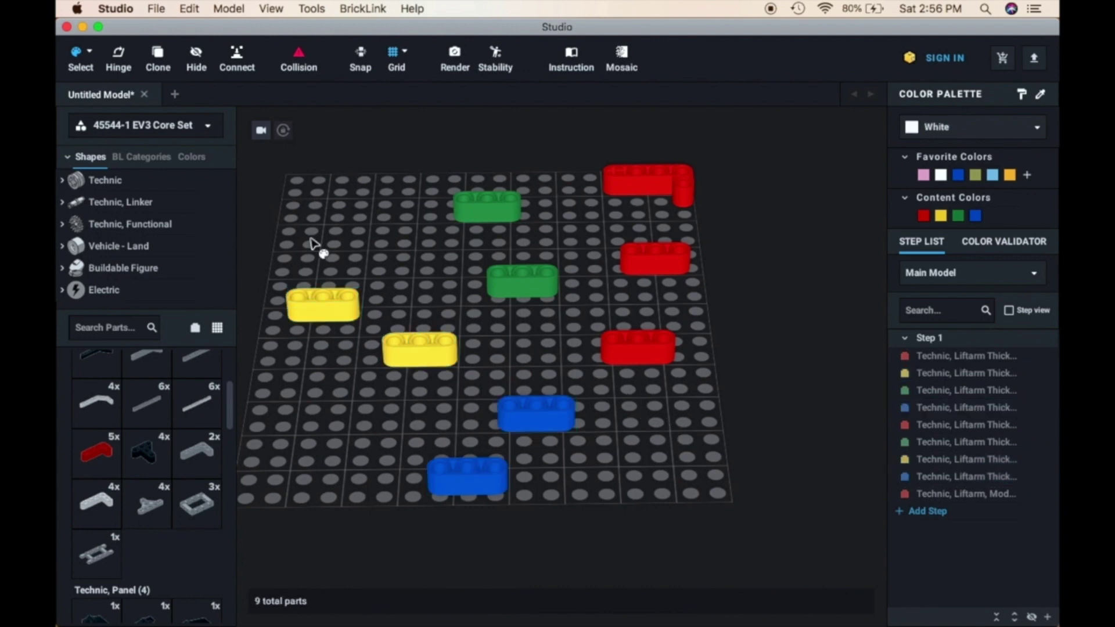
Step: Use By Type selection to select all 1 x 3 liftarms, clear them, and select the L-shape liftarm
left_click(88, 51)
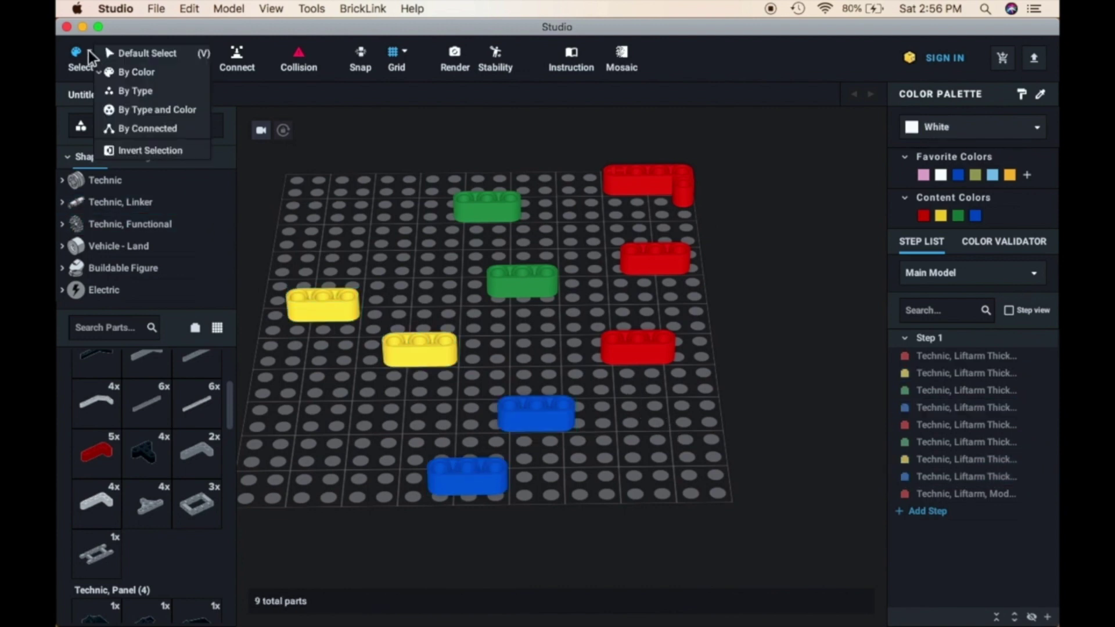
left_click(137, 91)
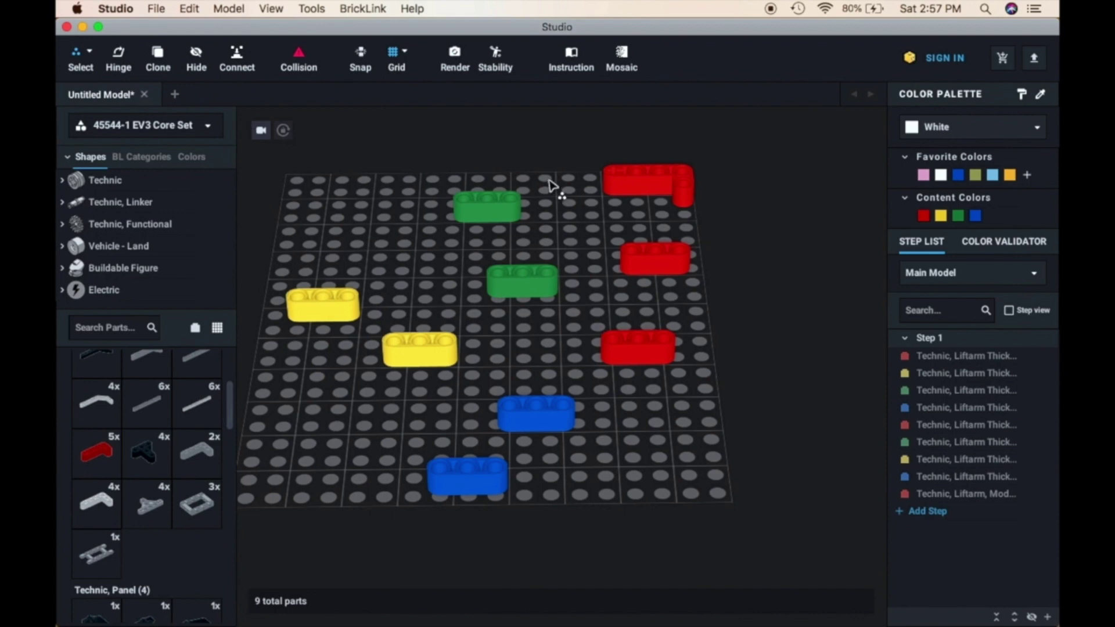
left_click(491, 209)
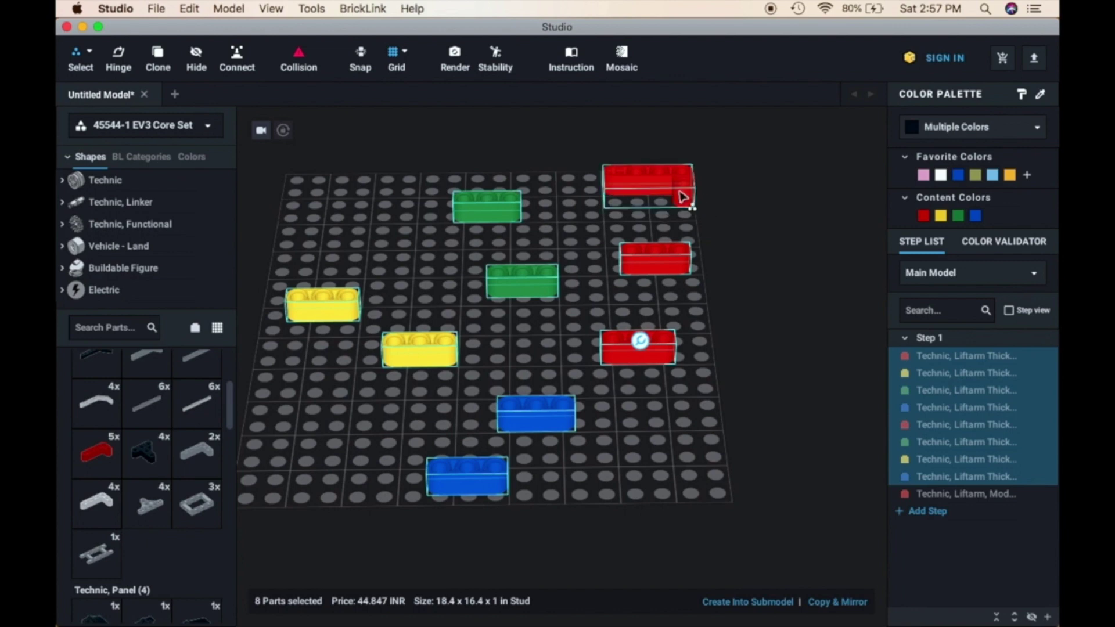
left_click(553, 168)
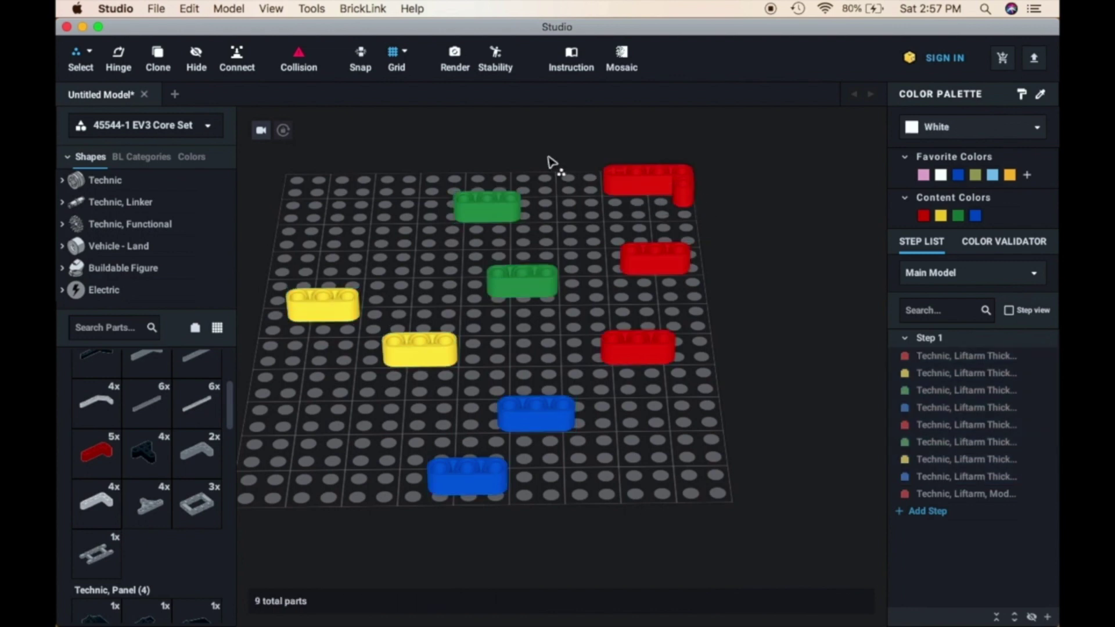
left_click(664, 186)
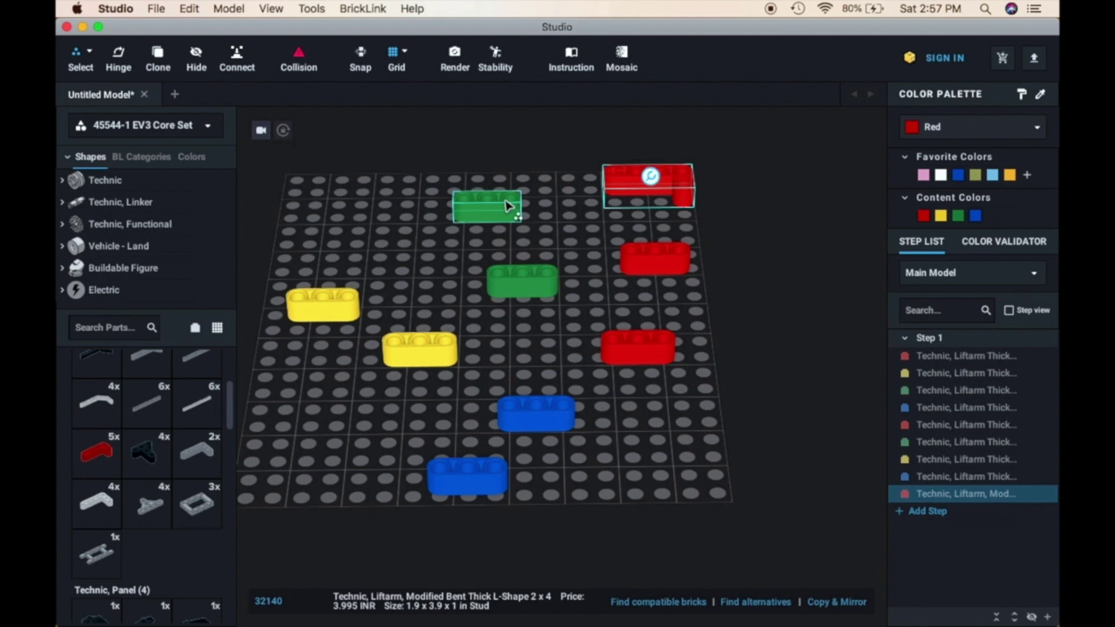
Step: Use By Type and Color selection on the green 1 x 3 liftarms, the red L-shape liftarm and the red 1 x 3 liftarms in turn
left_click(90, 54)
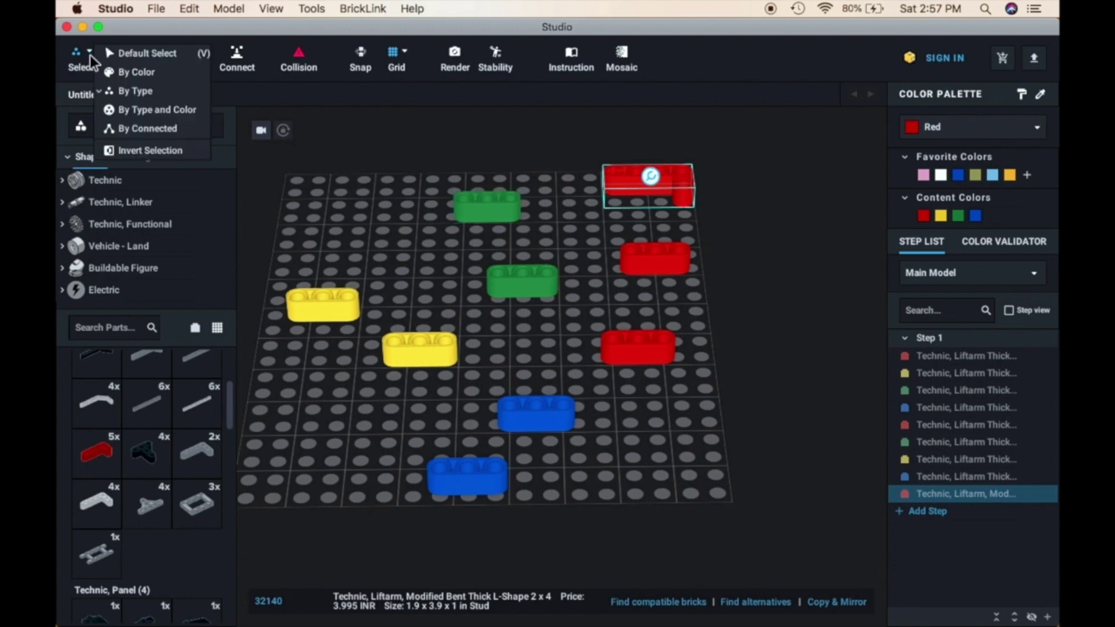
left_click(152, 113)
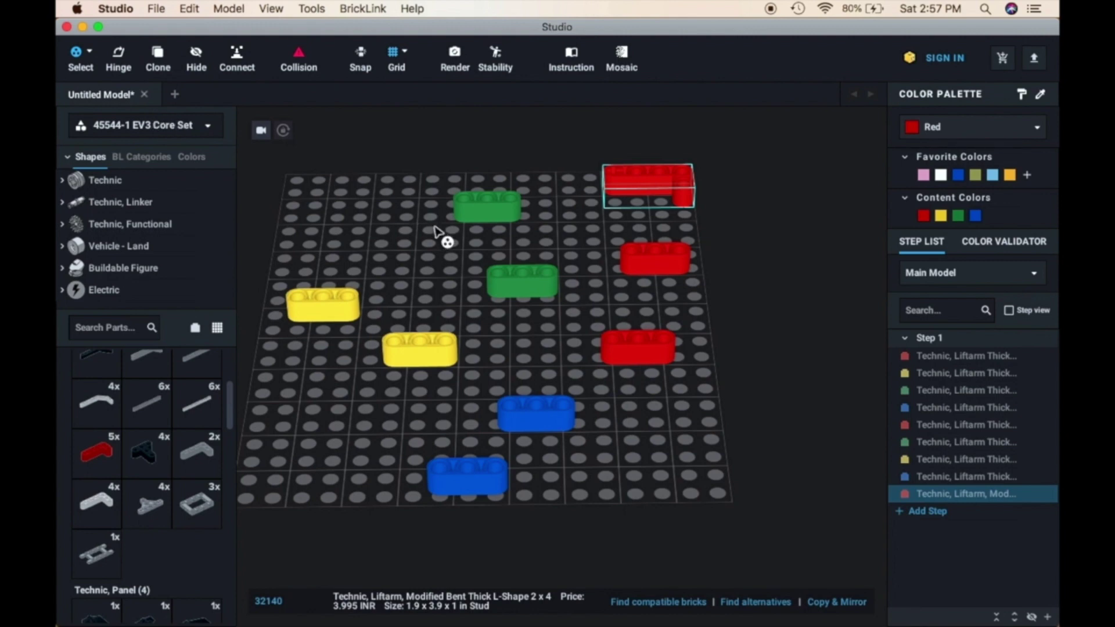
left_click(437, 271)
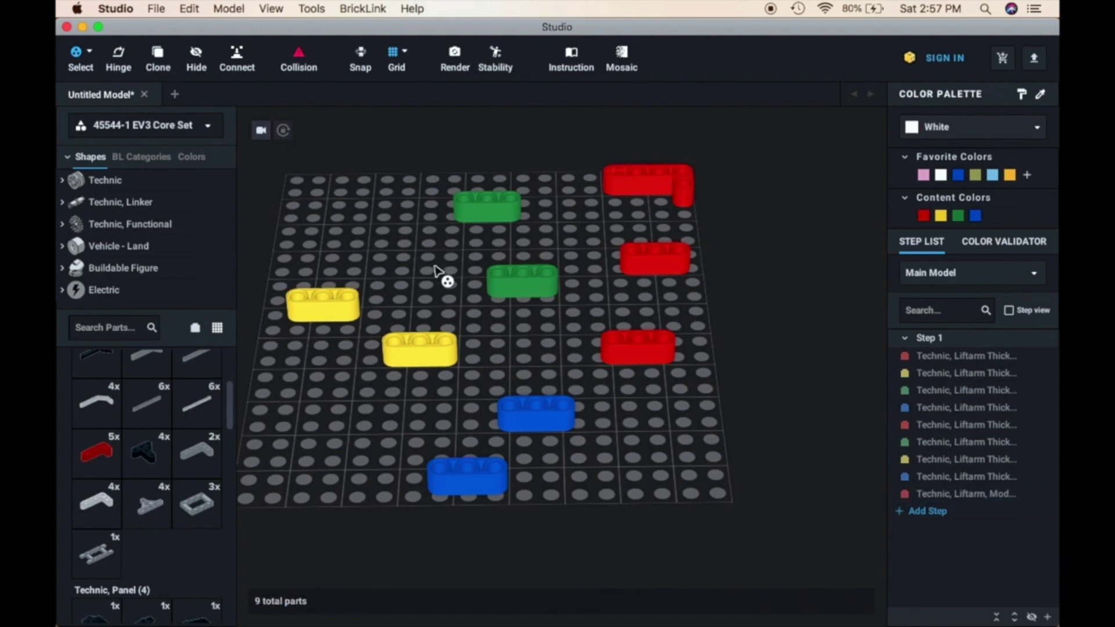
left_click(487, 216)
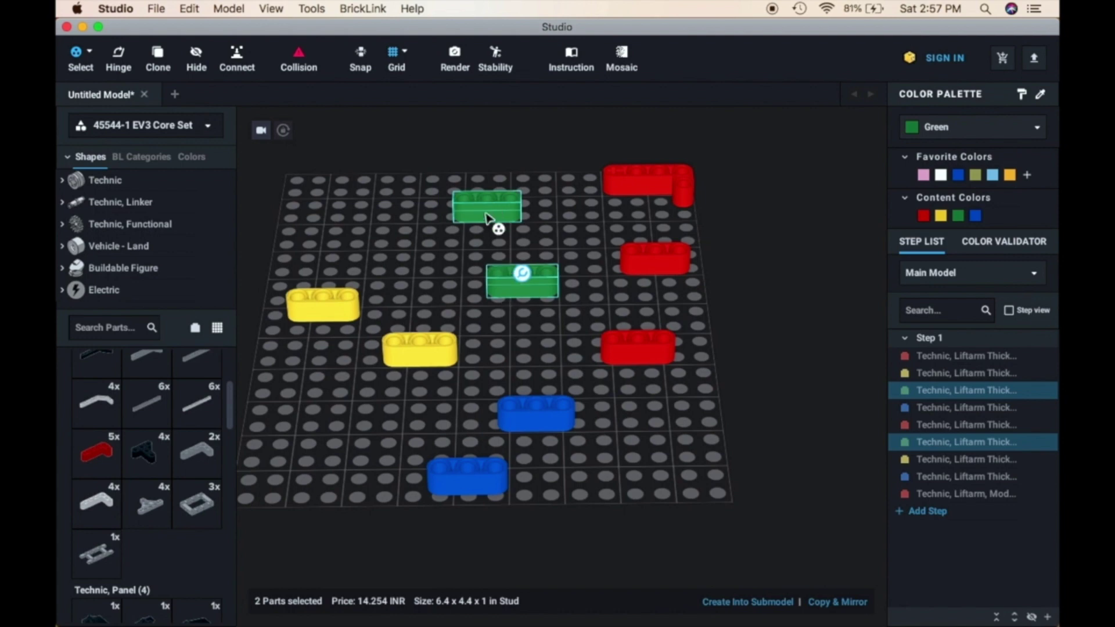
left_click(664, 187)
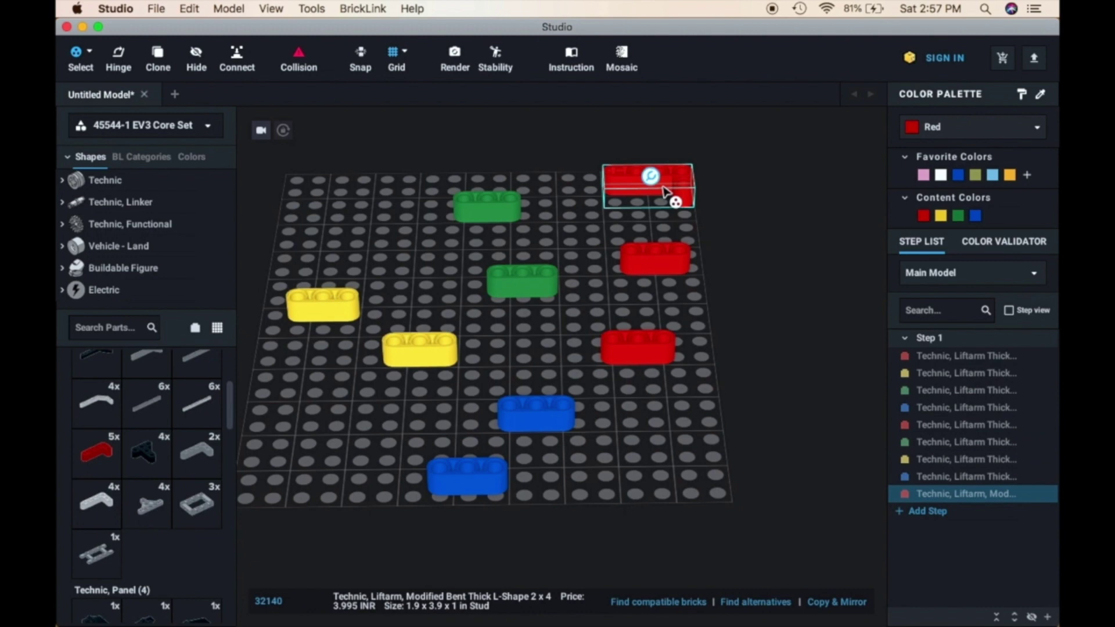
left_click(659, 262)
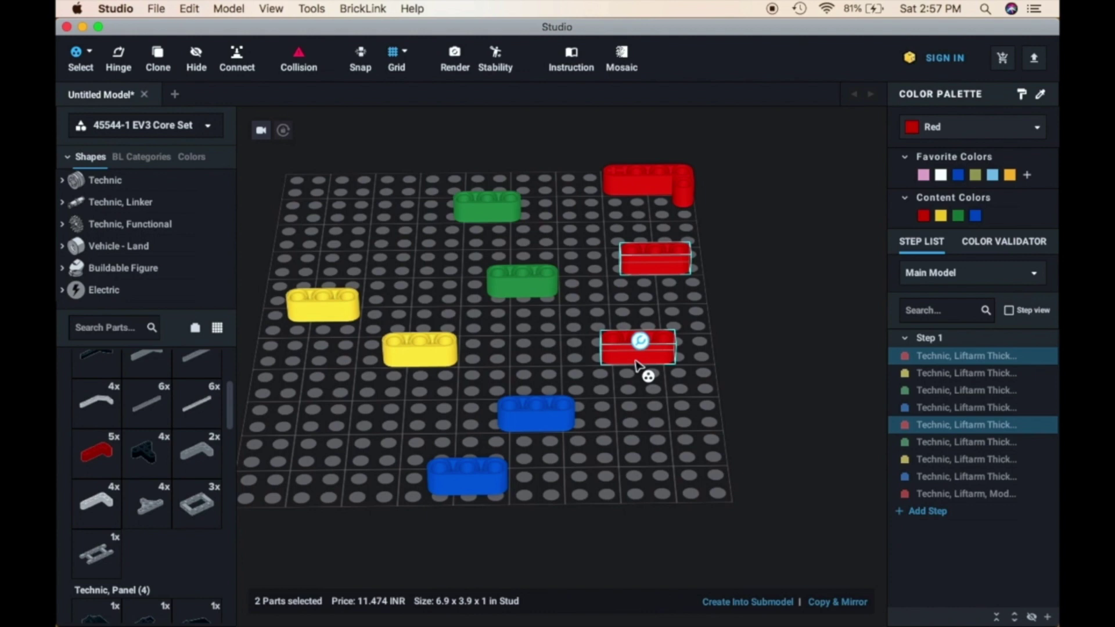
Step: Switch the selection mode to By Connected and back to Default Select
left_click(90, 52)
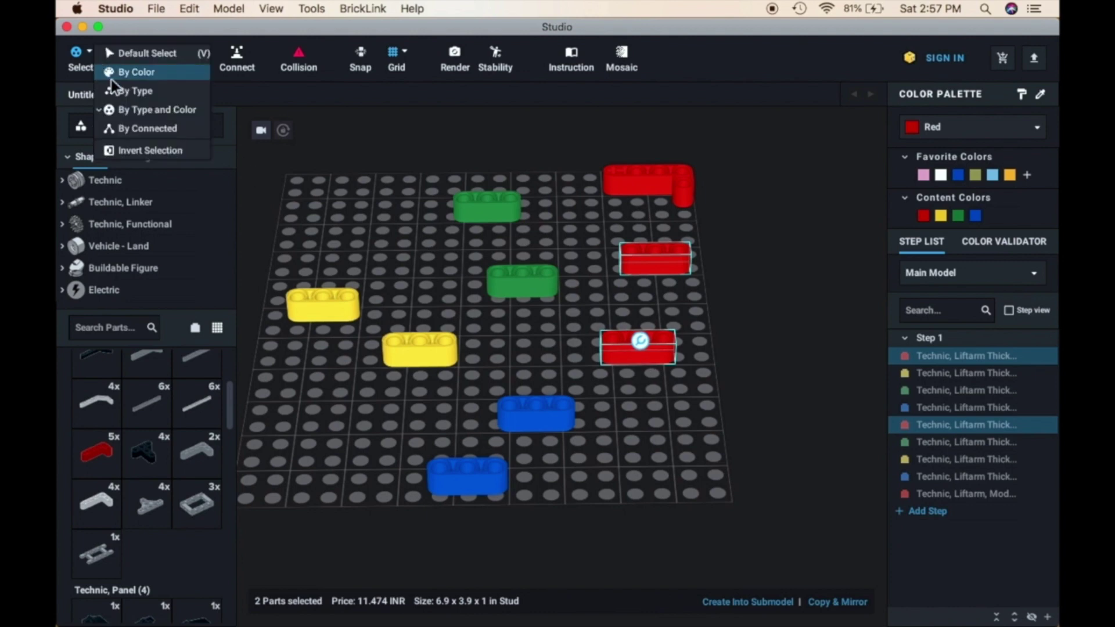
left_click(133, 128)
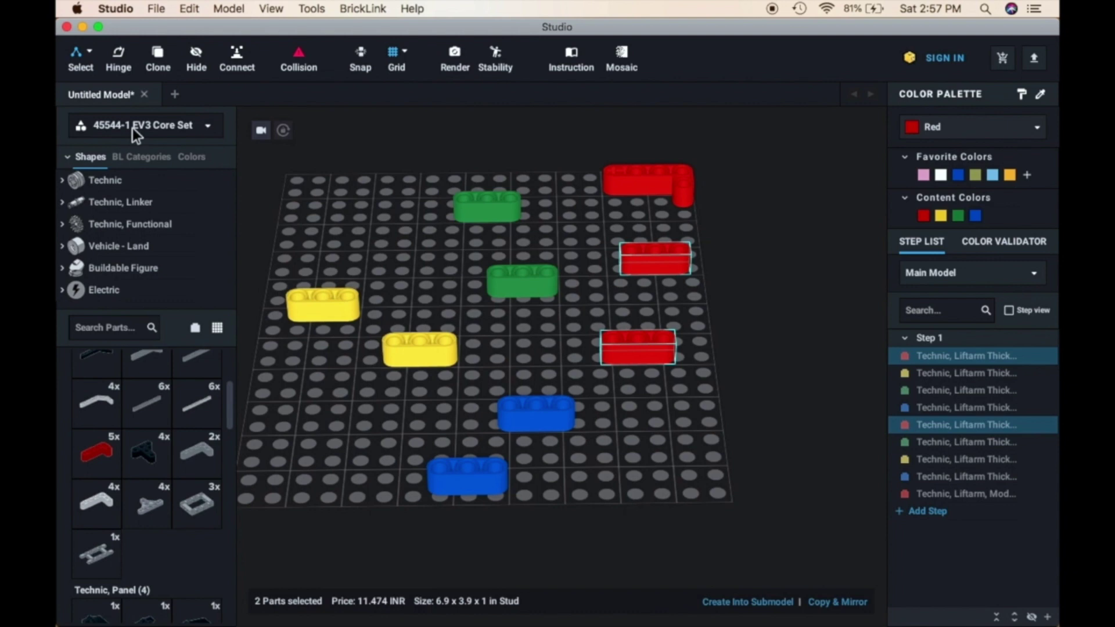
left_click(89, 52)
left_click(112, 56)
Step: Insert a black friction pin from the Technic, Pin parts into the end hole of the yellow 1 x 3 liftarm near the middle
scroll(106, 438, "down", 10)
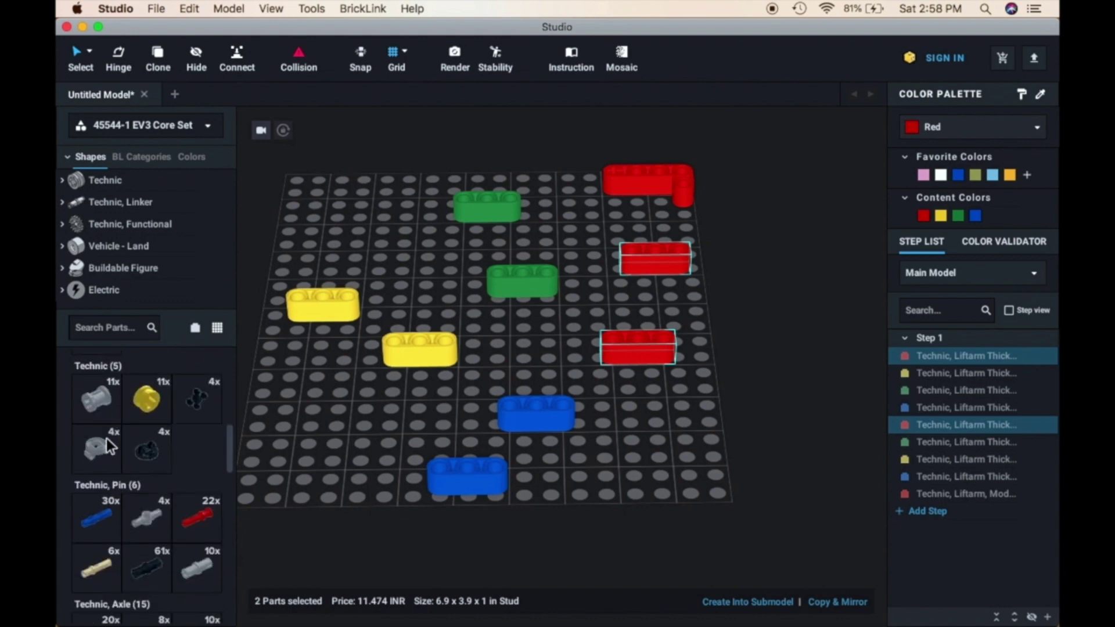
scroll(106, 438, "down", 1)
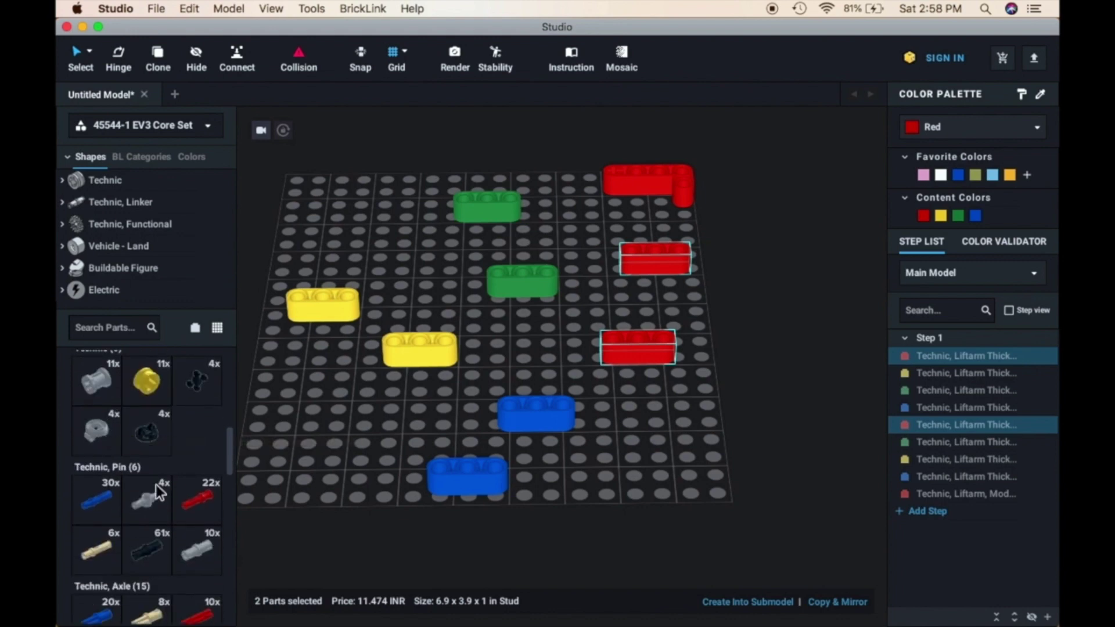
scroll(156, 485, "down", 2)
left_click_drag(154, 515, 403, 341)
left_click(401, 307)
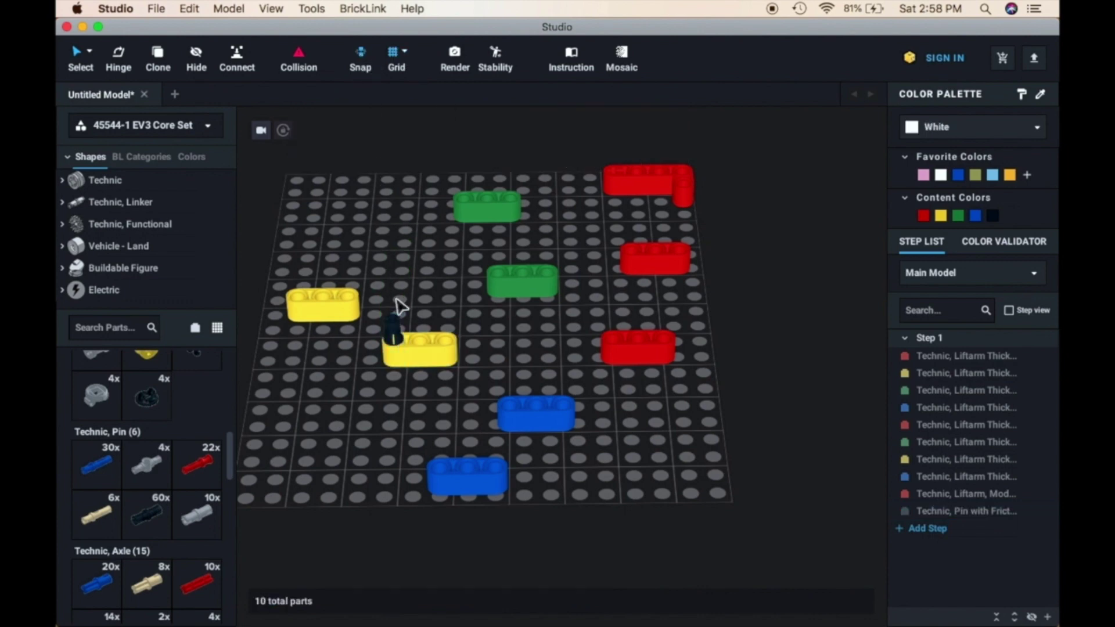
Step: Mount the rear green 1 x 3 liftarm by its end hole on the black pin in the yellow liftarm
right_click_drag(400, 307, 361, 406)
left_click(394, 347)
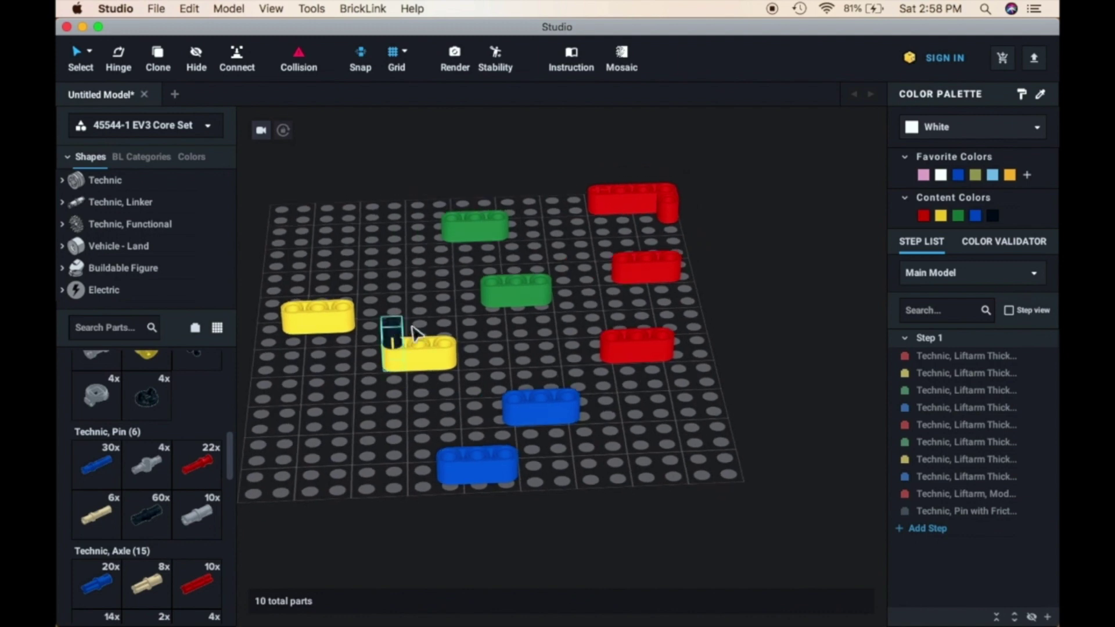
left_click_drag(465, 237, 353, 336)
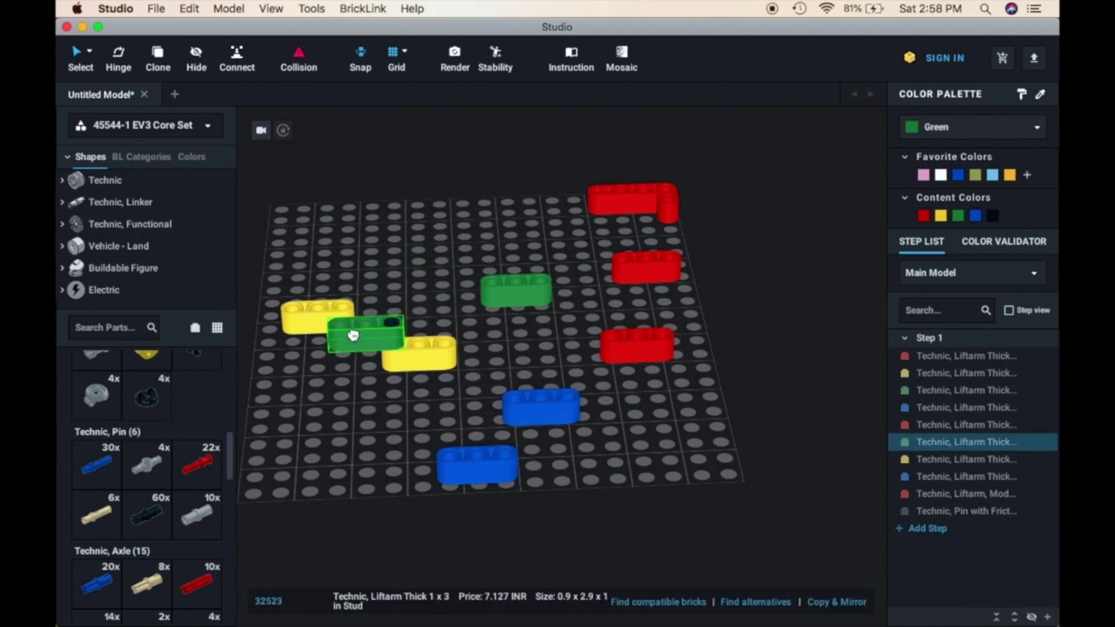
left_click(409, 238)
Step: Add a second black pin to the free end of the mounted green liftarm and attach the other yellow 1 x 3 liftarm to it
mouse_move(409, 237)
right_mouse_down()
mouse_move(410, 222)
mouse_move(418, 246)
right_mouse_up()
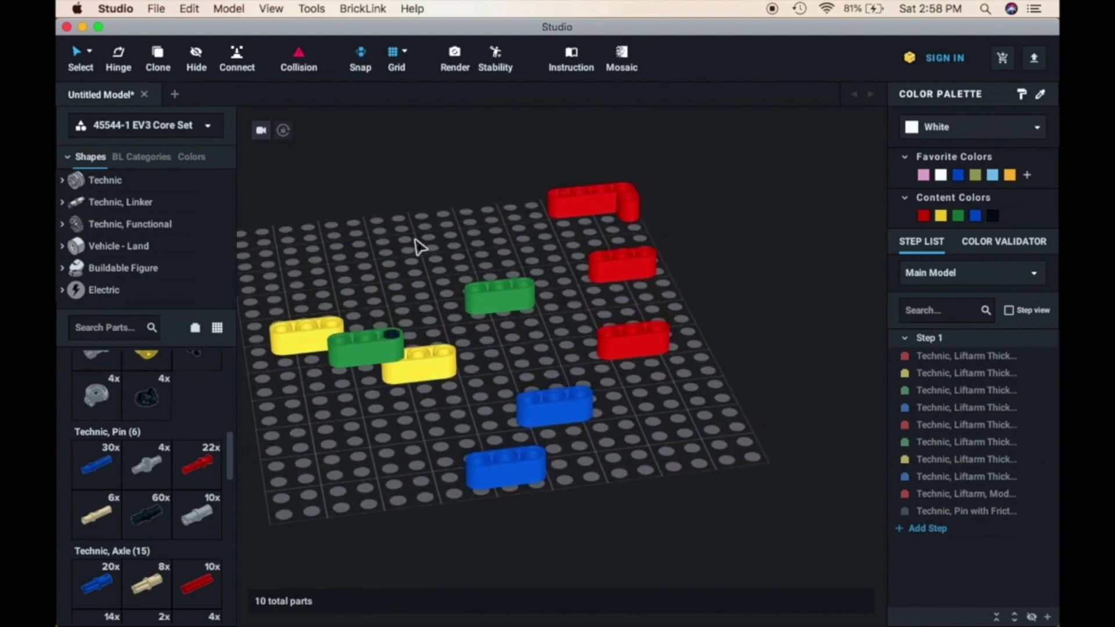
left_click_drag(149, 518, 311, 326)
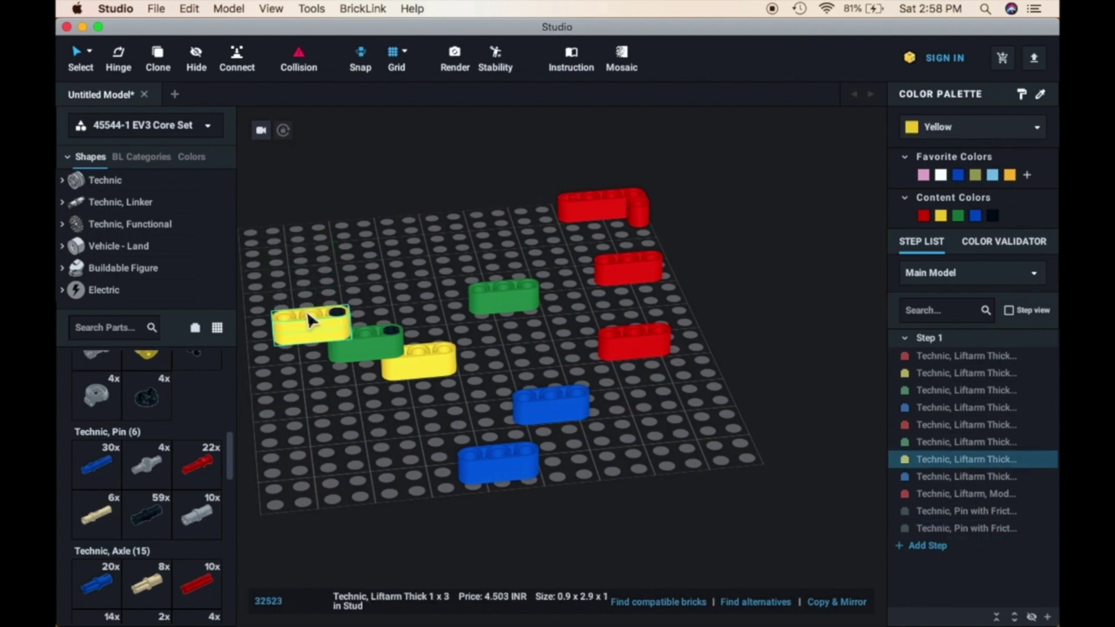
left_click(409, 247)
right_click_drag(405, 238, 400, 237)
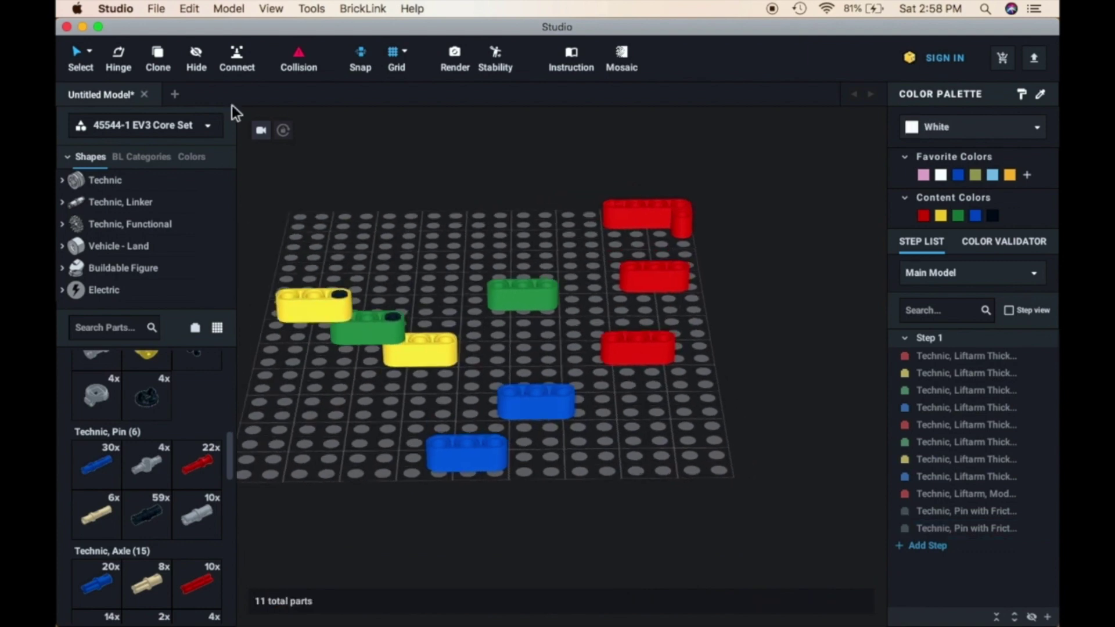
Step: Use By Connected selection on the pinned yellow and green liftarms, and on the middle red 1 x 3 liftarm
left_click(90, 52)
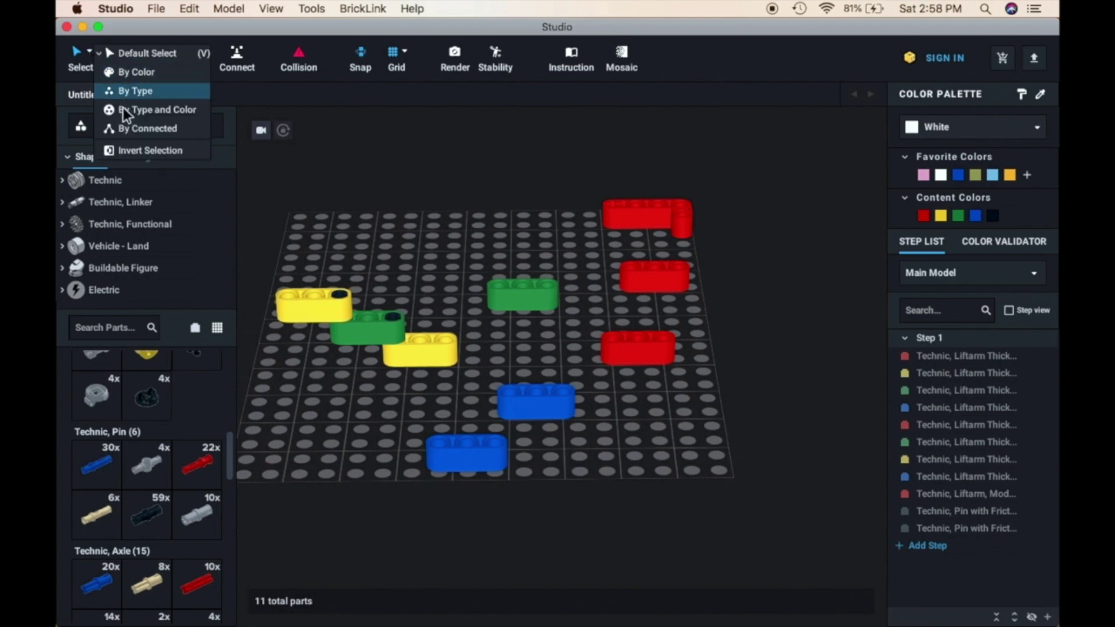
left_click(132, 128)
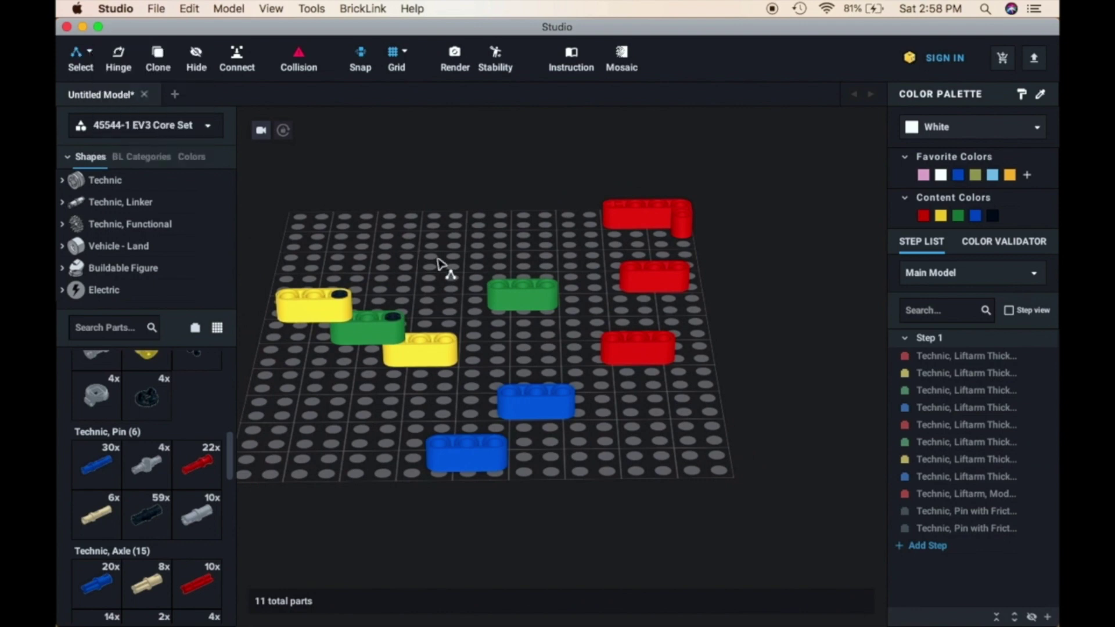
left_click(439, 346)
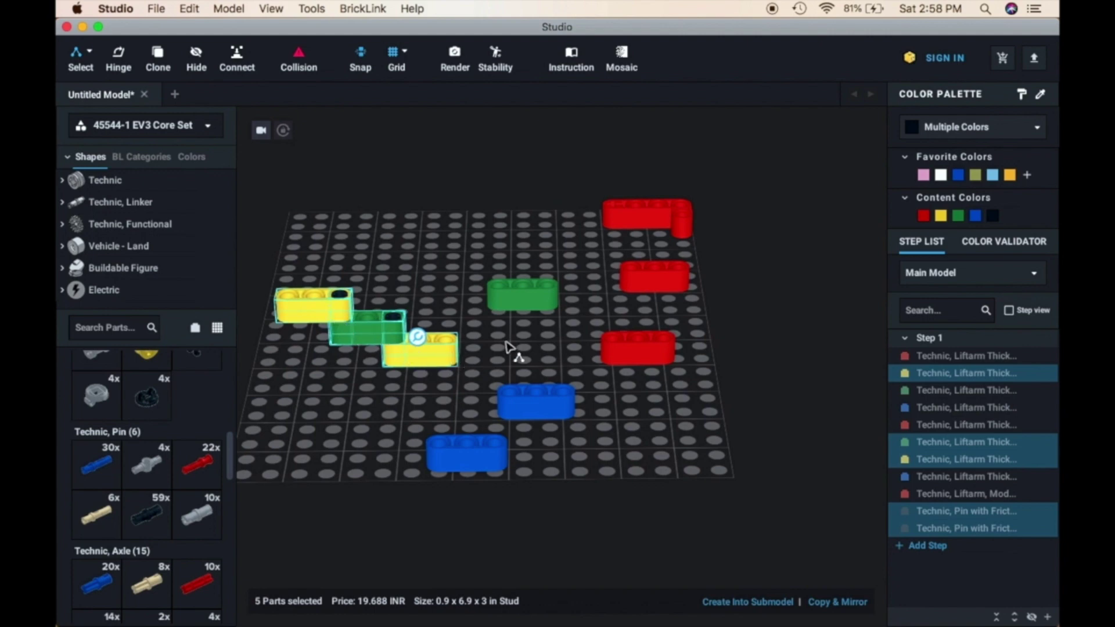
left_click(542, 347)
left_click(653, 285)
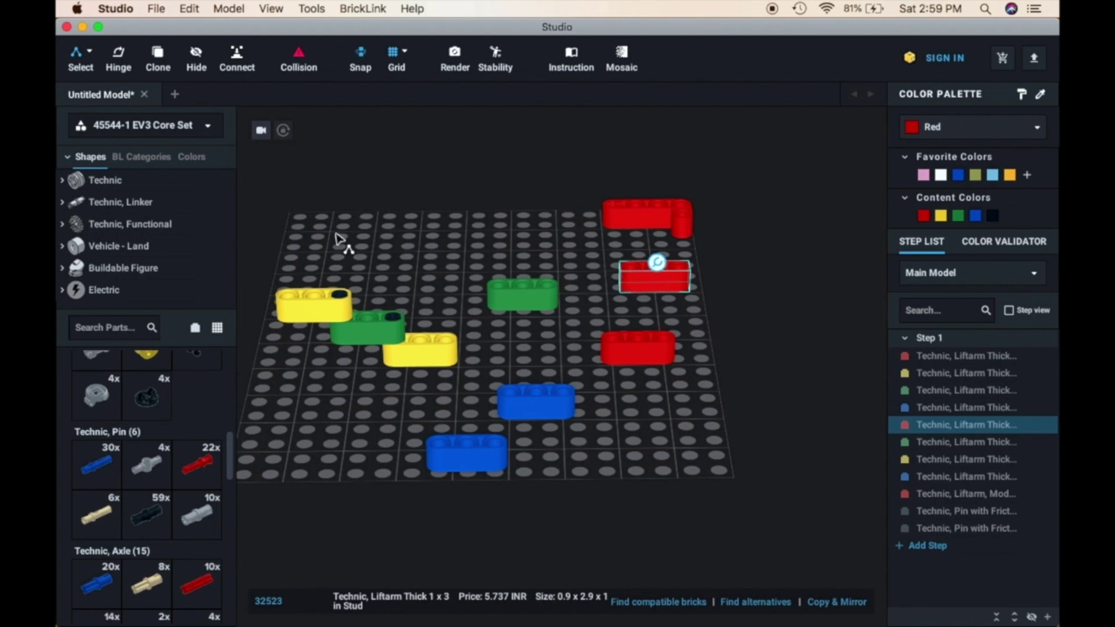
Step: Clear the red liftarm while keeping By Connected mode, and reselect the pinned yellow and green assembly
left_click(90, 52)
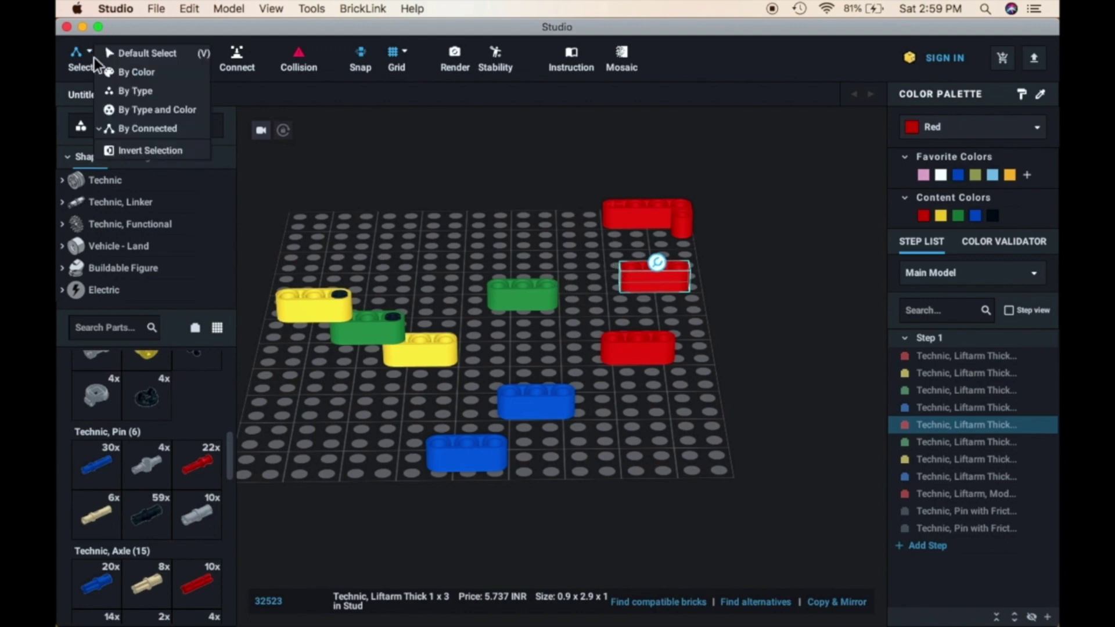
left_click(130, 129)
left_click(423, 259)
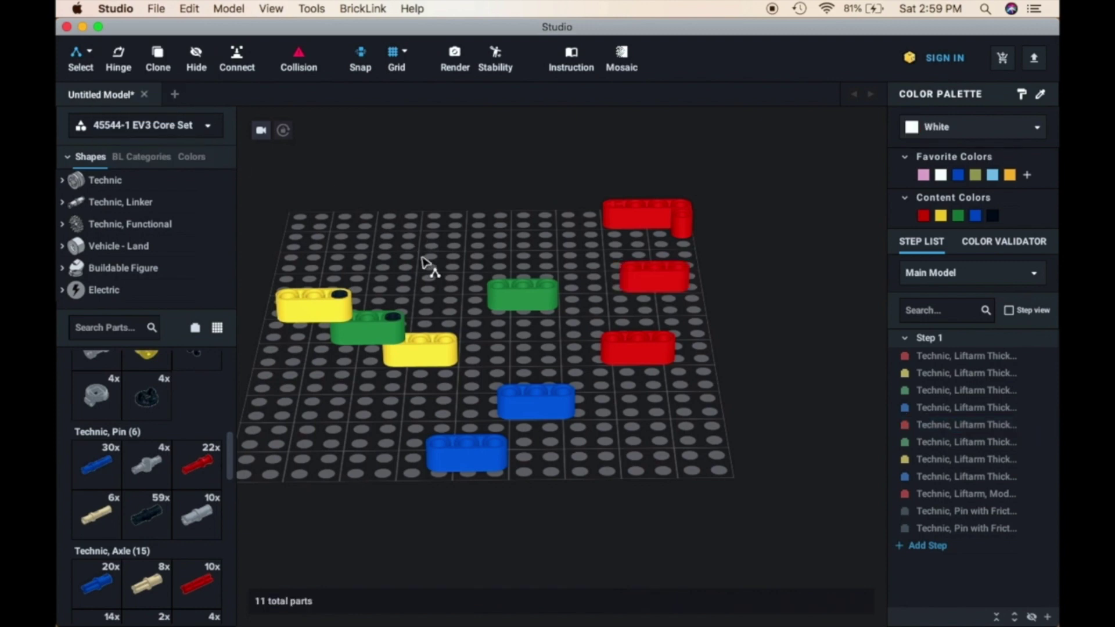
left_click(440, 351)
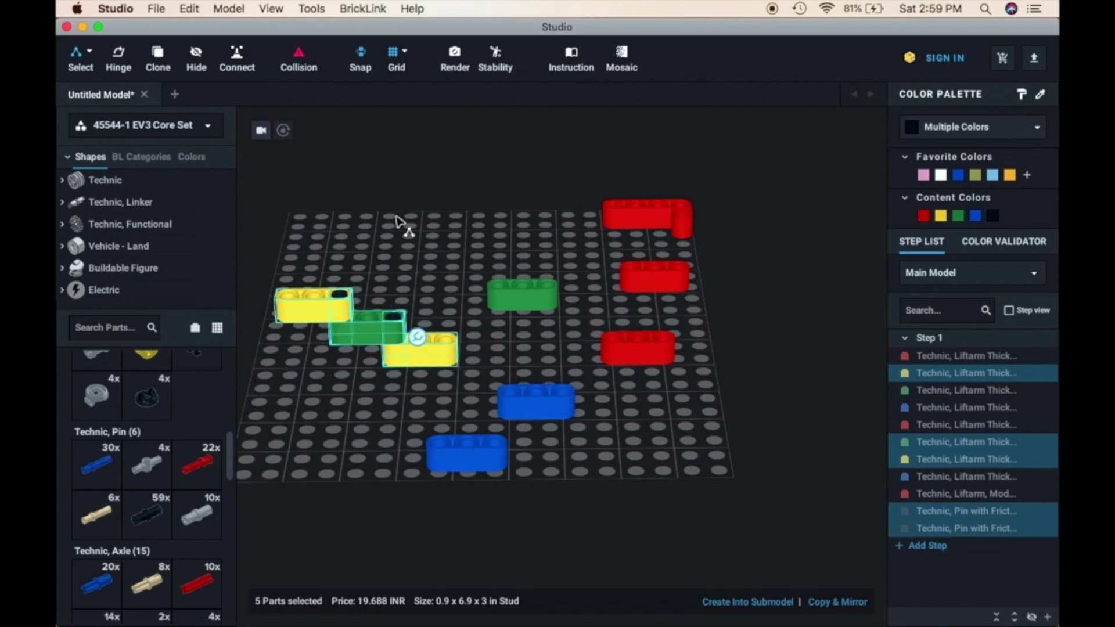
Step: Return to Default Select mode and clear the selection of the pinned assembly
left_click(91, 52)
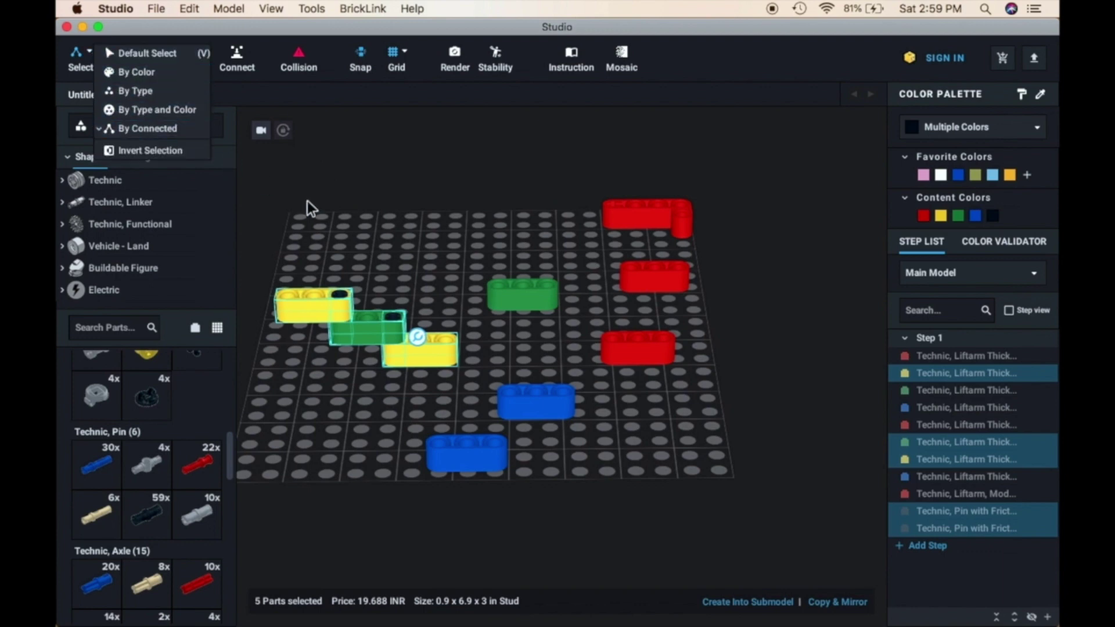
left_click(126, 54)
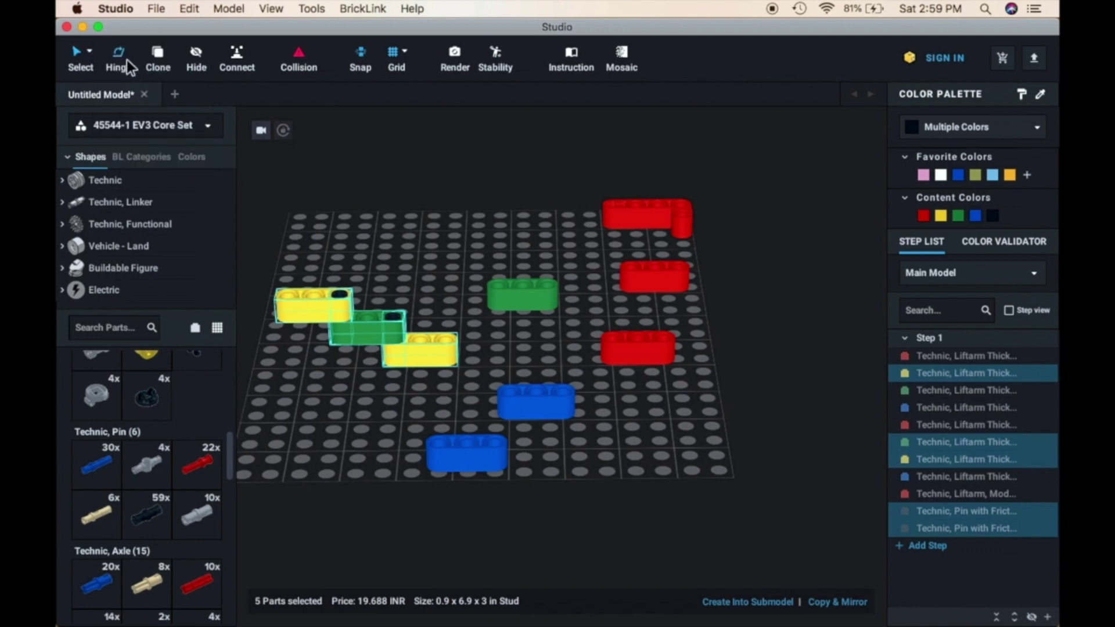
left_click(399, 243)
left_click(88, 50)
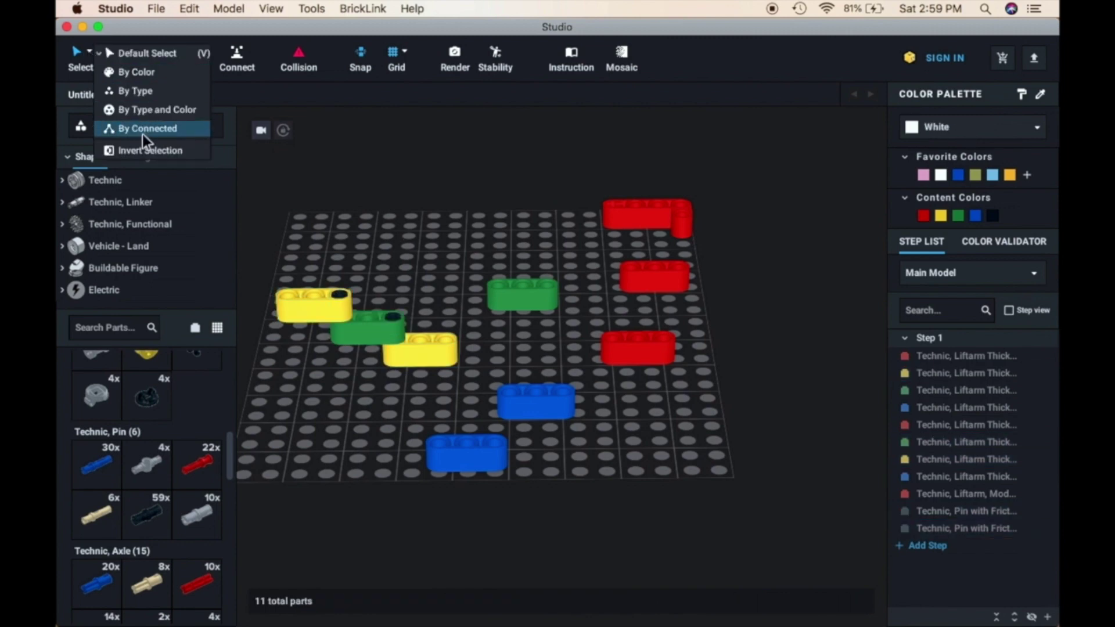
left_click(376, 220)
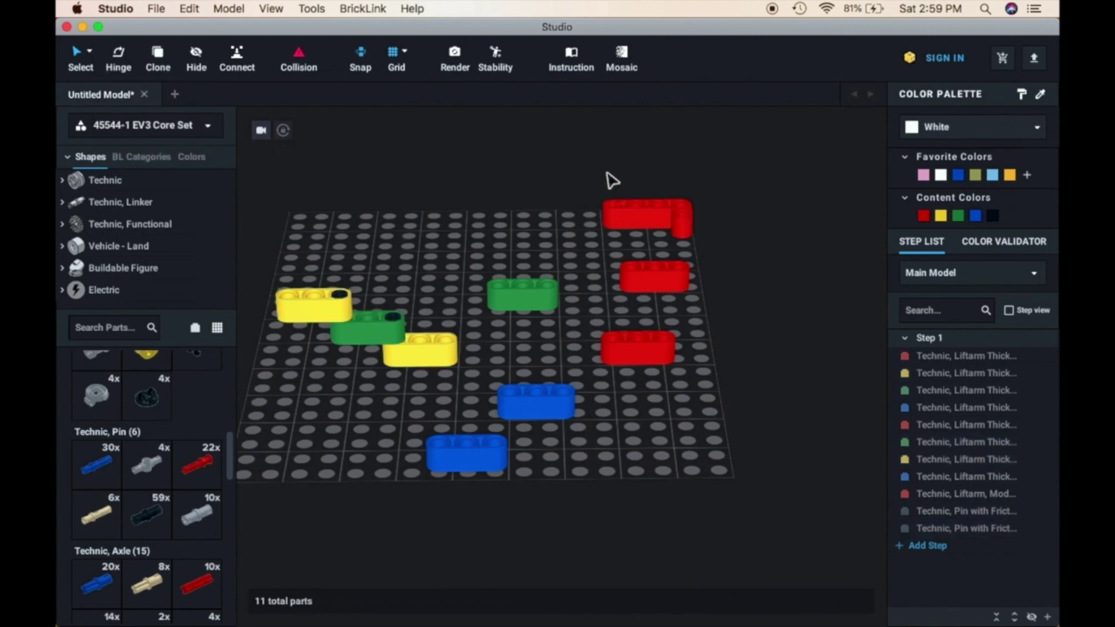
Step: Invert a selection of the three red parts so all other parts are selected, and clear that selection
left_click_drag(611, 180, 711, 390)
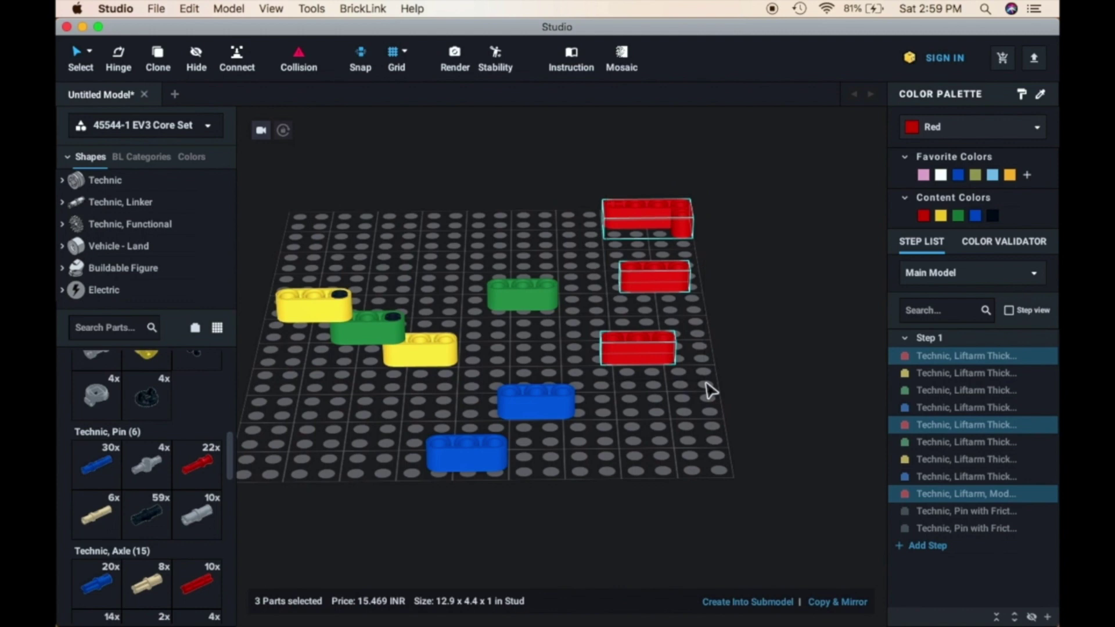
left_click(91, 54)
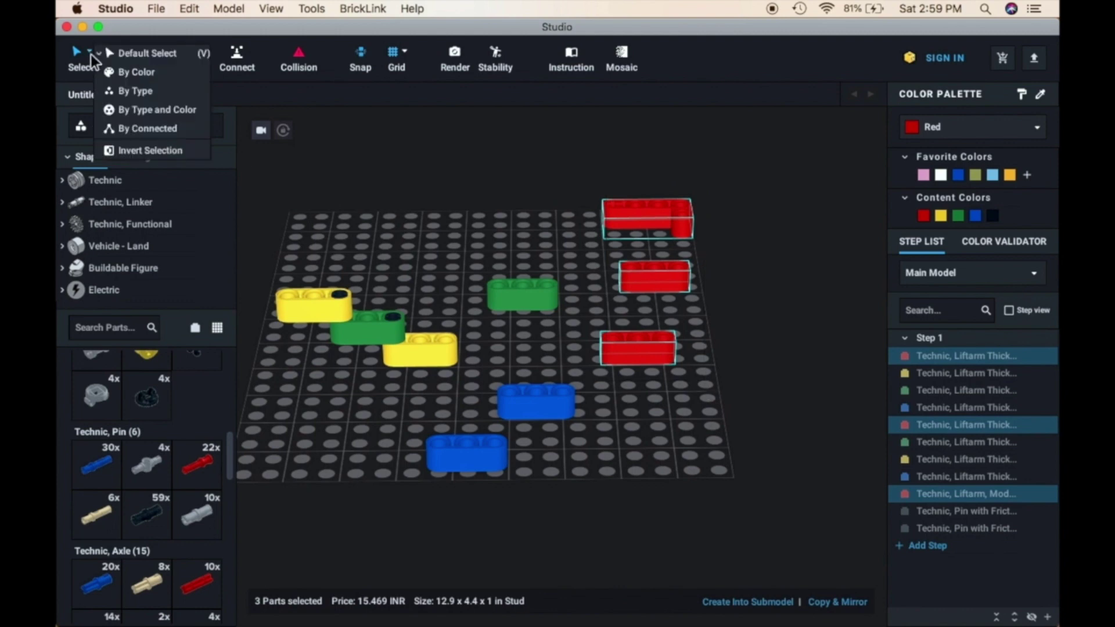
left_click(128, 152)
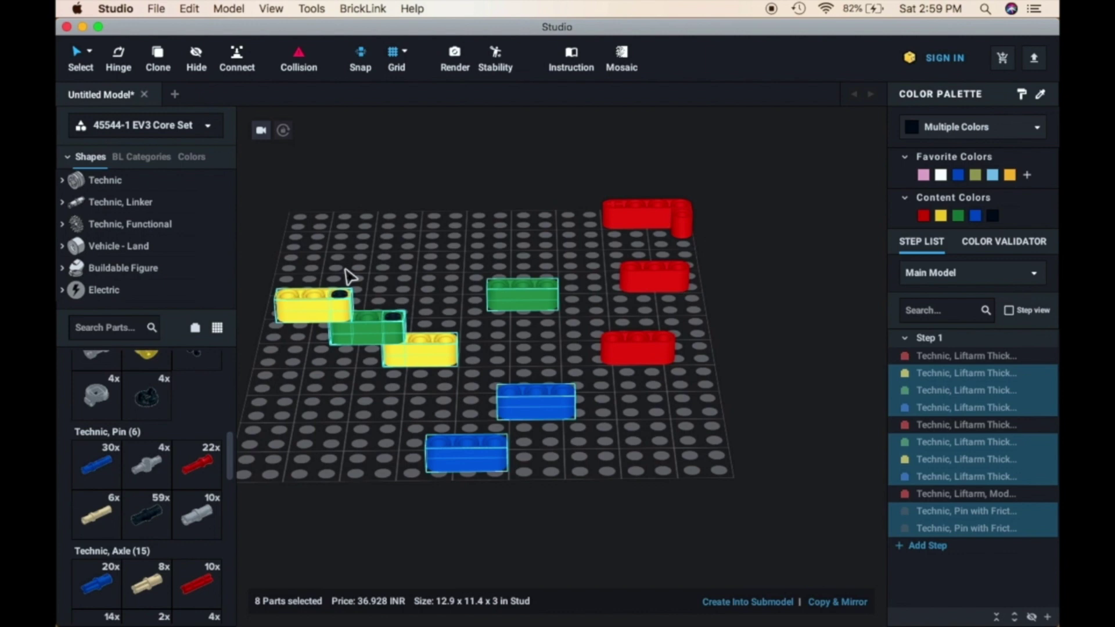
left_click(91, 52)
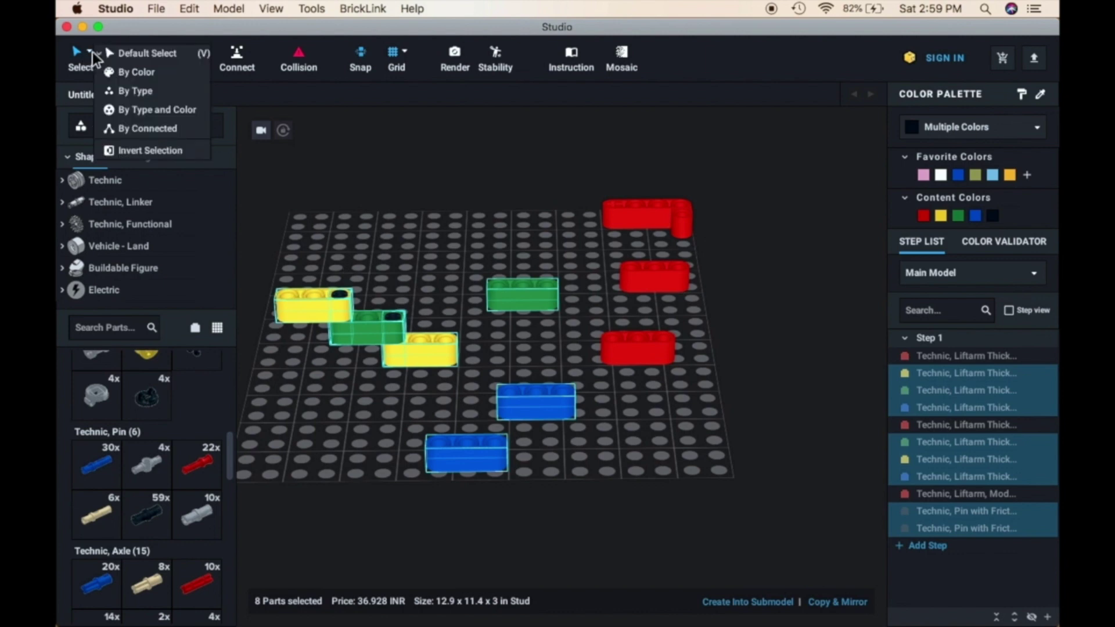
left_click(428, 244)
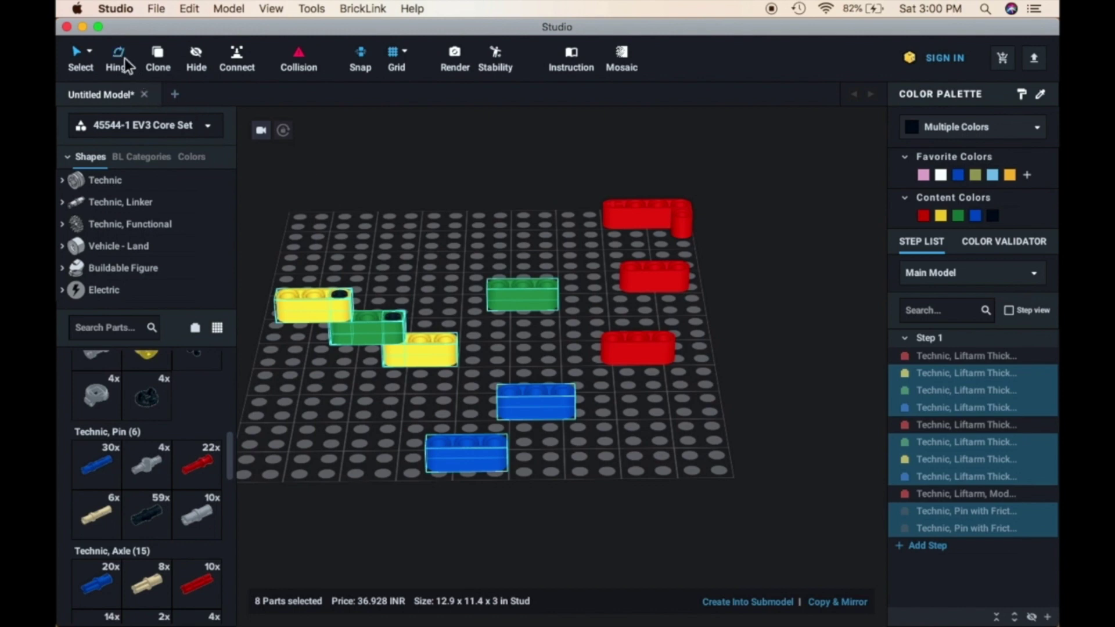
left_click(360, 219)
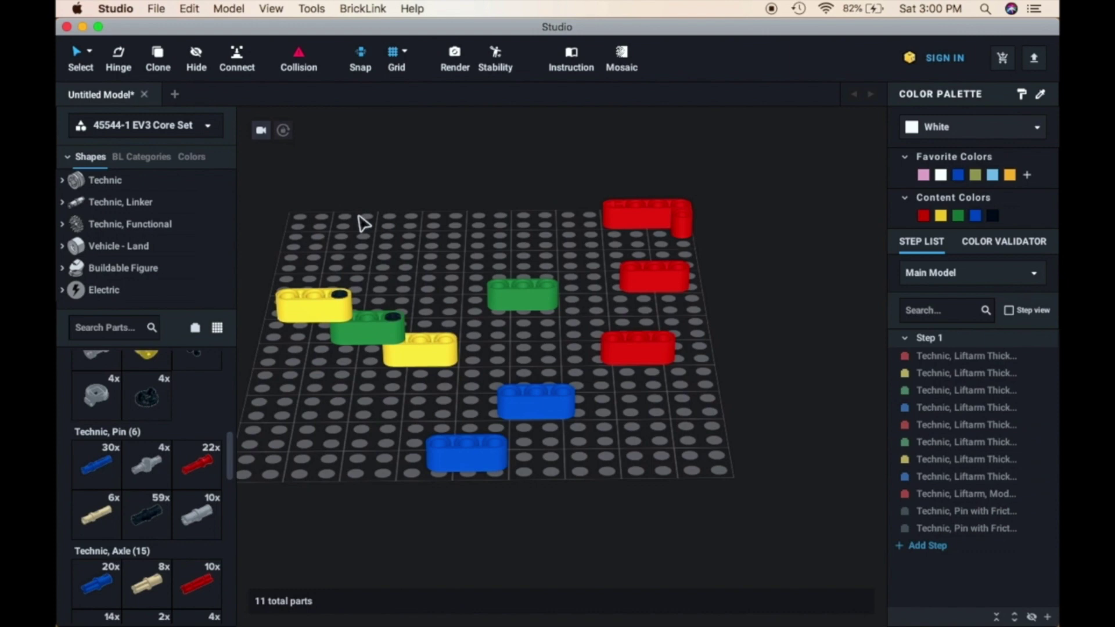
Step: Swing the outer yellow liftarm freehand around its black pin with the Hinge tool to about 55°
left_click(120, 54)
left_click(312, 312)
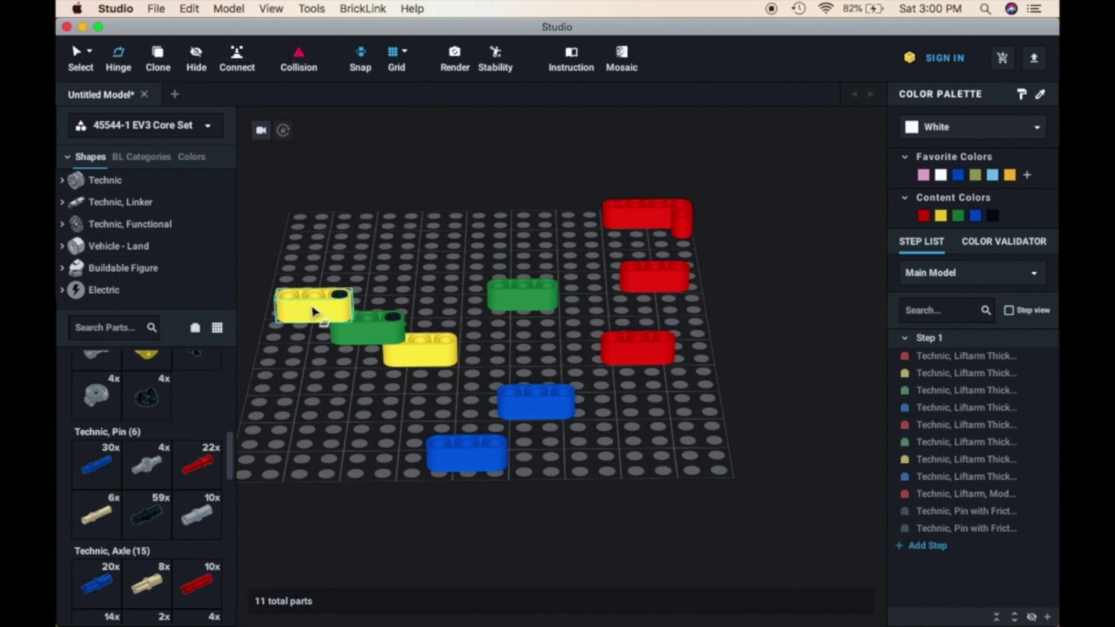
left_click(313, 312)
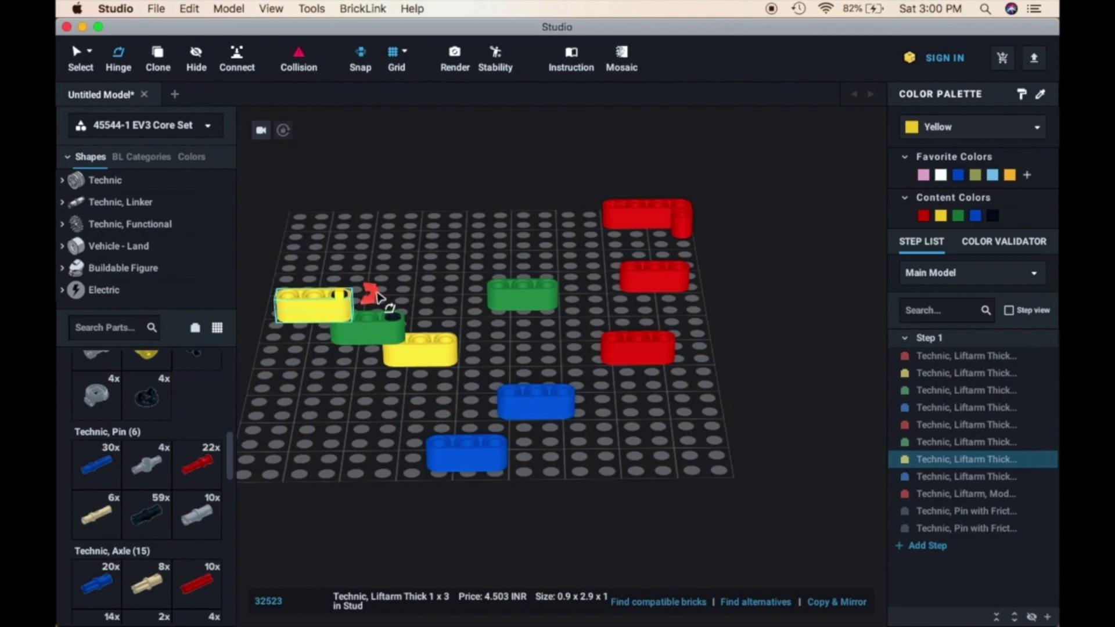
right_click_drag(377, 297, 378, 305)
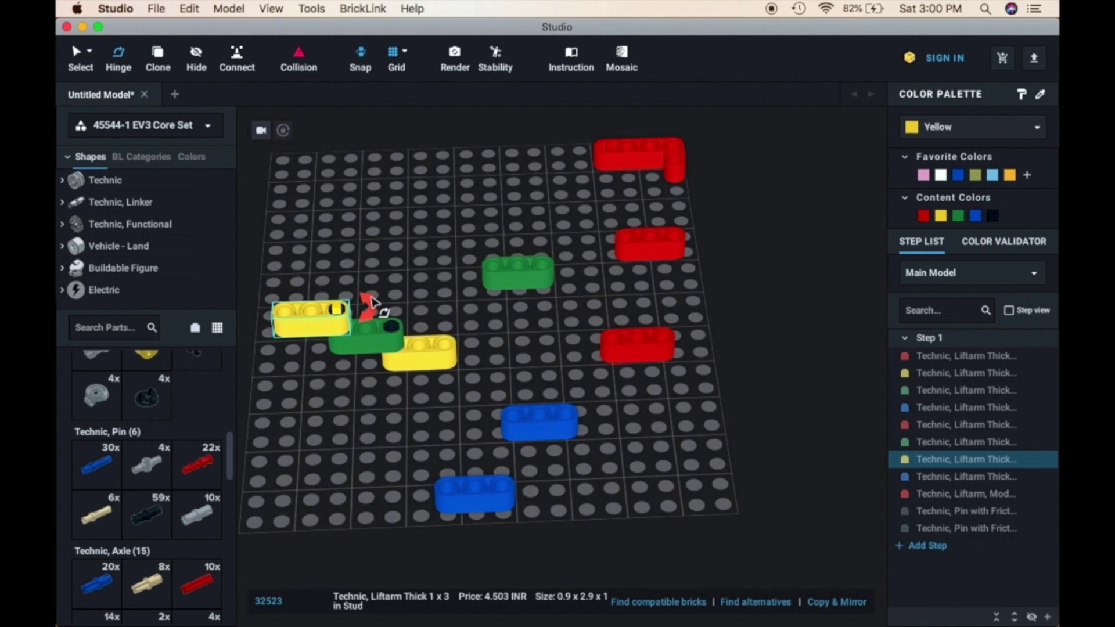
left_click_drag(371, 301, 390, 332)
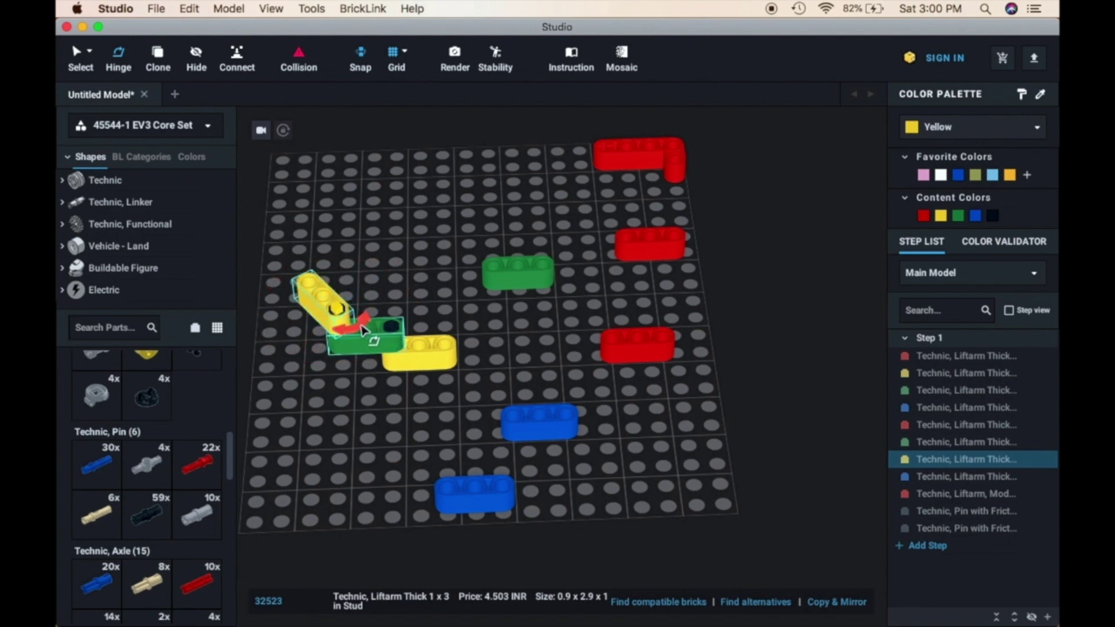
Step: Set the outer yellow liftarm's hinge angle to 90° and deselect it
left_click(363, 331)
left_click(299, 311)
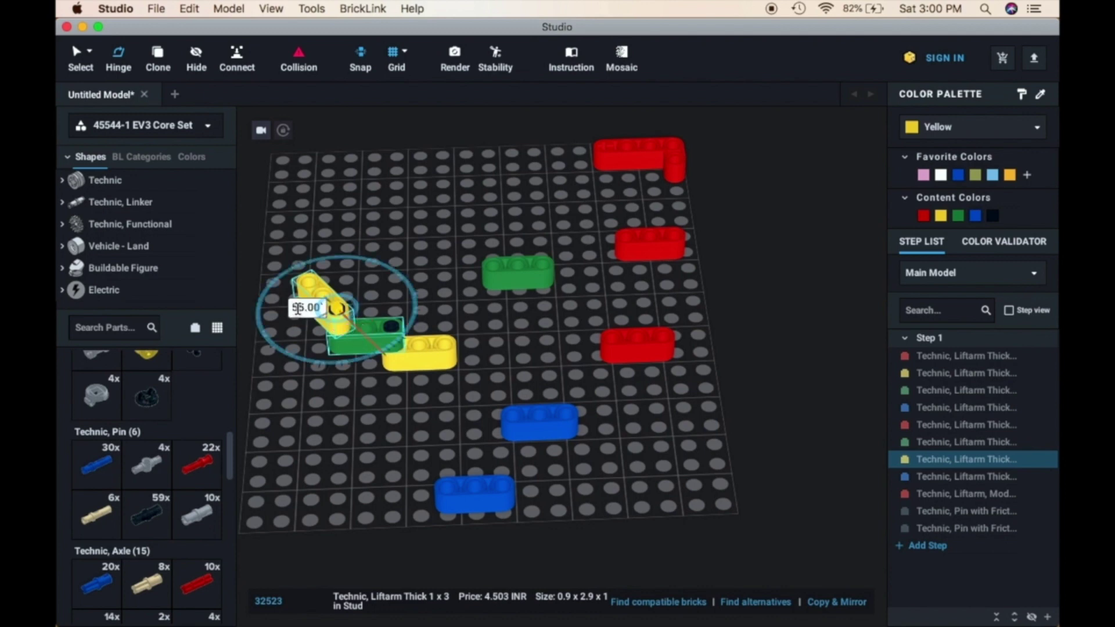
key("BackSpace")
type("90")
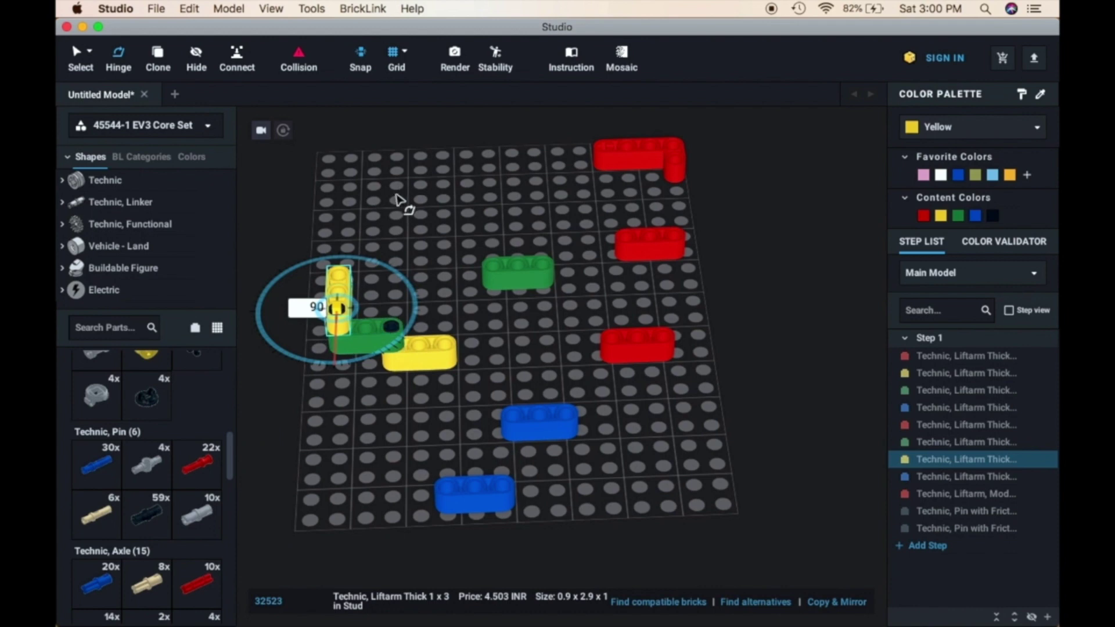
left_click(407, 208)
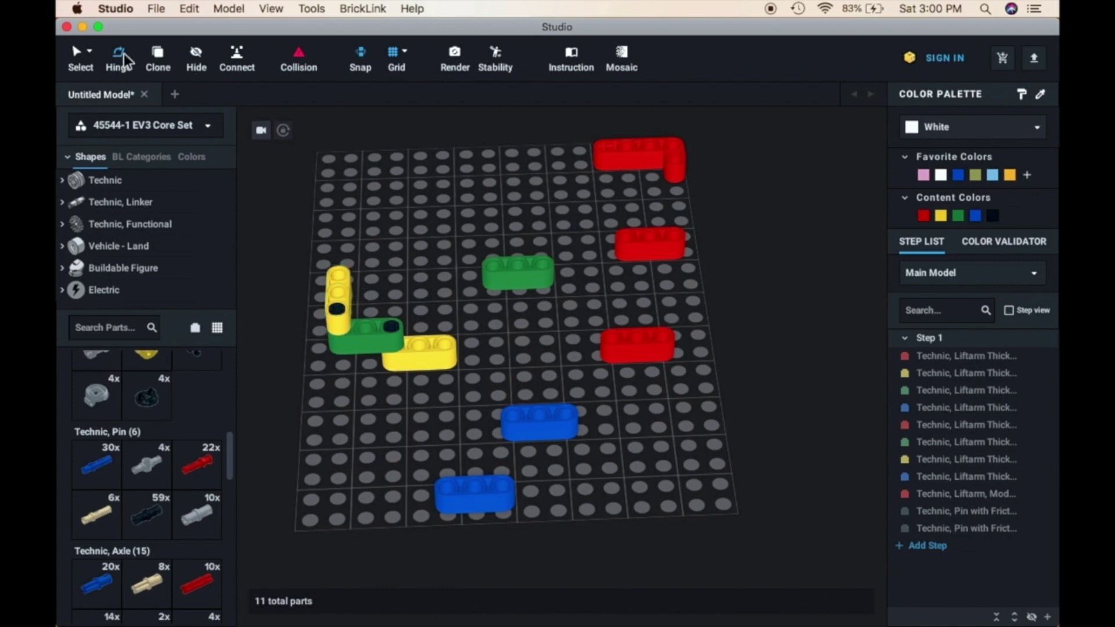
Step: Clone the free green 1 x 3 liftarm and place three copies on the rear part of the baseplate
left_click(158, 55)
left_click(492, 272)
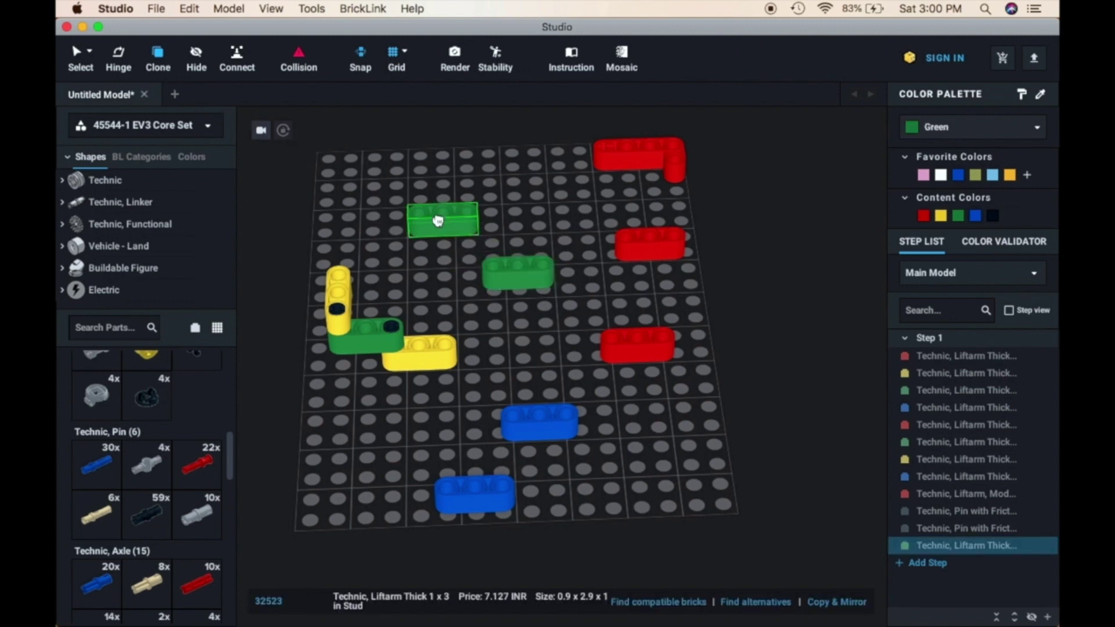
left_click(439, 221)
left_click(392, 166)
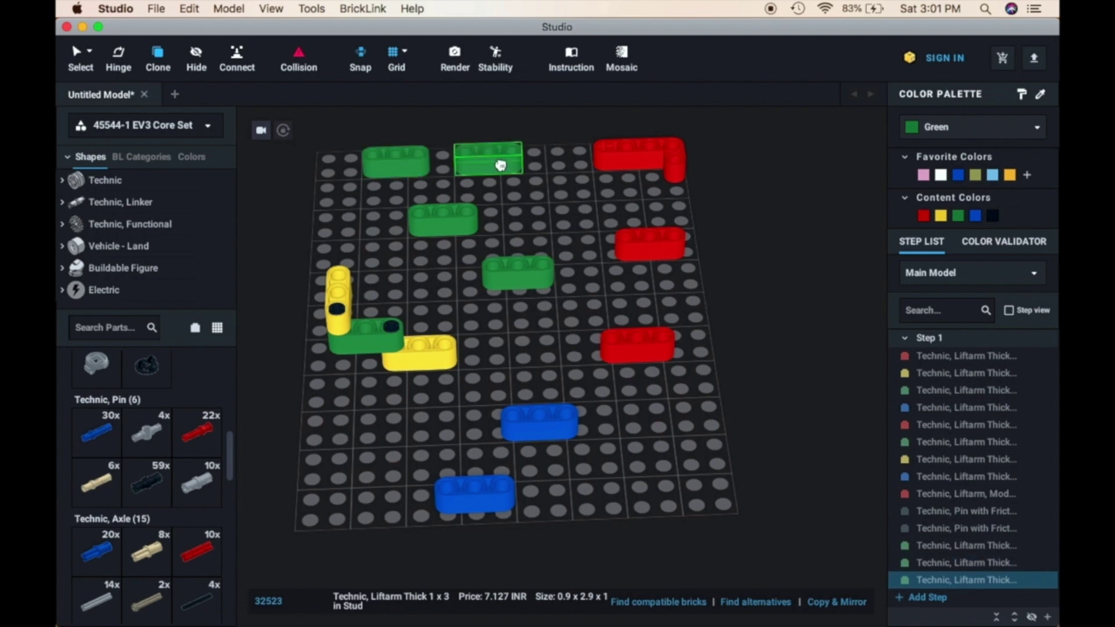
left_click(493, 165)
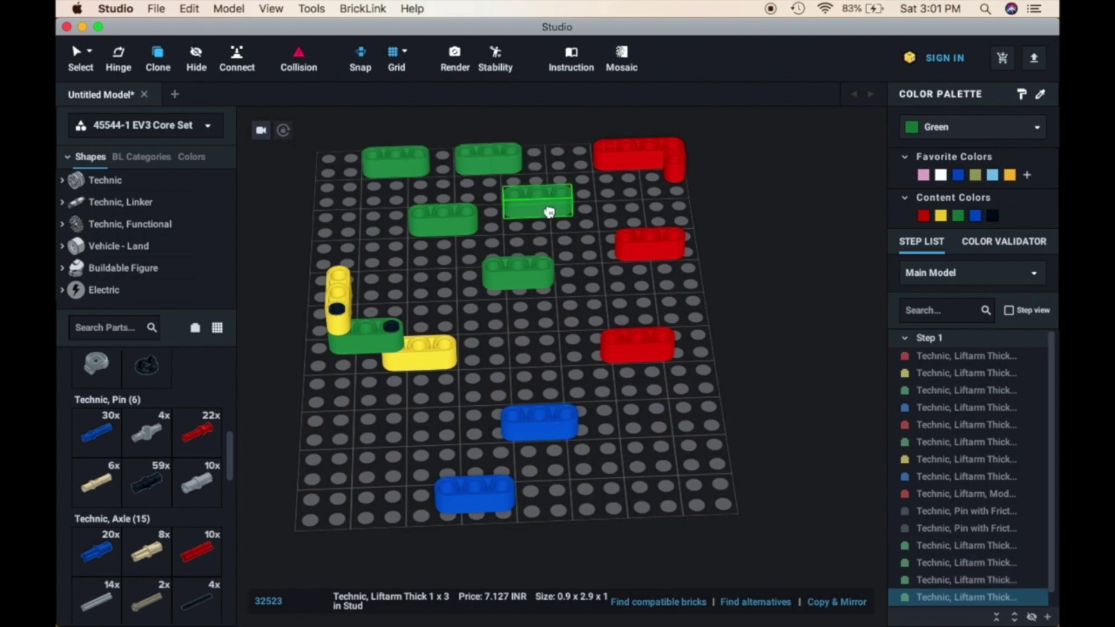
Step: Delete the extra selected green 1 x 3 liftarm copy on the rear part of the baseplate
key("Delete")
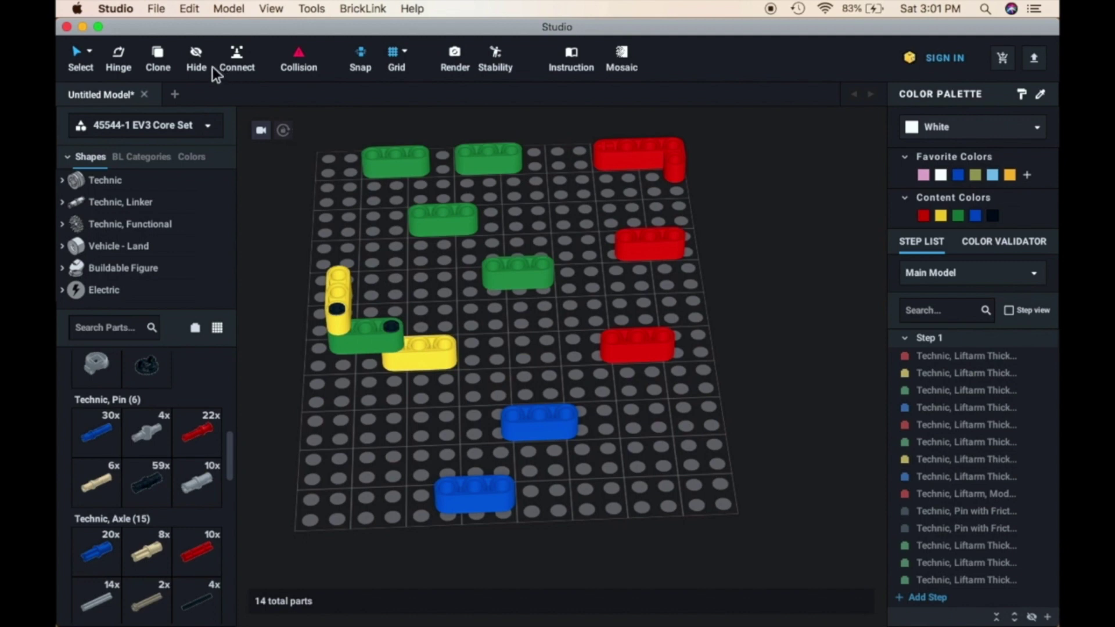
Step: Hide all five green liftarms with the Hide tool and bring all hidden parts back into view
left_click(196, 57)
left_click(393, 163)
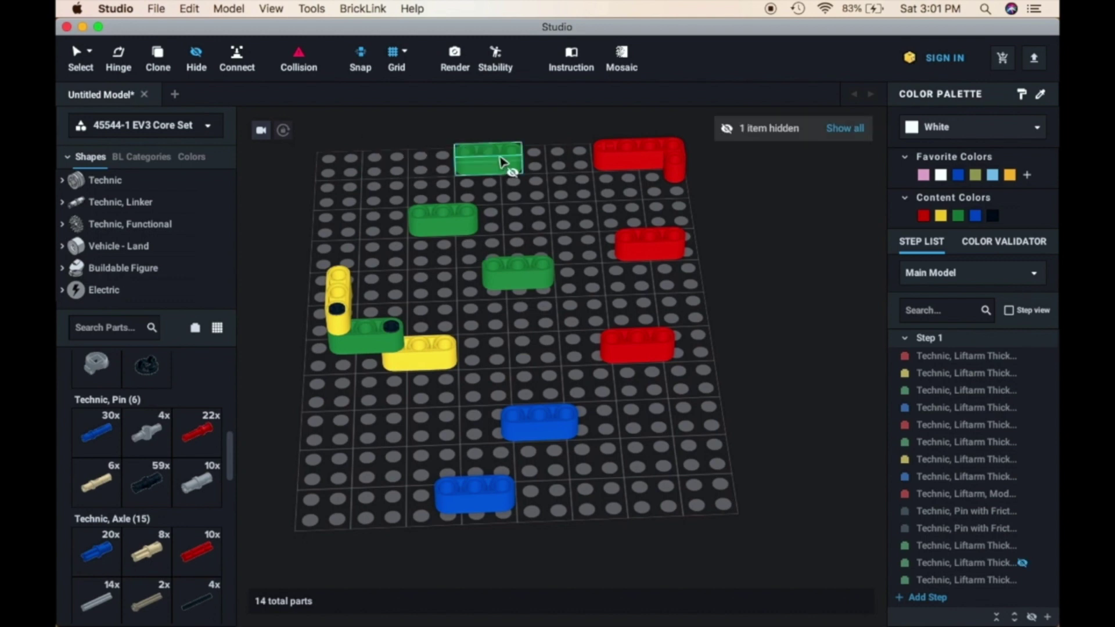
left_click(504, 161)
left_click(453, 212)
left_click(525, 282)
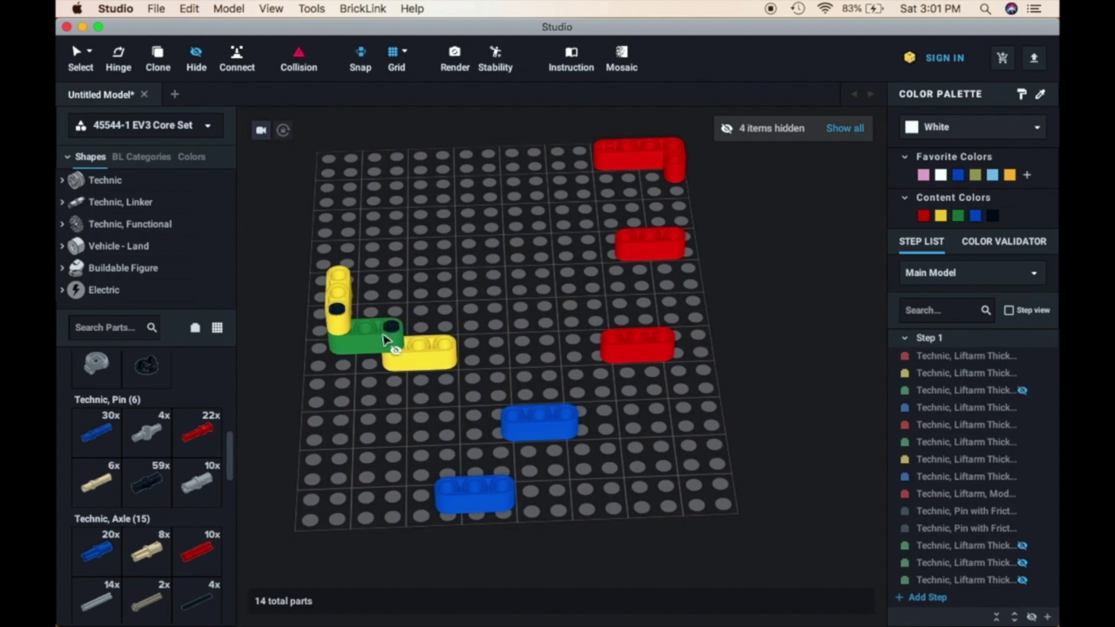
left_click(369, 349)
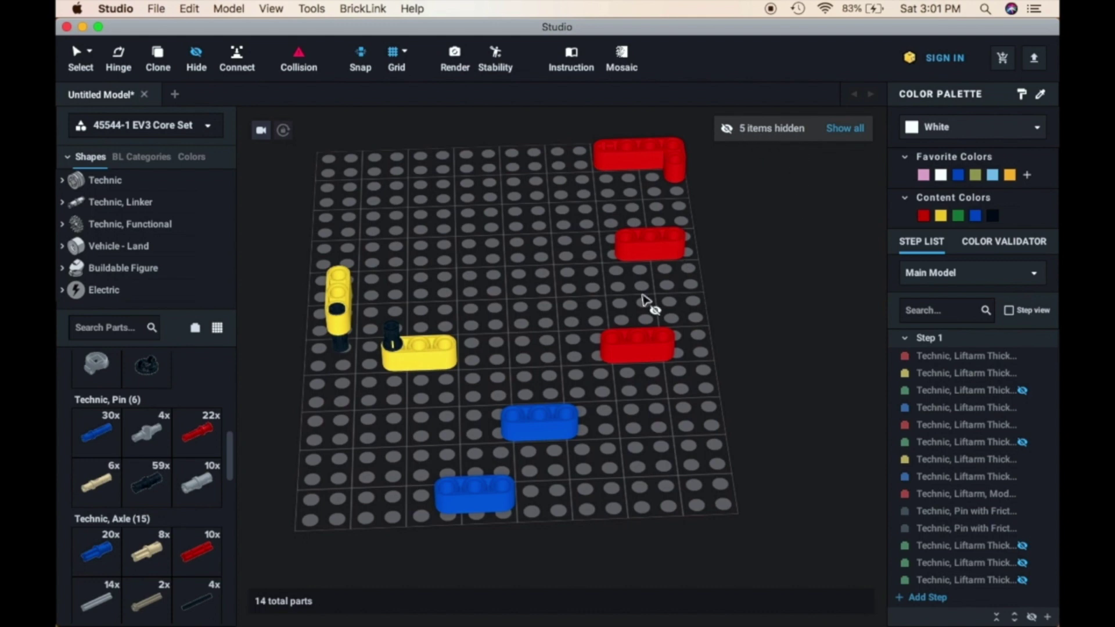
left_click(846, 129)
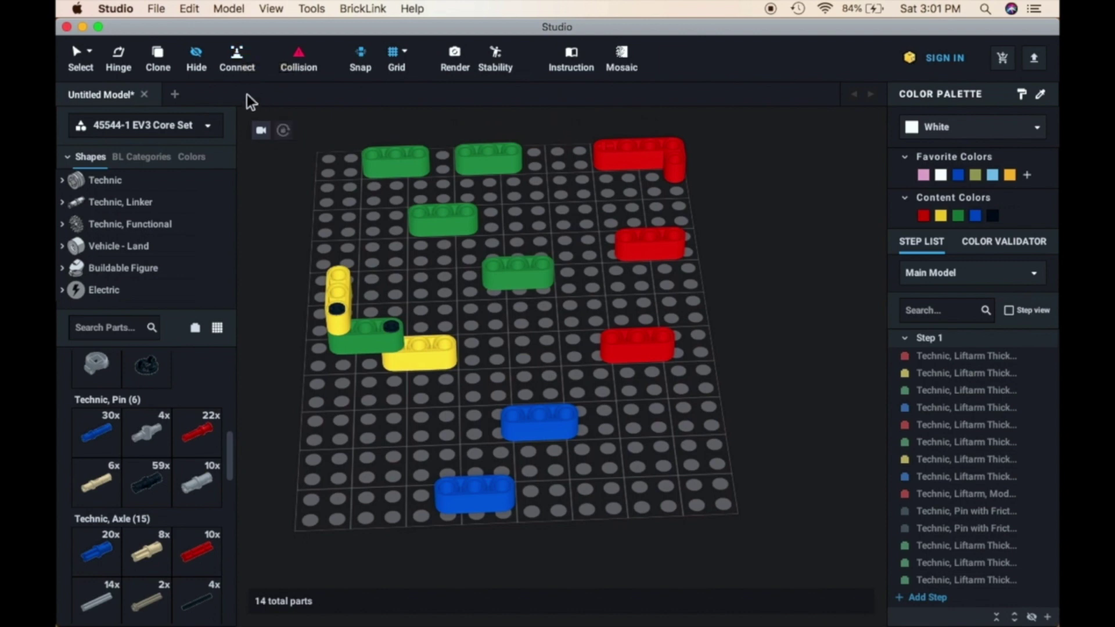
left_click(80, 55)
Step: Place a Technic Wedge Belt Wheel (Pulley) from the Wheel group at the front-left corner of the baseplate and deselect it
scroll(521, 353, "down", 2)
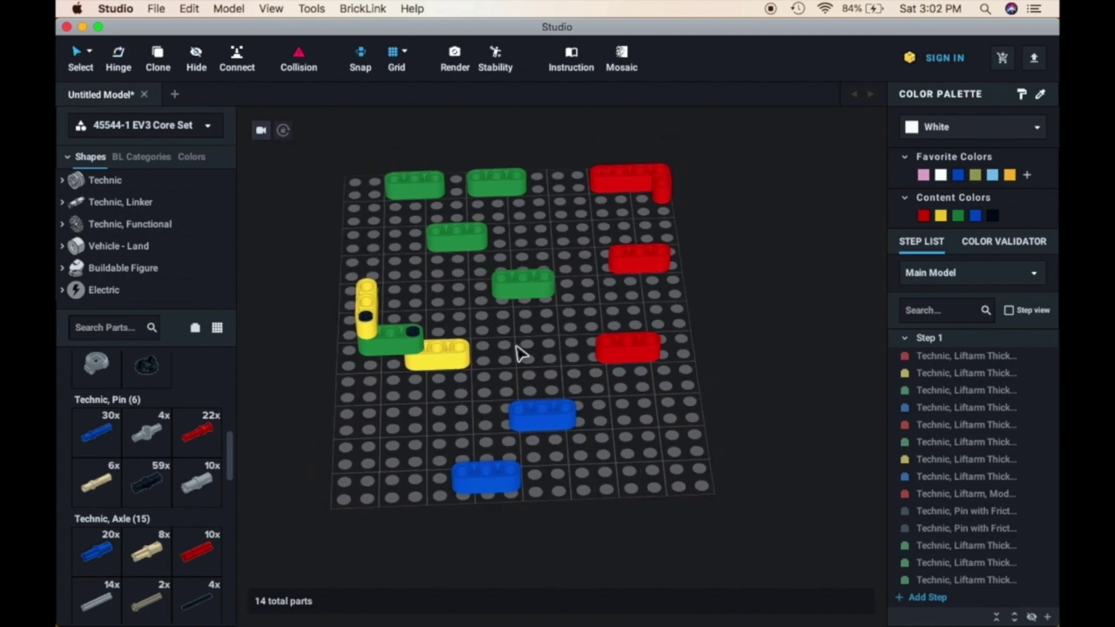
scroll(134, 459, "down", 6)
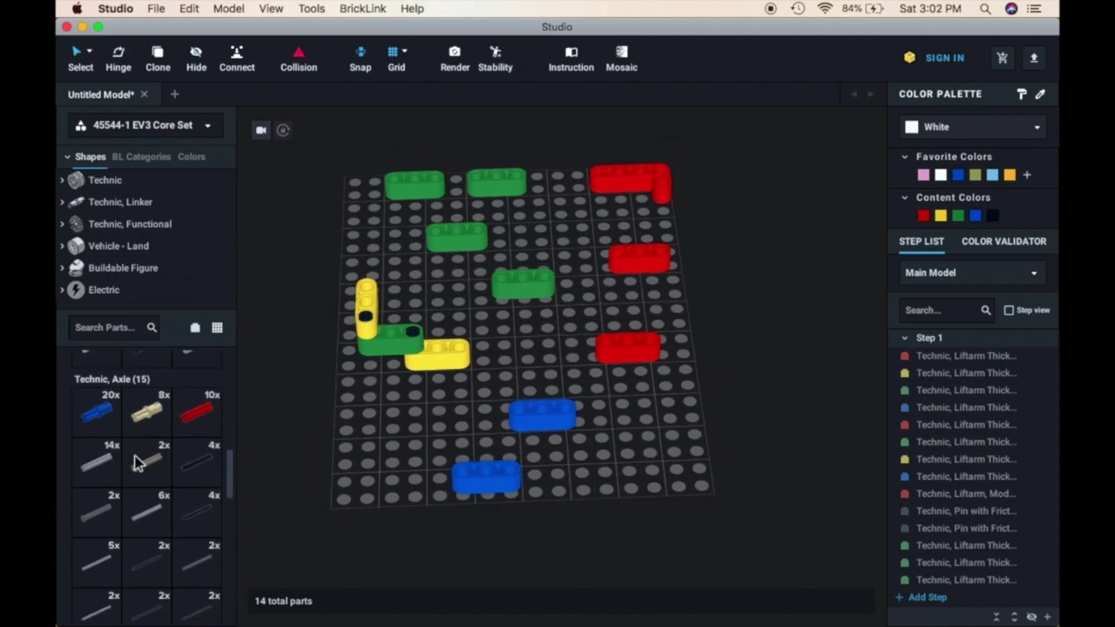
scroll(135, 459, "down", 5)
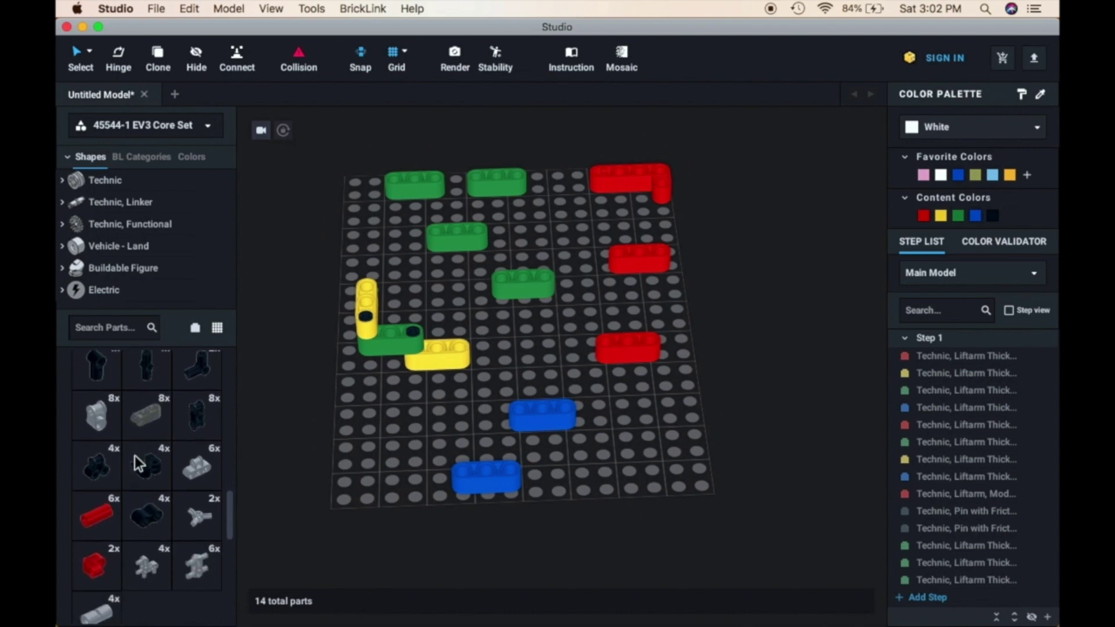
scroll(135, 458, "down", 5)
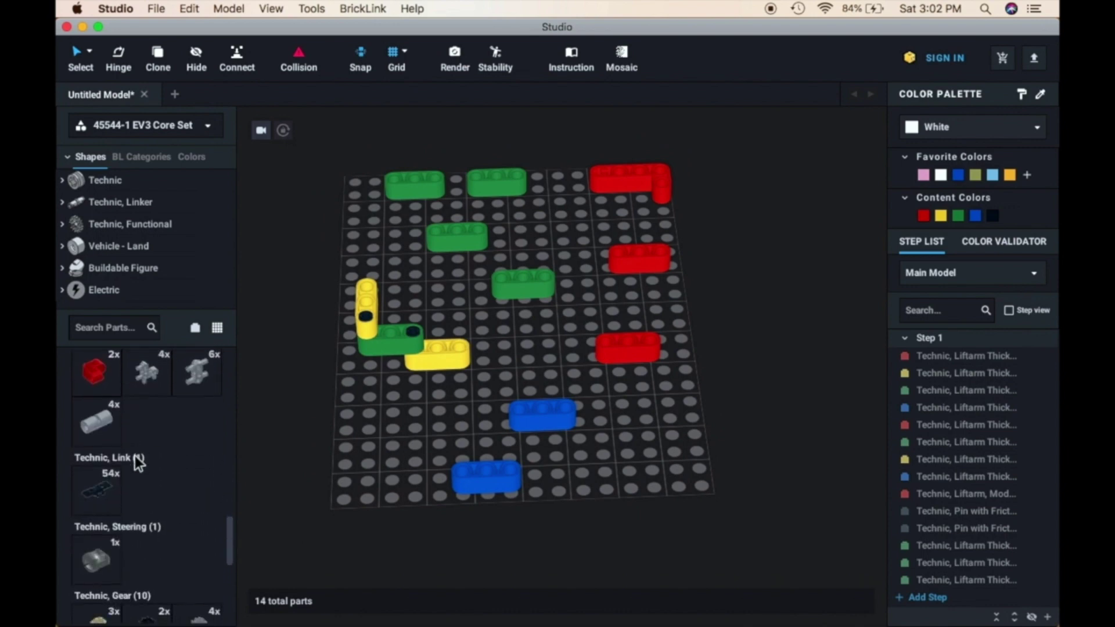
scroll(138, 462, "down", 1)
scroll(138, 463, "down", 8)
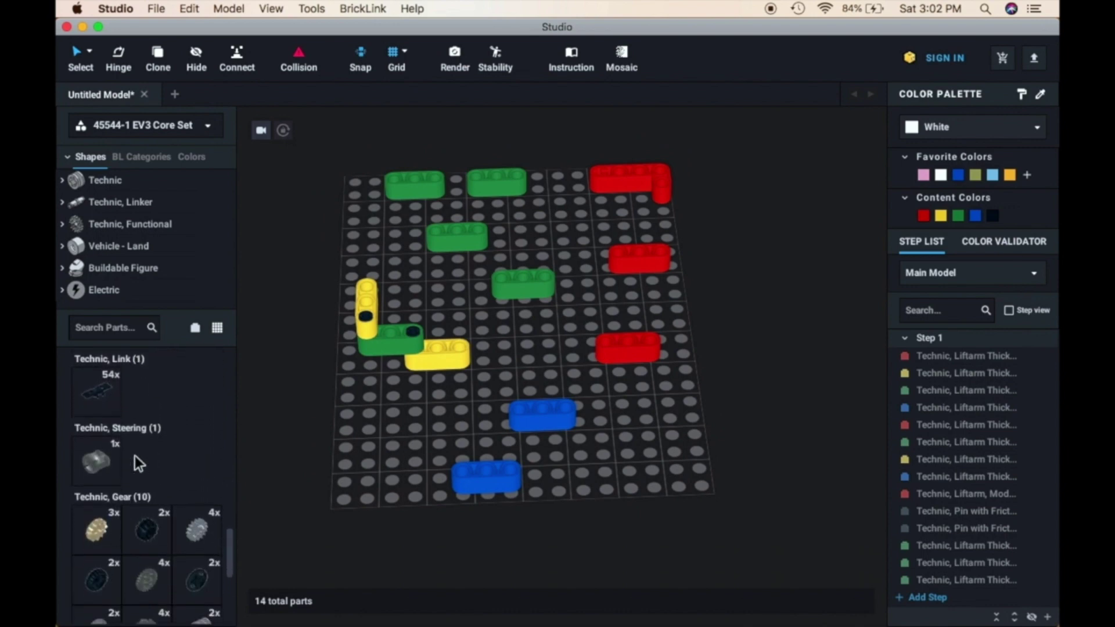
scroll(135, 457, "down", 9)
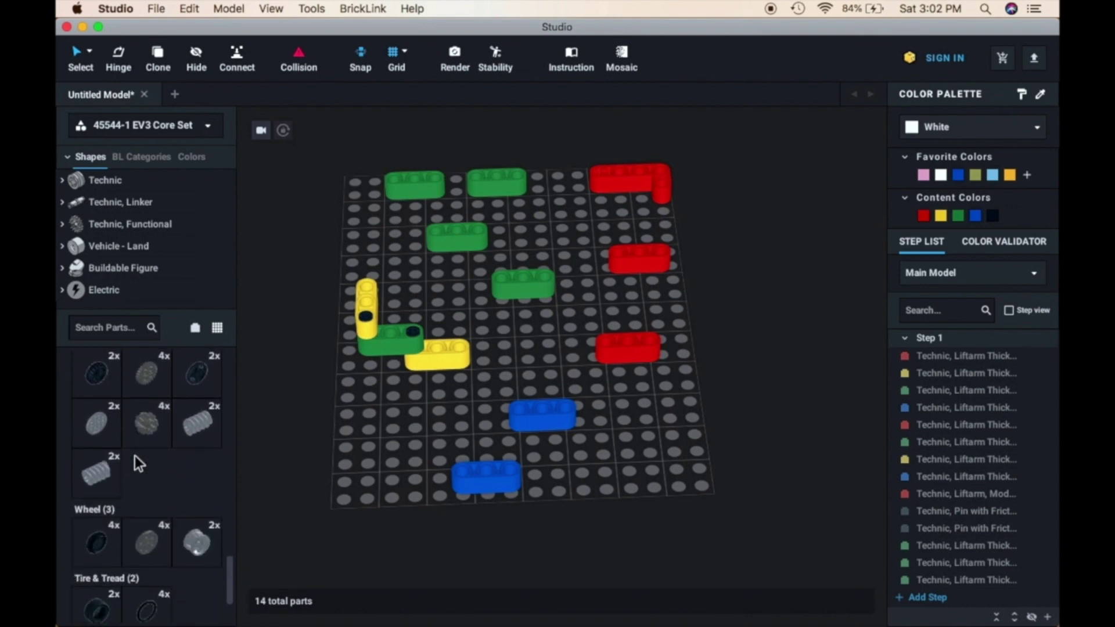
scroll(134, 456, "down", 1)
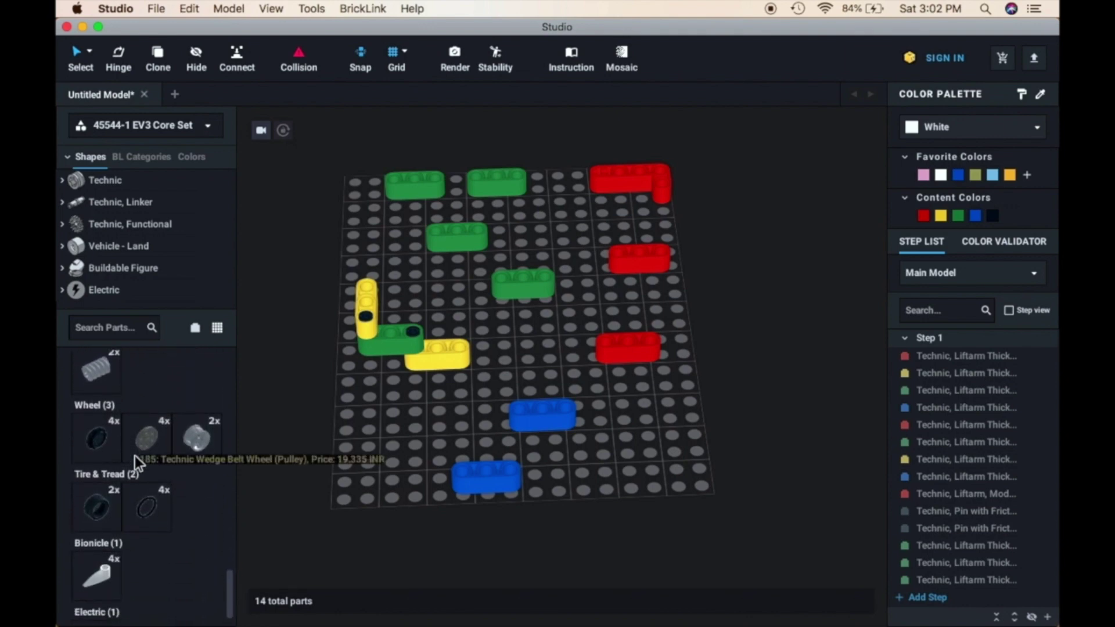
left_click_drag(155, 435, 316, 420)
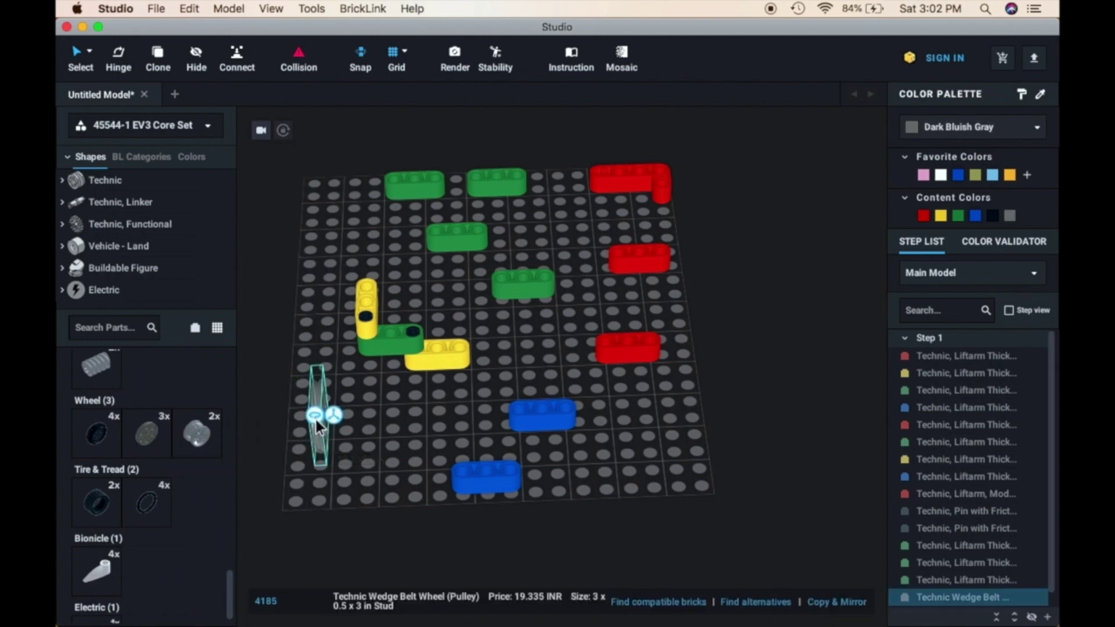
left_click(378, 447)
Step: Add a Technic Wedge Belt Wheel tire from the Tire & Tread group beside the wheel and move it slightly closer
left_click_drag(141, 513, 413, 430)
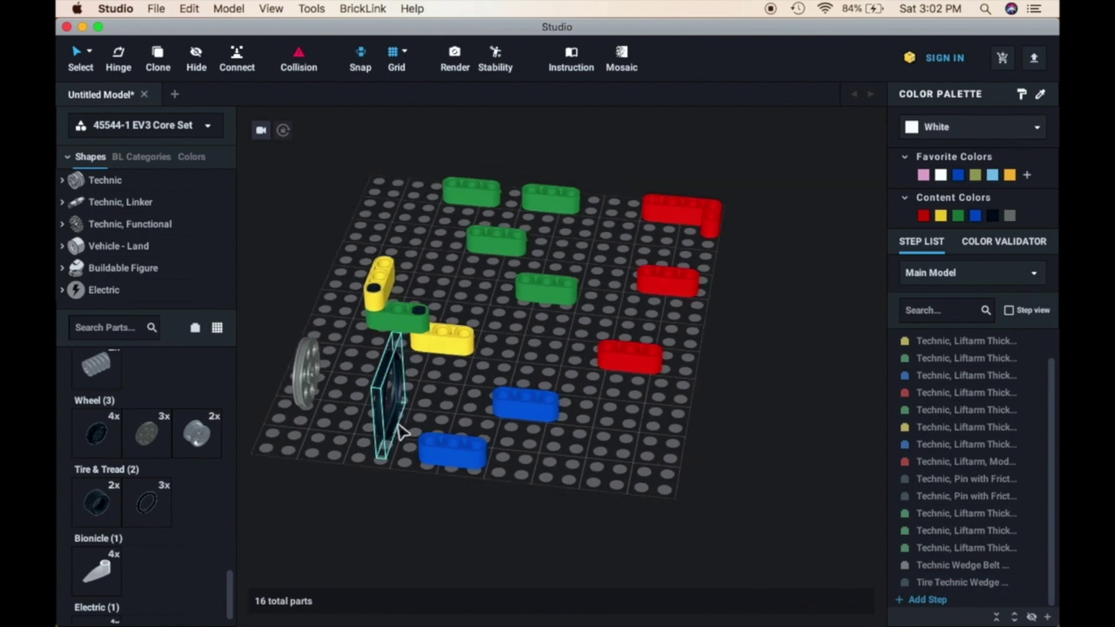
left_click(329, 417)
scroll(325, 415, "up", 5)
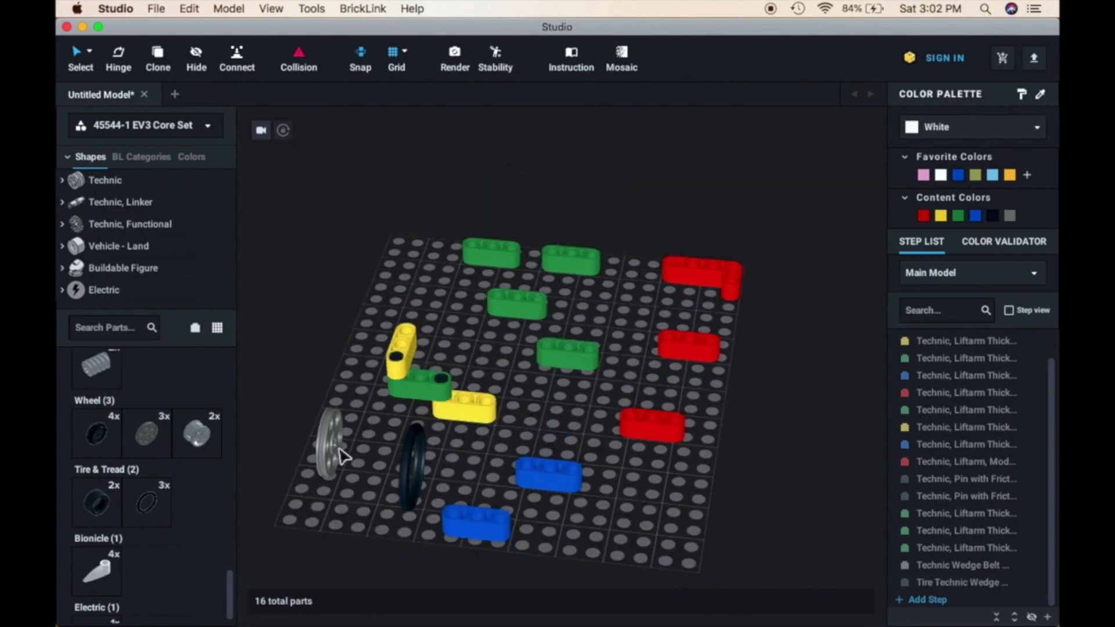
left_click(326, 443)
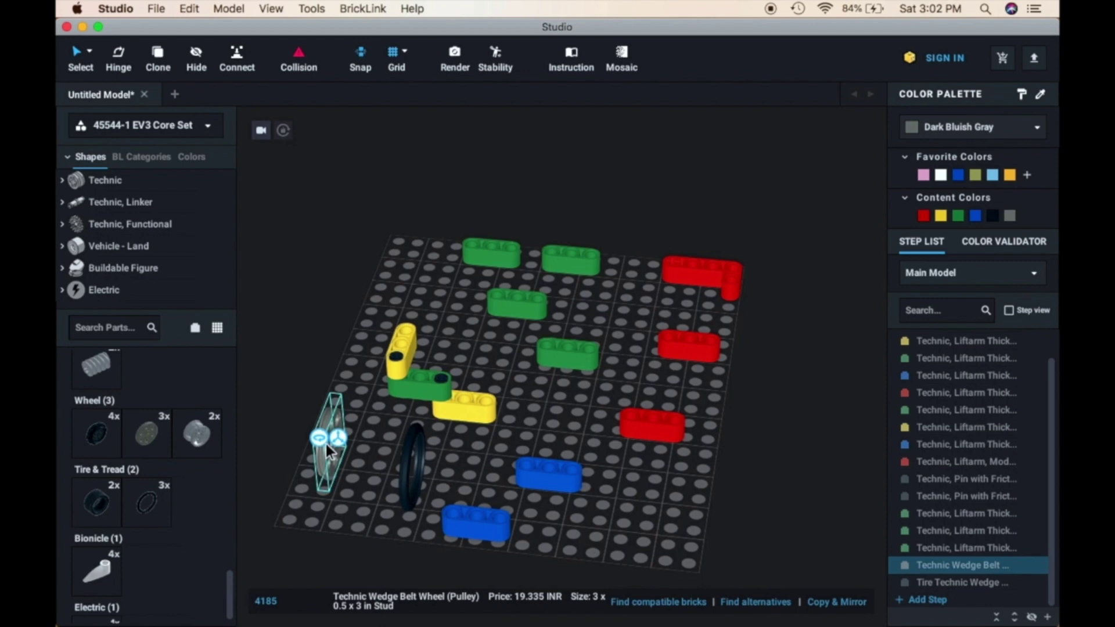
right_click_drag(369, 450, 365, 451)
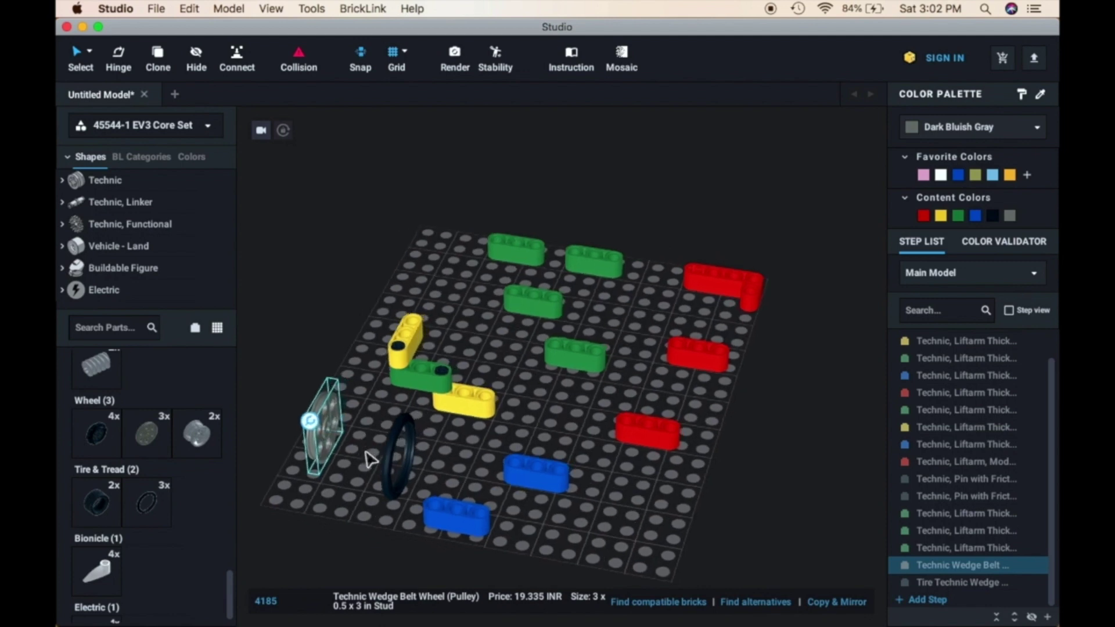
left_click(389, 454)
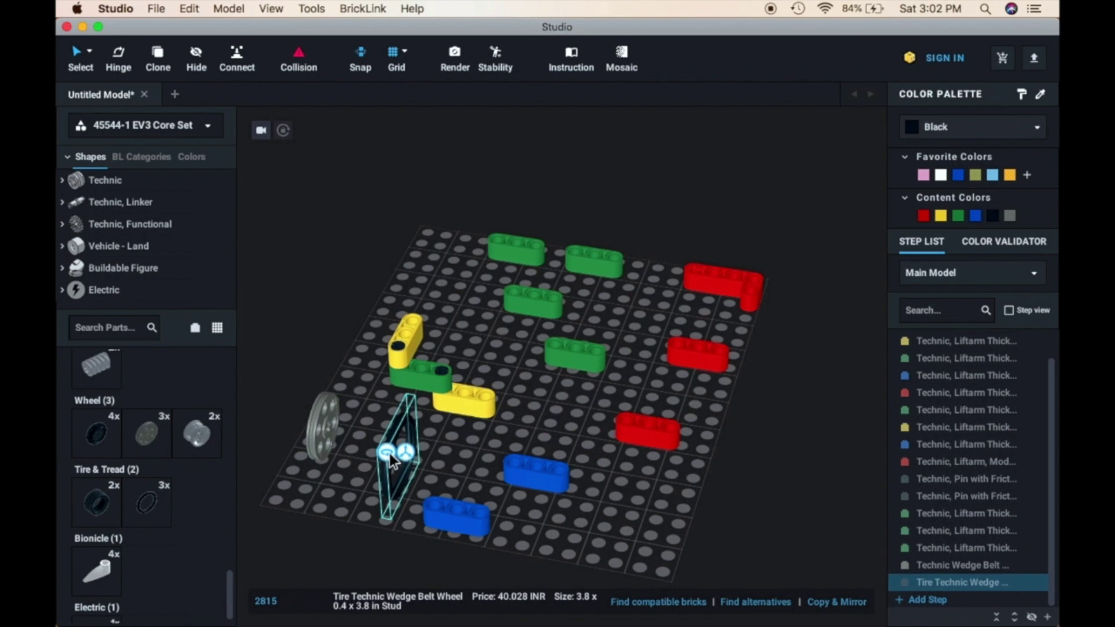
mouse_move(389, 454)
left_mouse_down()
mouse_move(306, 444)
mouse_move(312, 436)
mouse_move(313, 454)
mouse_move(319, 425)
mouse_move(375, 458)
left_mouse_up()
right_click_drag(375, 458, 418, 297)
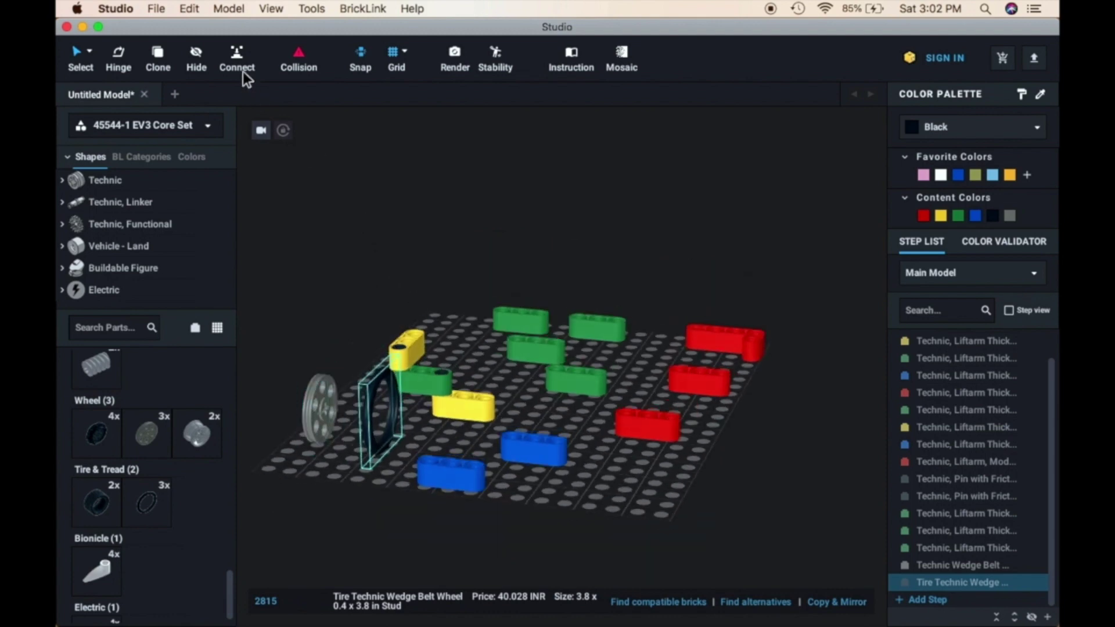
left_click(238, 58)
left_click(318, 419)
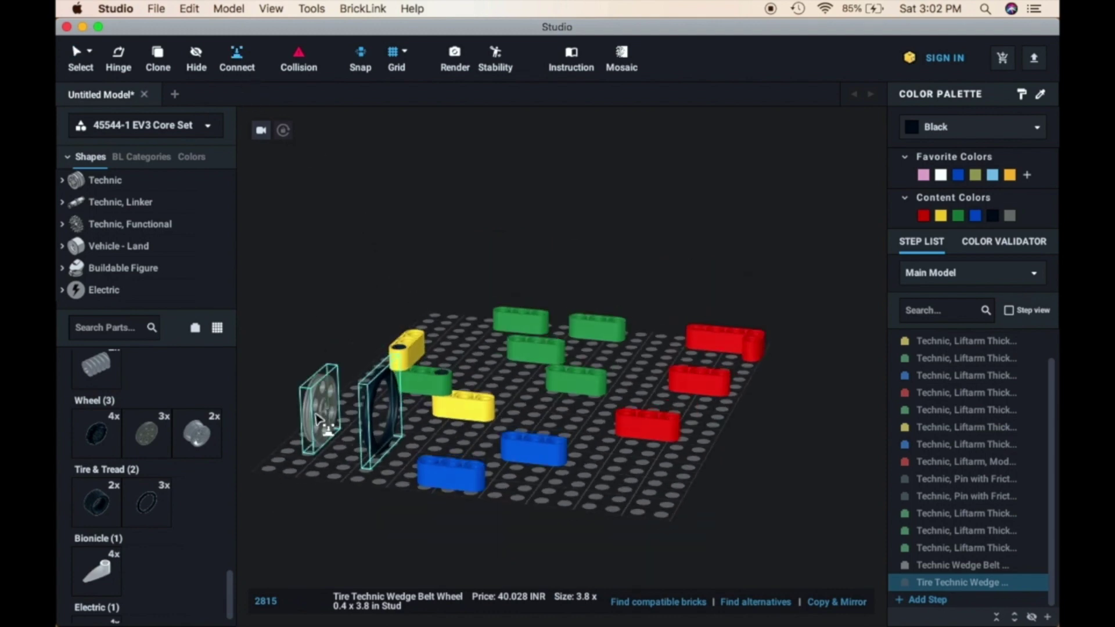
left_click(371, 429)
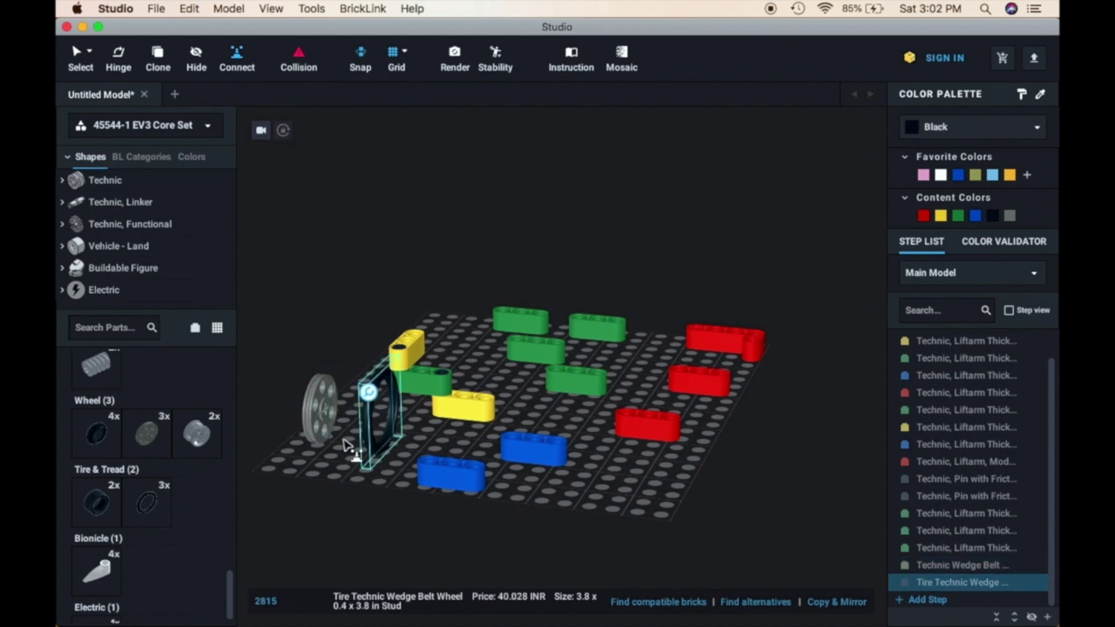
right_click_drag(342, 440, 359, 438)
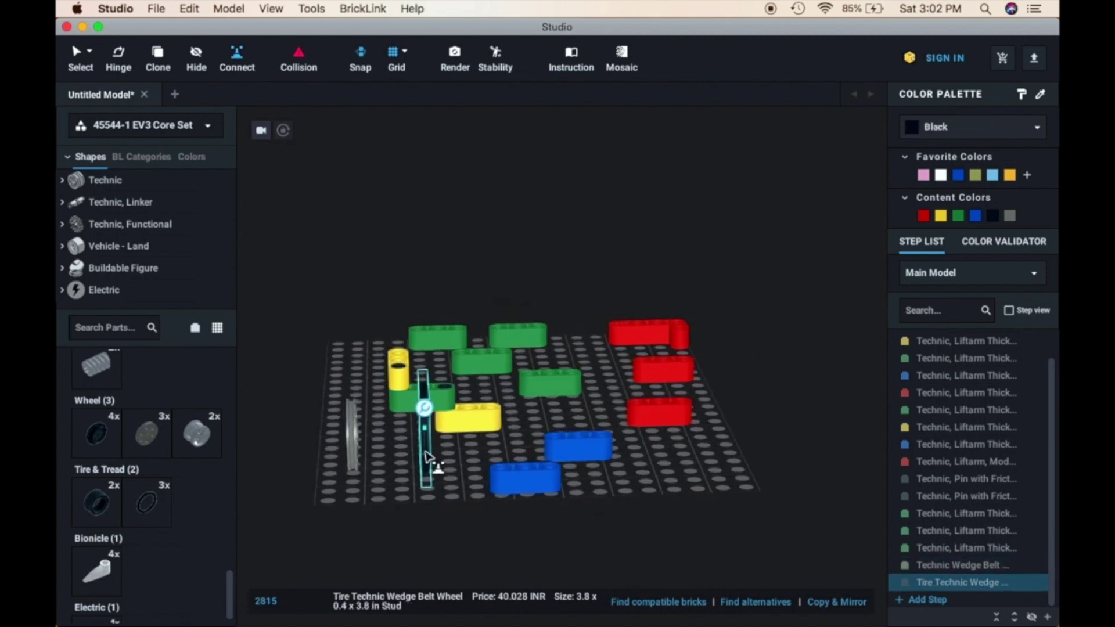
right_click_drag(425, 452, 460, 453)
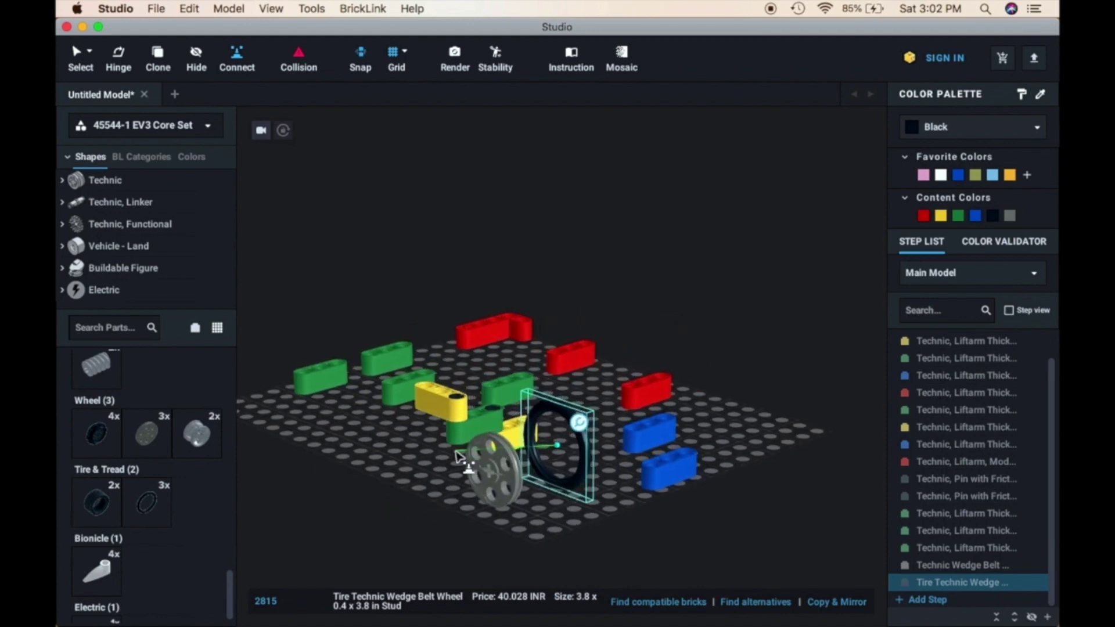
left_click(557, 445)
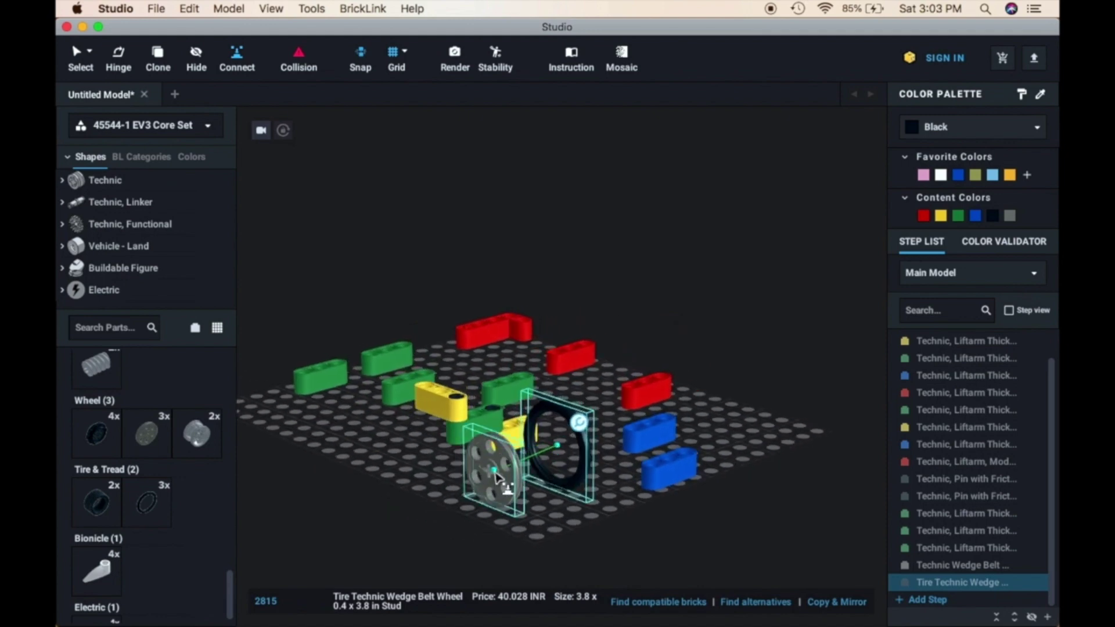
scroll(495, 473, "up", 3)
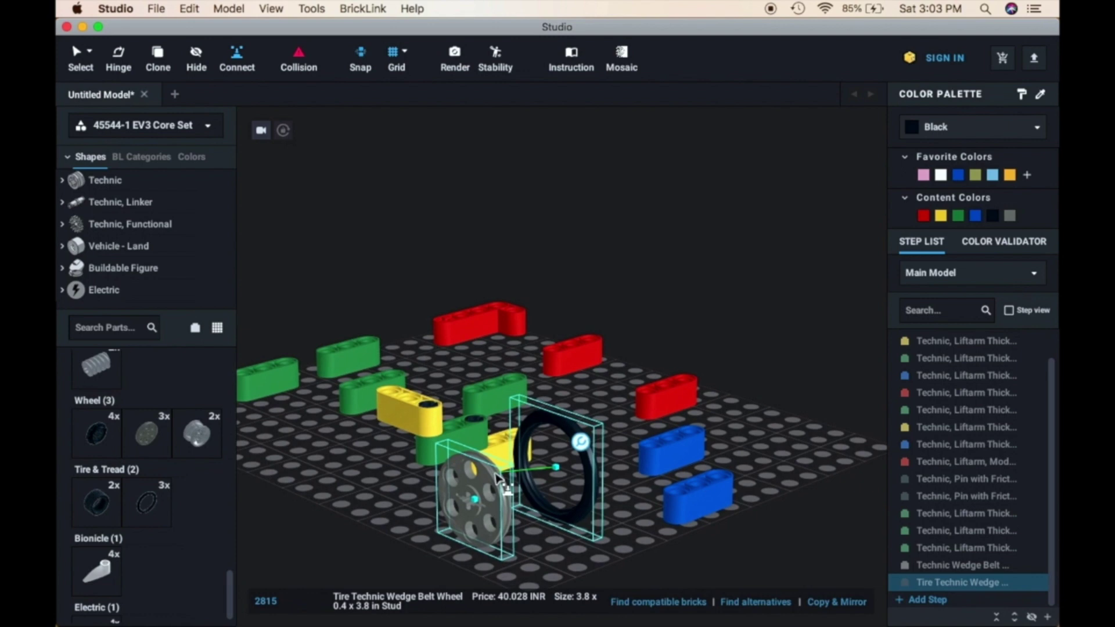
middle_click_drag(490, 445, 456, 385)
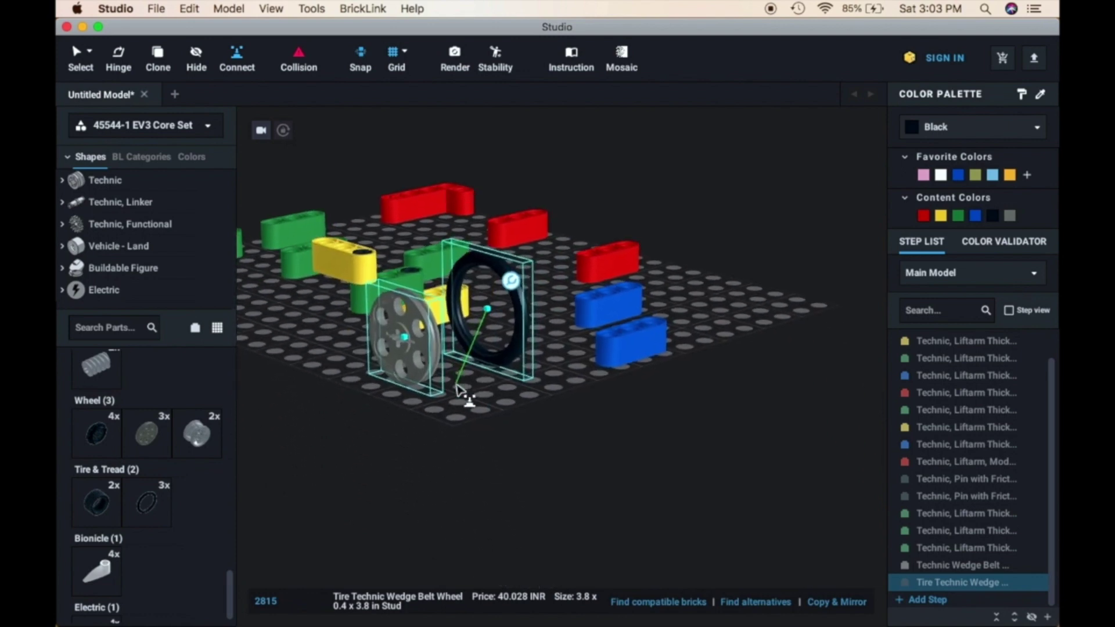
scroll(458, 384, "up", 1)
left_click(570, 374)
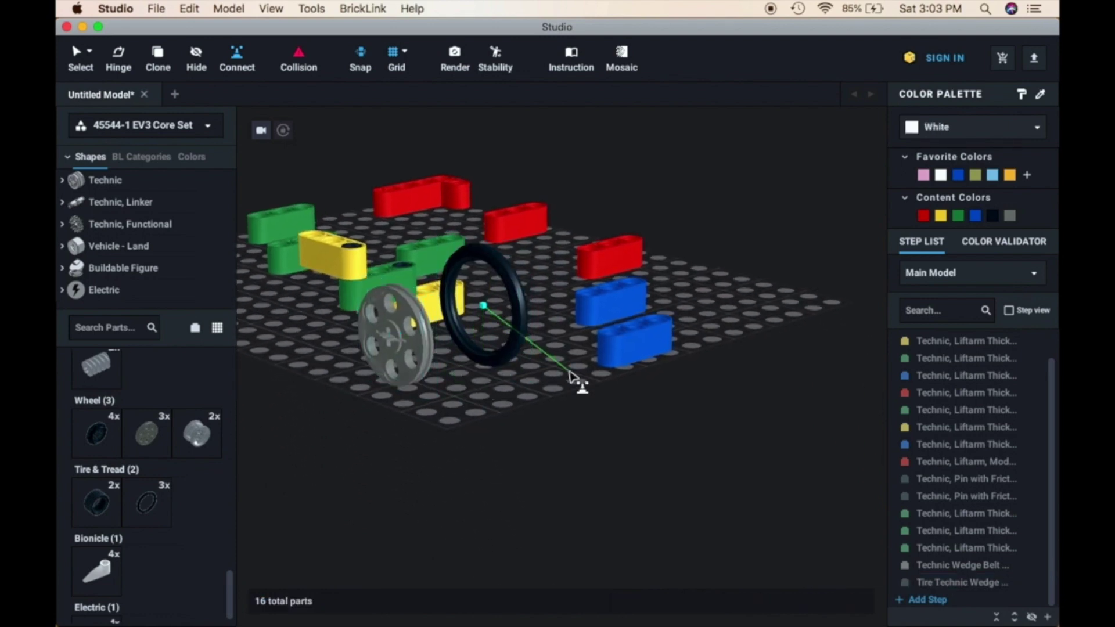
key("Escape")
Step: Connect the black tire's center point to the center of the gray wedge belt wheel with the Connect tool
left_click(238, 58)
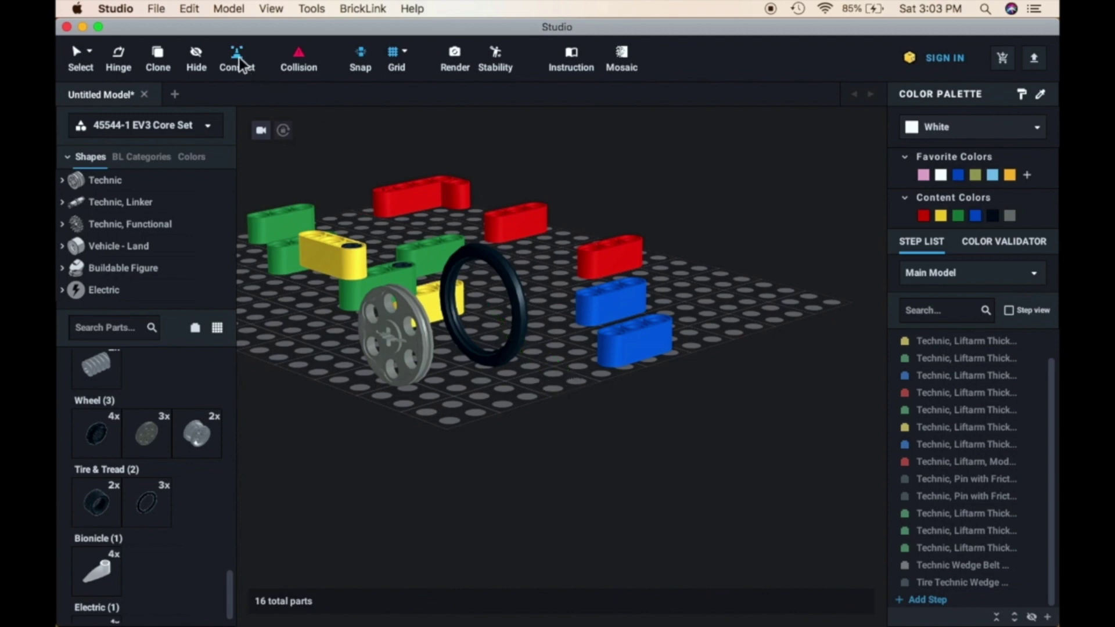
left_click(520, 332)
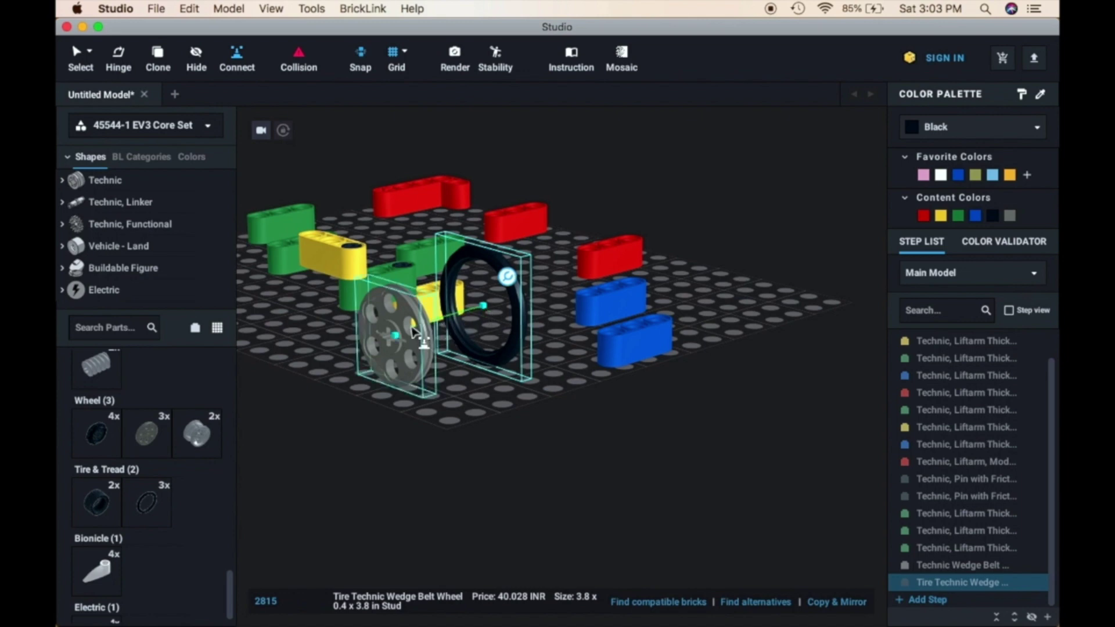
right_click_drag(411, 327, 408, 327)
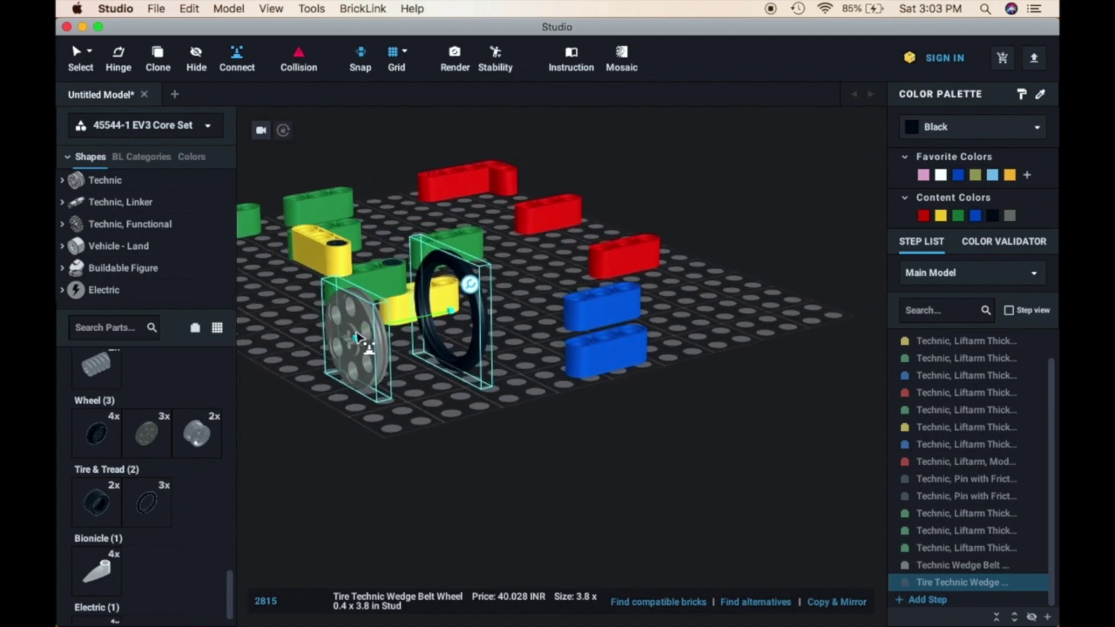
right_click_drag(358, 348, 391, 350)
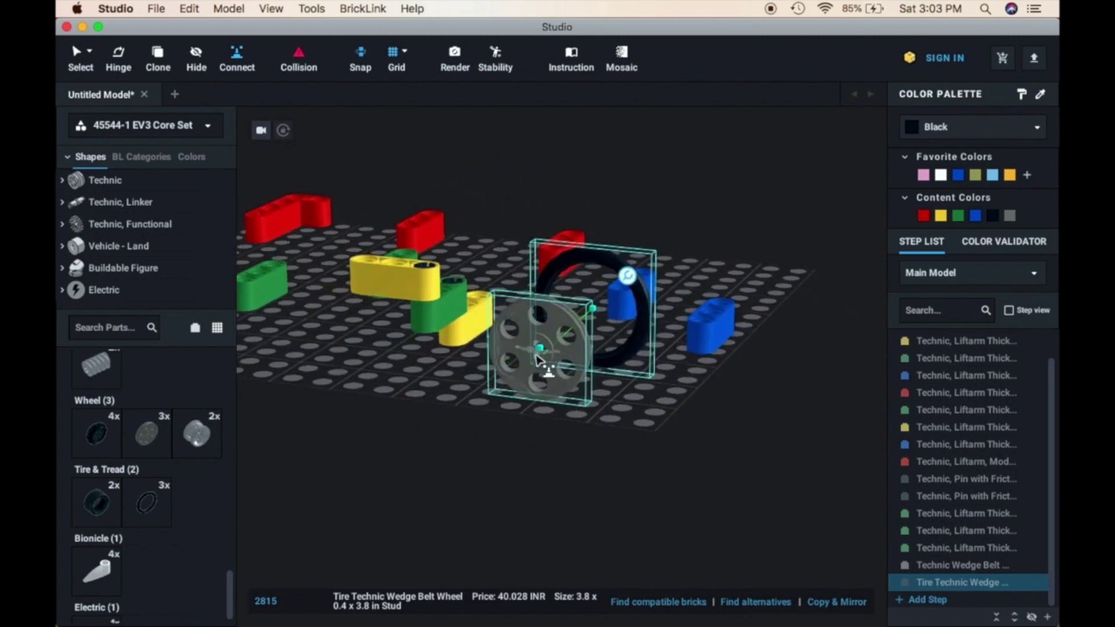
right_click_drag(542, 368, 527, 373)
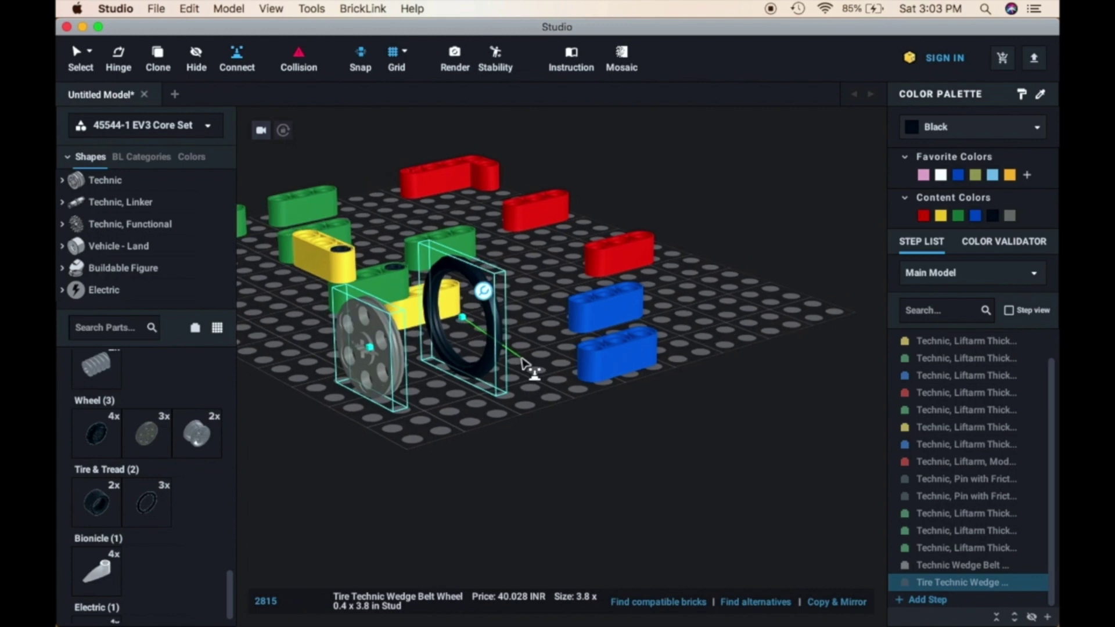
left_click(371, 349)
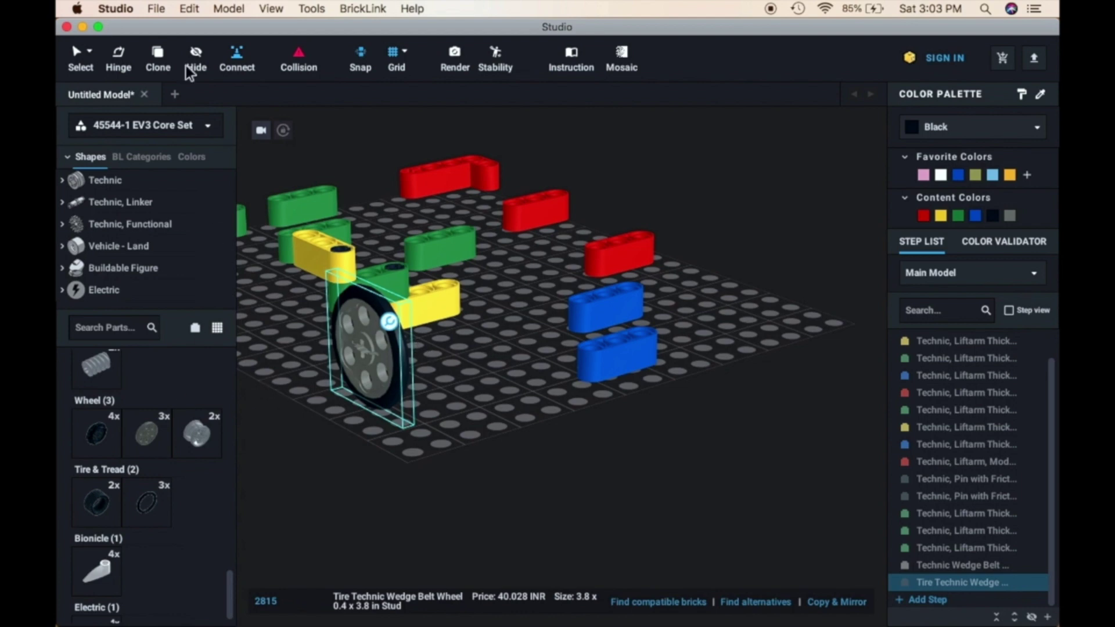
Step: Add a Light Bluish Gray Technic Liftarm Thick 1 x 5 from the EV3 Core Set at the right edge of the baseplate
scroll(130, 375, "up", 10)
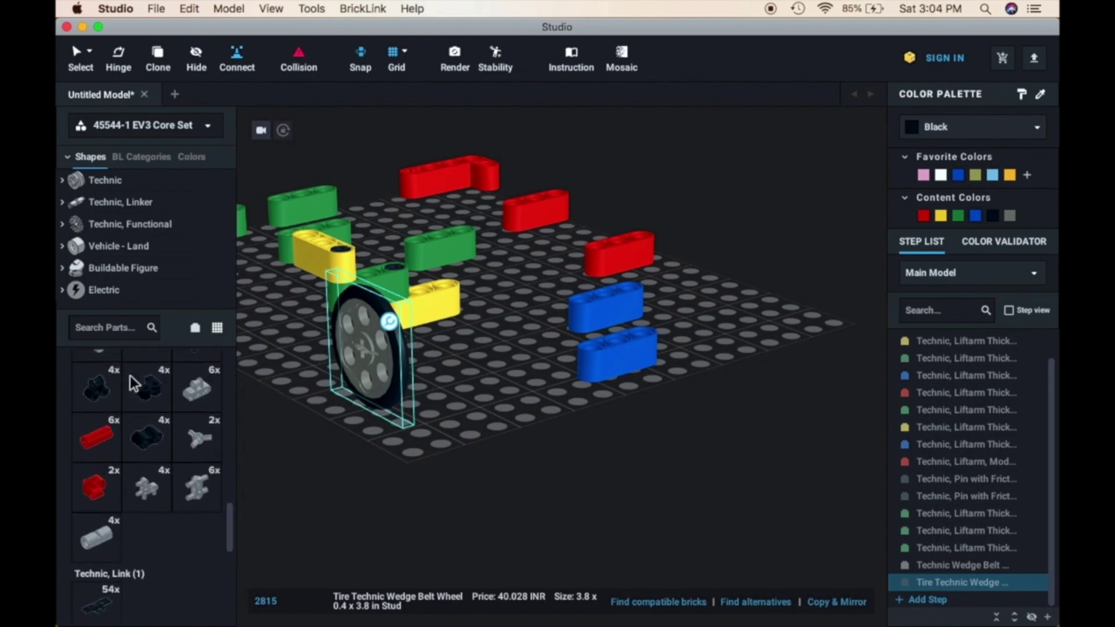
scroll(130, 375, "up", 10)
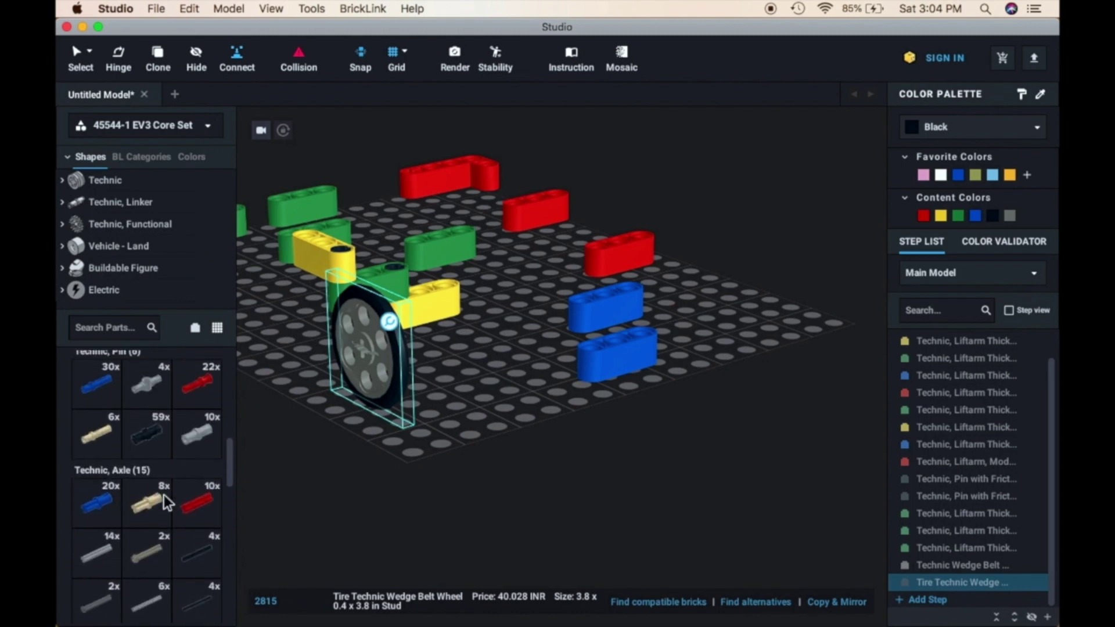
scroll(164, 495, "down", 5)
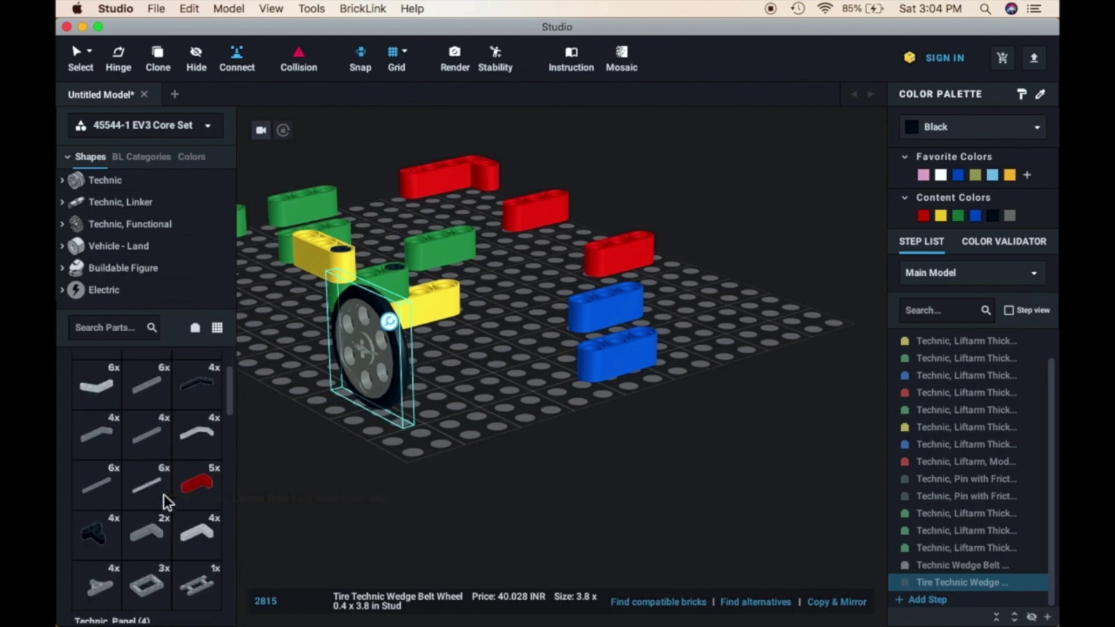
scroll(164, 495, "down", 5)
scroll(164, 495, "up", 6)
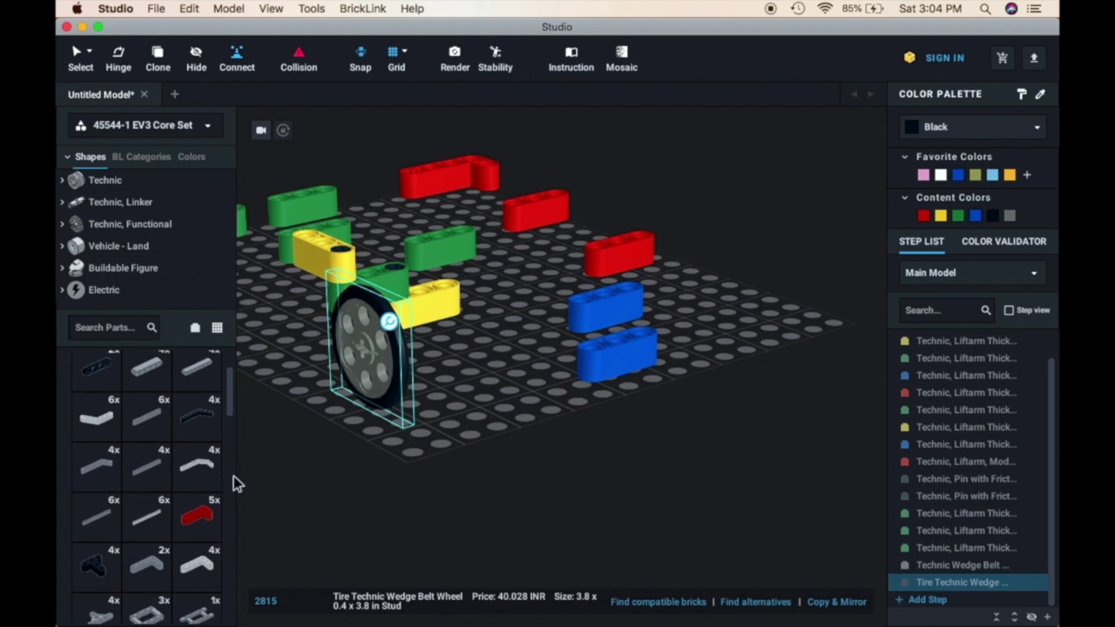
left_click_drag(151, 370, 807, 290)
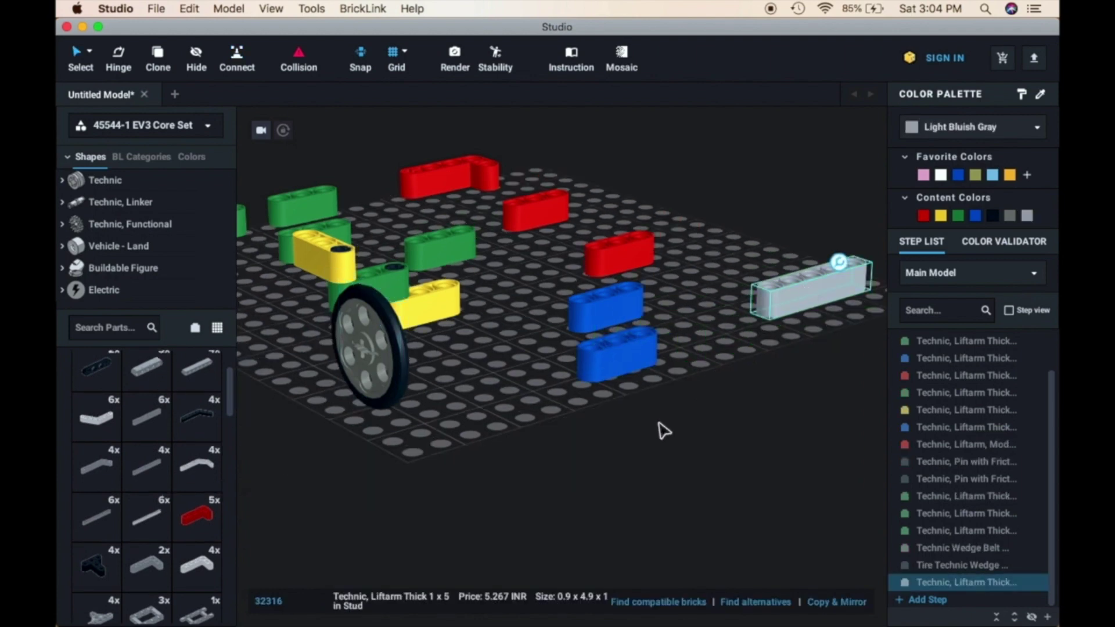
Step: Place a copy of the green liftarm's black friction-ridge pin upright in the right end hole of the front blue liftarm
right_click_drag(661, 429, 589, 443)
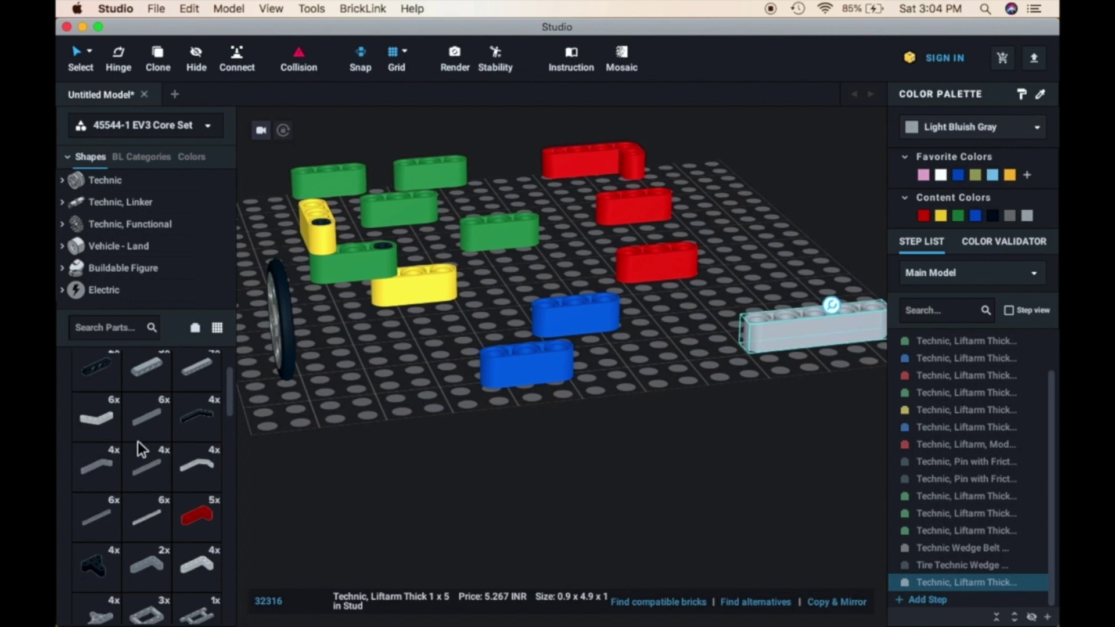
scroll(137, 441, "up", 3)
scroll(138, 442, "down", 6)
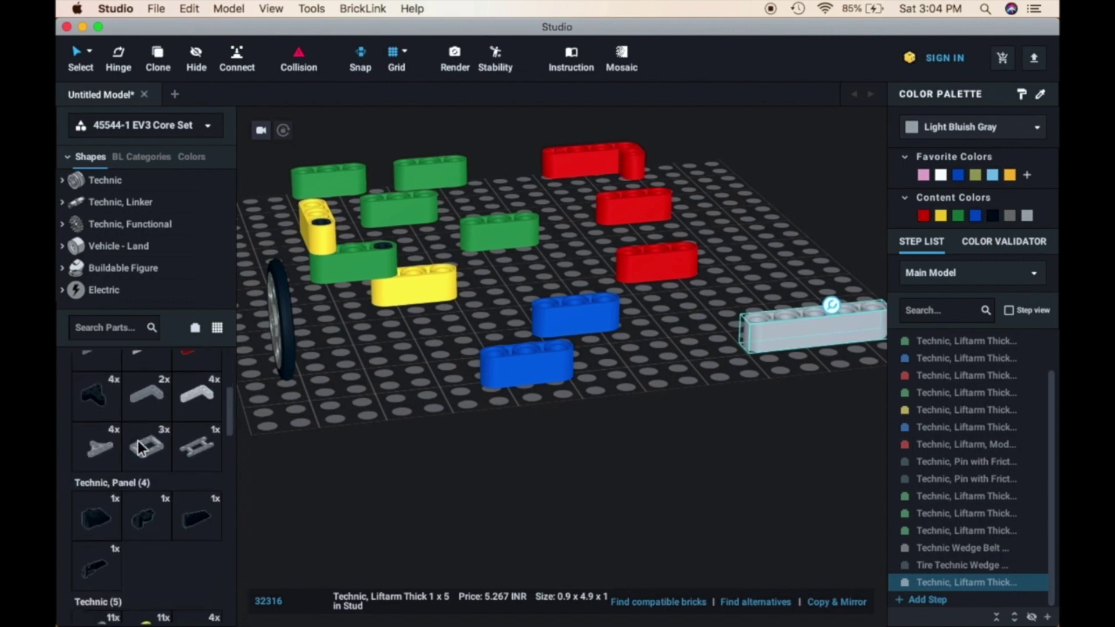
left_click(388, 251)
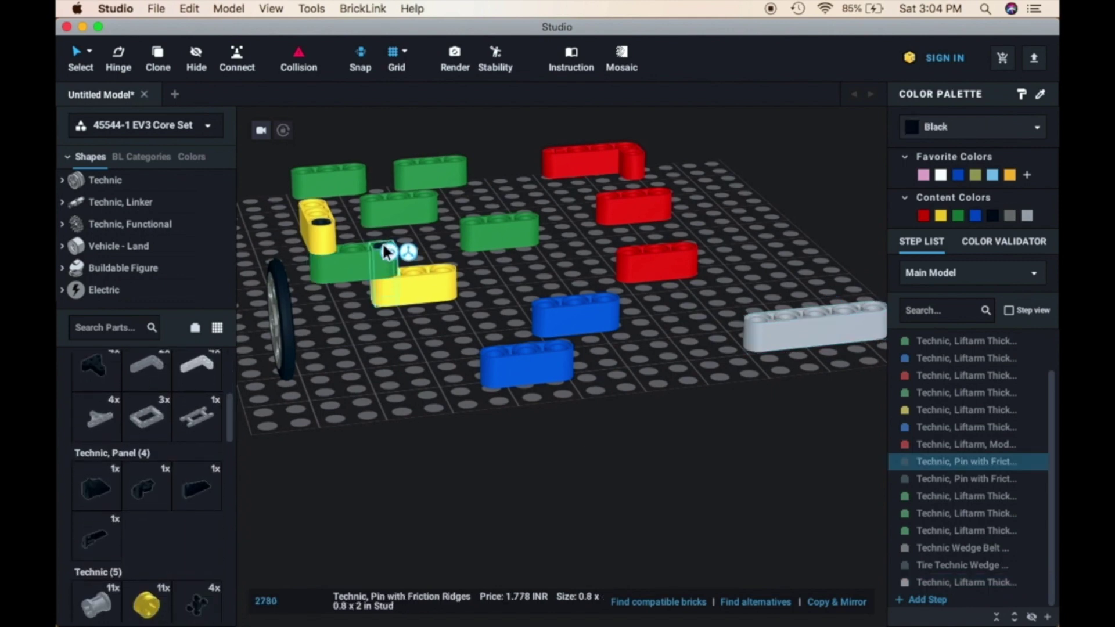
left_click_drag(388, 251, 505, 357)
mouse_move(571, 332)
left_mouse_down()
mouse_move(715, 296)
mouse_move(575, 321)
mouse_move(568, 340)
left_mouse_up()
right_click_drag(604, 390, 601, 397)
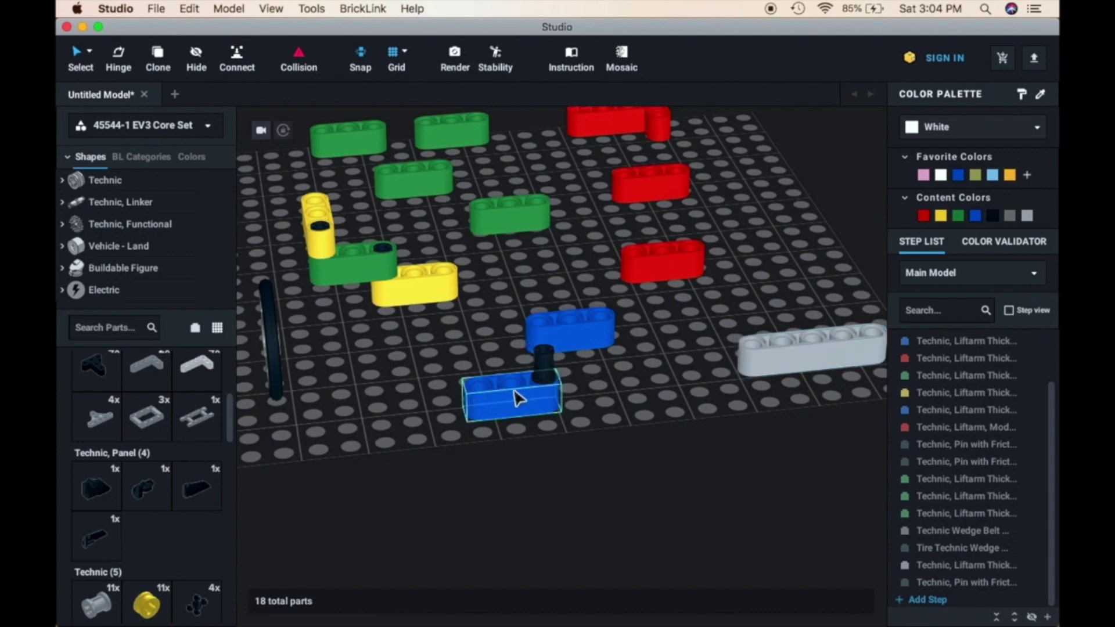
Step: With the Connect tool, pick the bottom connection point in the gray 1 x 5 liftarm's left end hole
left_click(239, 58)
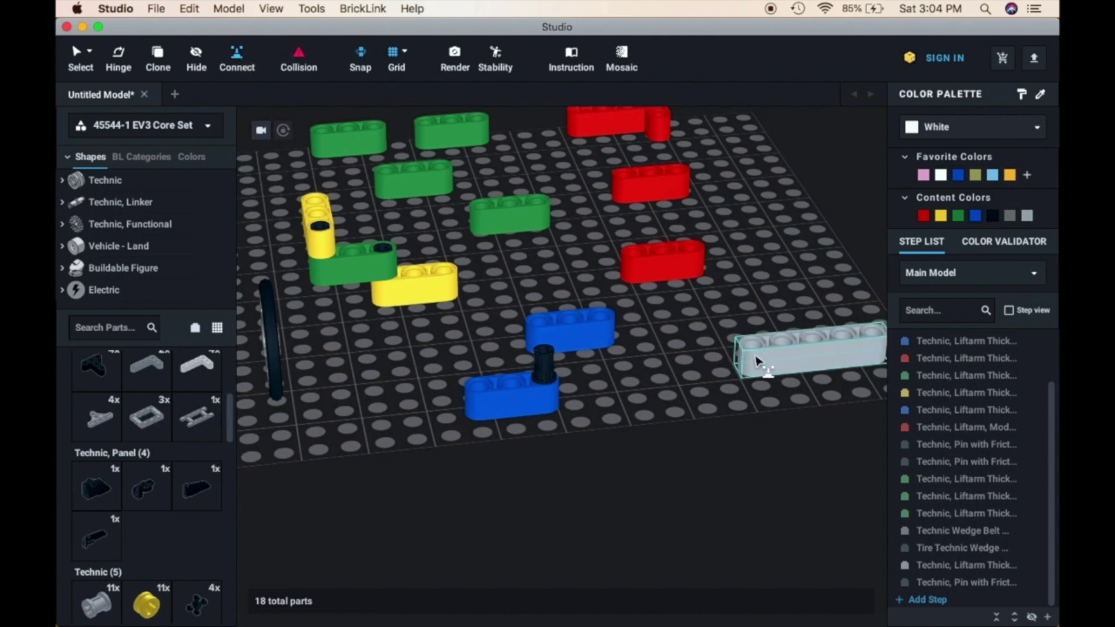
left_click(757, 363)
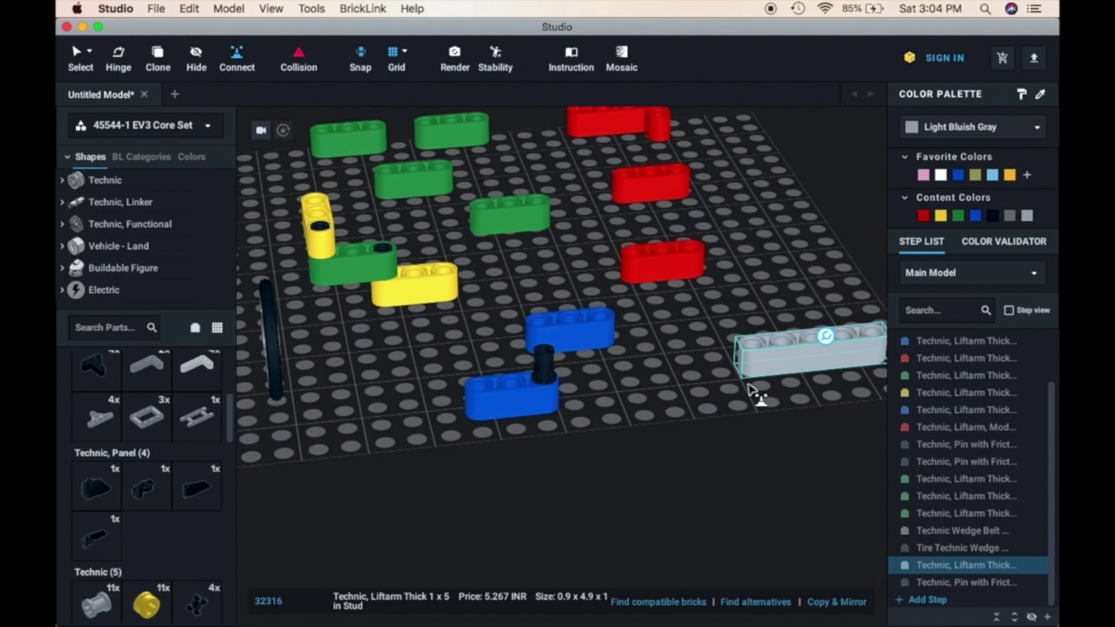
scroll(749, 390, "up", 5)
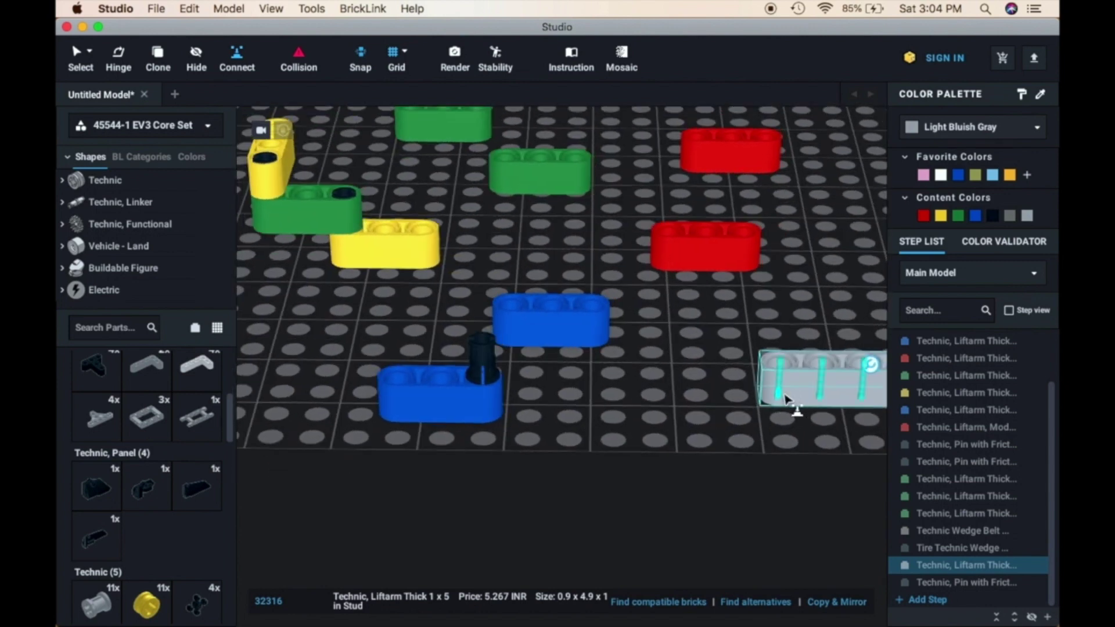
mouse_move(778, 397)
right_mouse_down()
mouse_move(778, 372)
mouse_move(781, 391)
right_mouse_up()
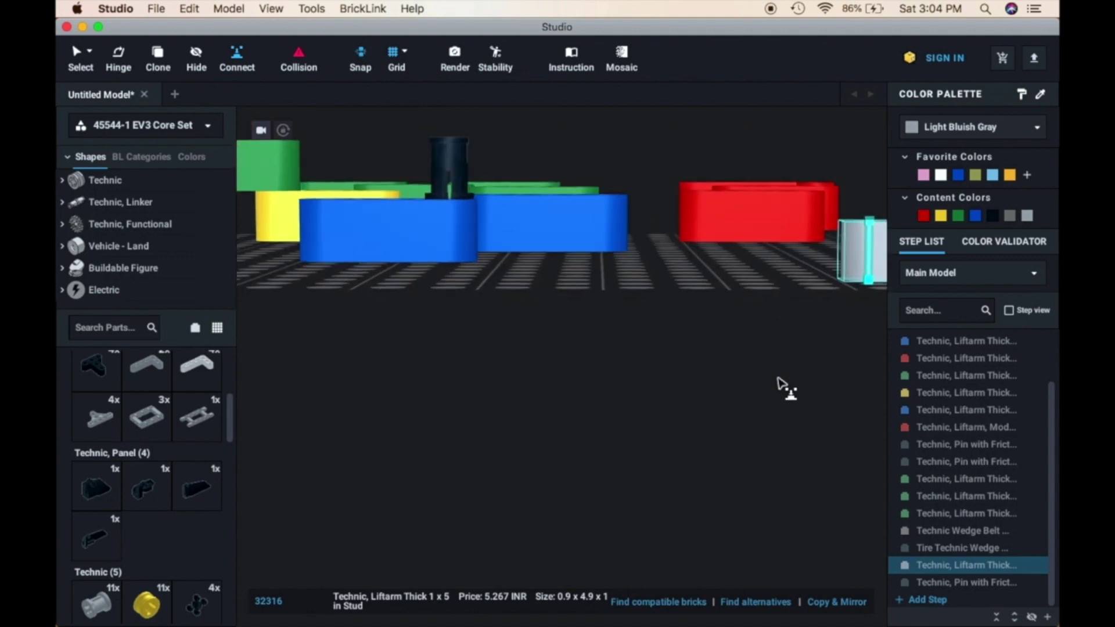
right_click_drag(755, 299, 752, 314)
middle_click_drag(752, 313, 555, 277)
scroll(557, 278, "up", 3)
scroll(555, 272, "up", 1)
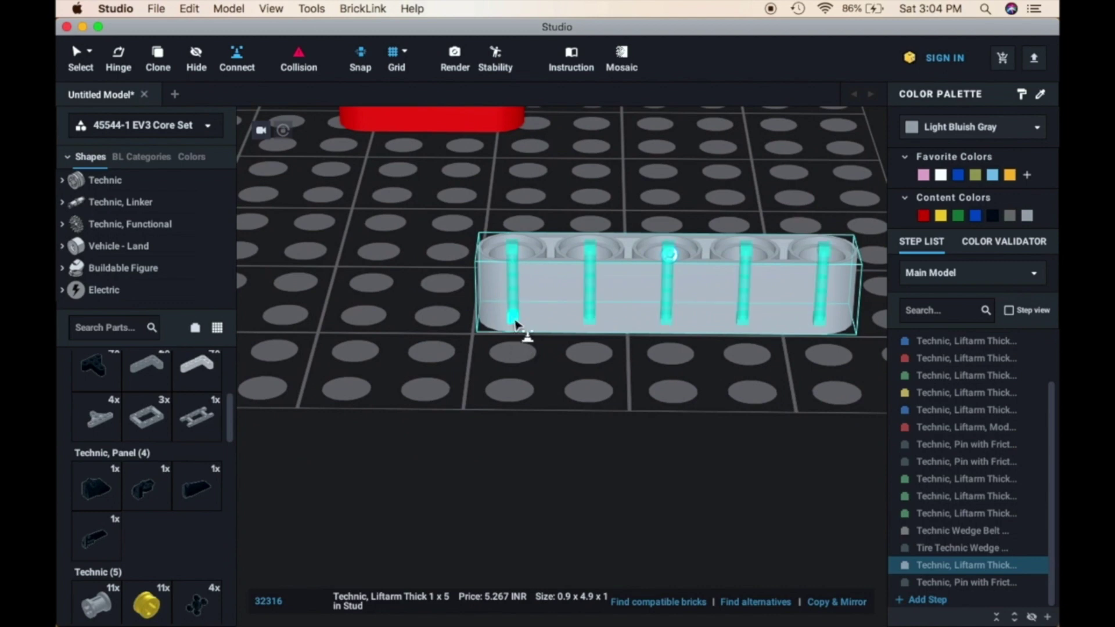
left_click(515, 320)
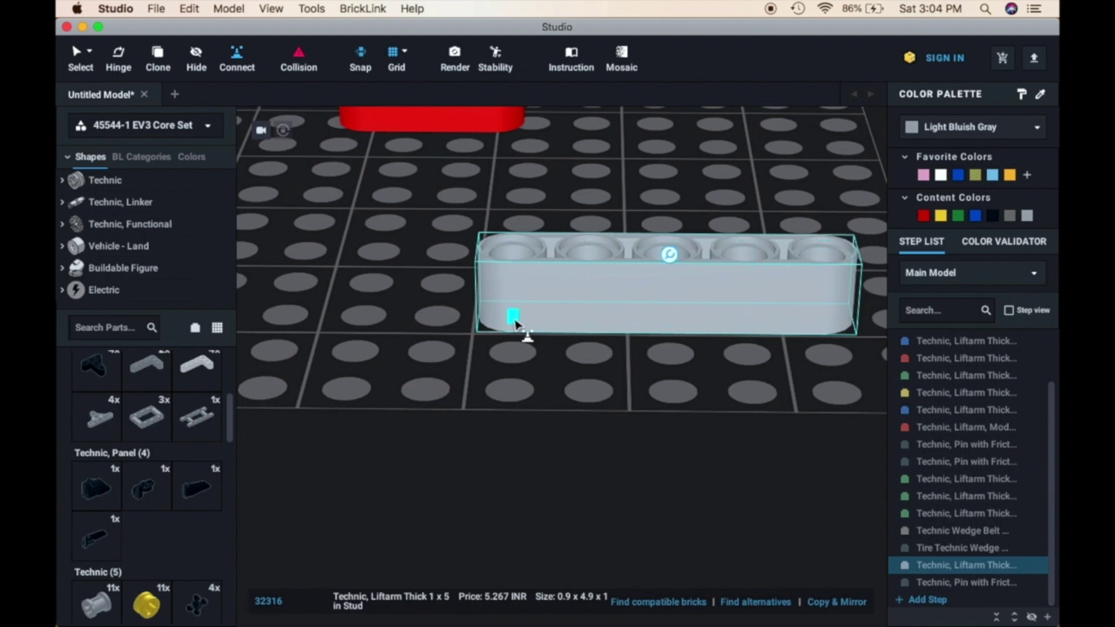
Step: Connect the picked liftarm point to the top of the black pin in the front blue liftarm, and undo that connection
left_click_drag(515, 322, 493, 233)
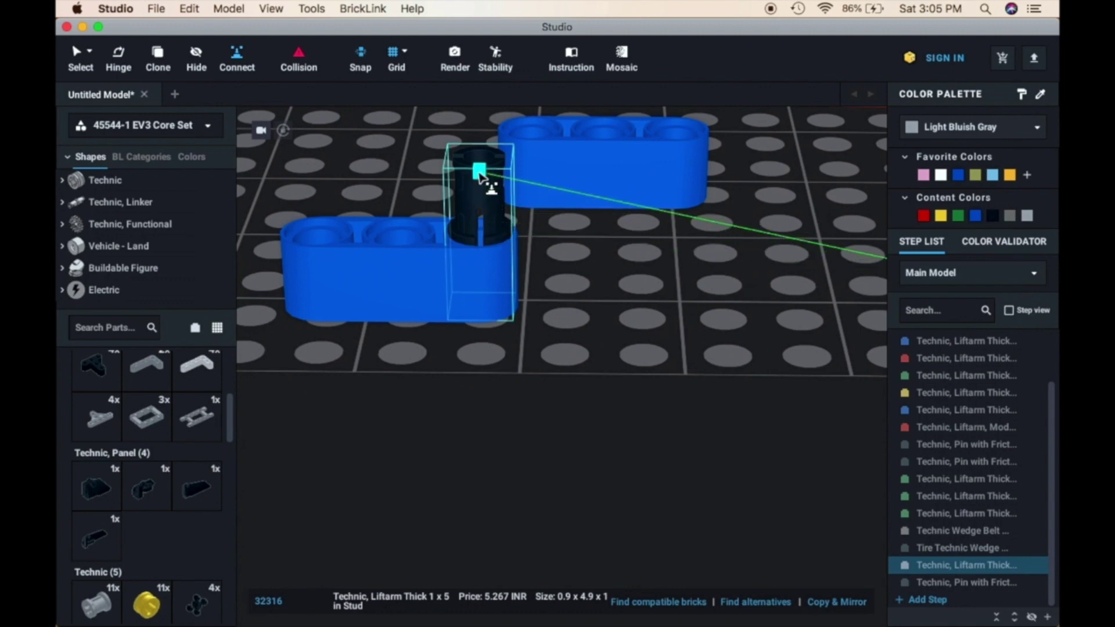
scroll(490, 182, "down", 3)
scroll(480, 176, "down", 2)
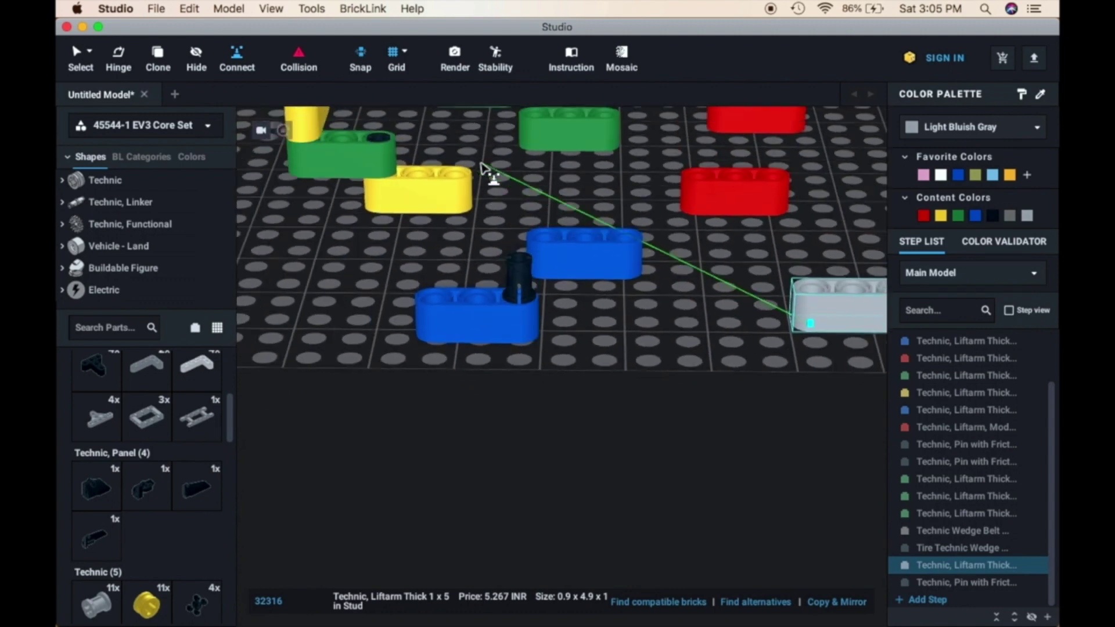
scroll(488, 197, "down", 2)
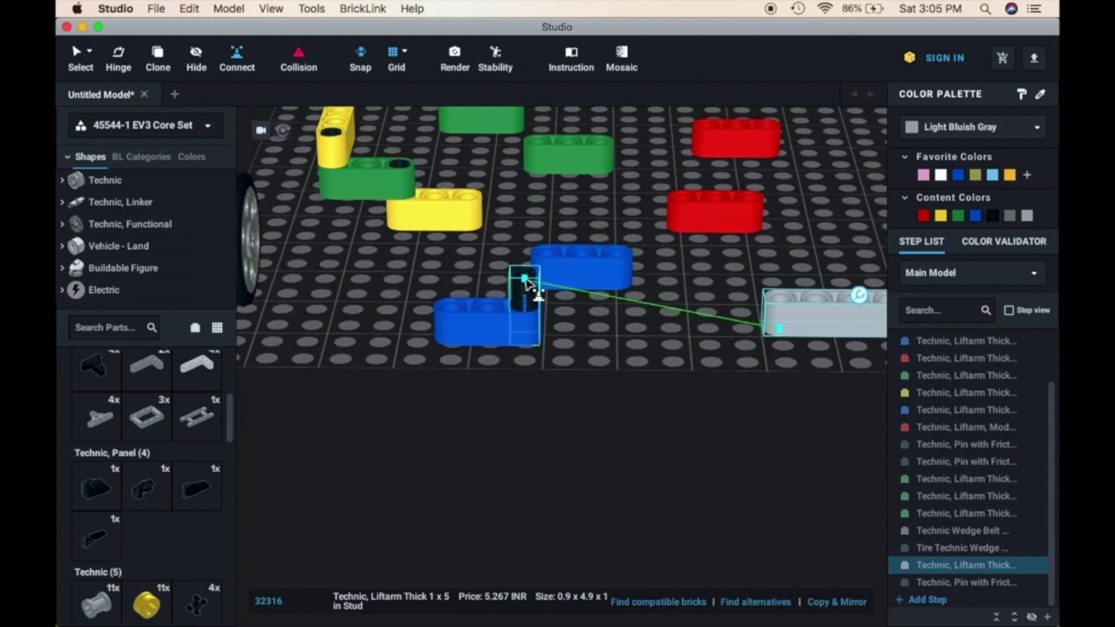
left_click(526, 282)
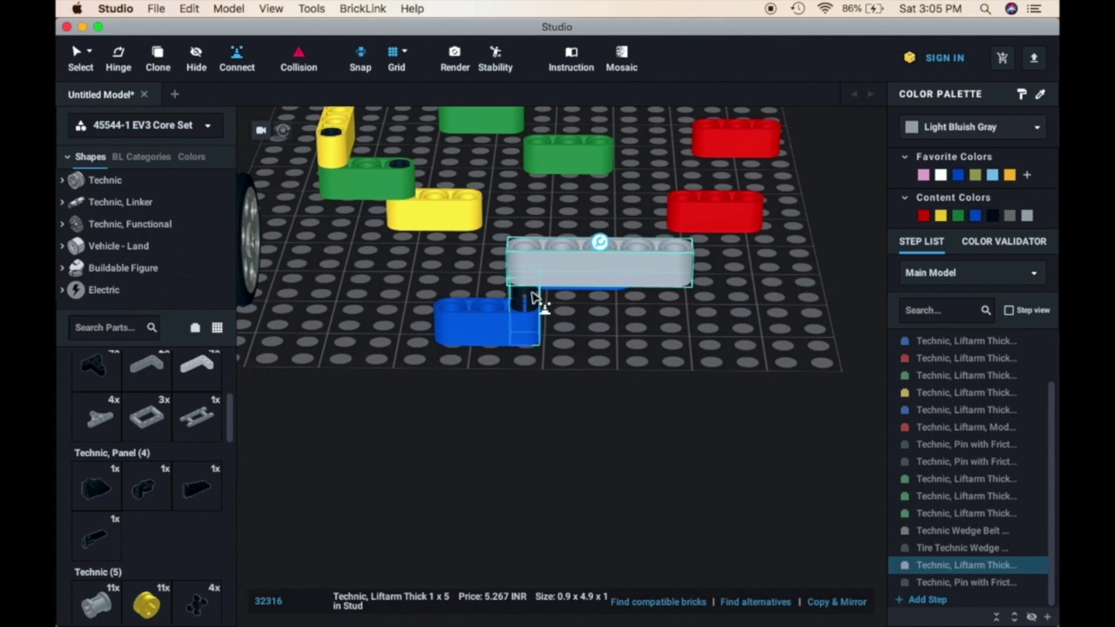
left_click(531, 347)
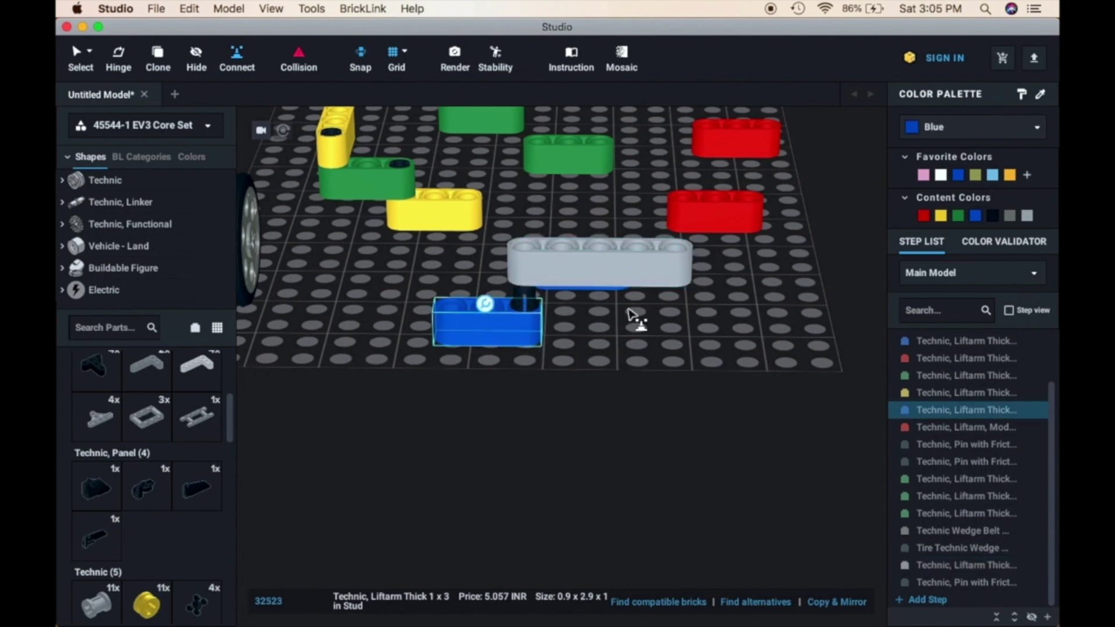
key("super+z")
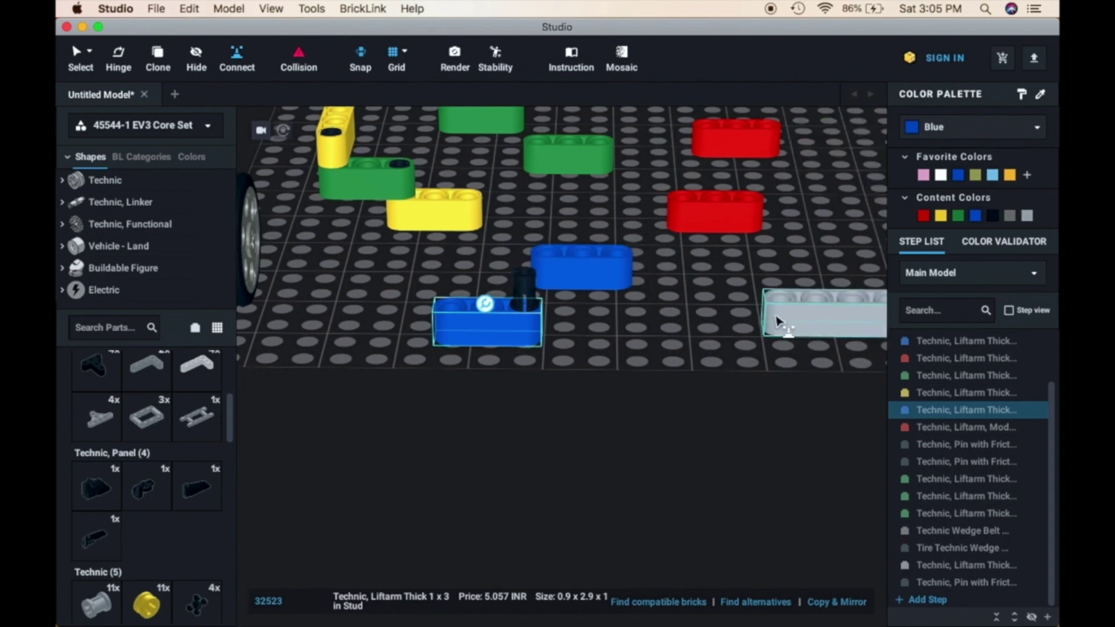
left_click(790, 320)
scroll(781, 321, "up", 5)
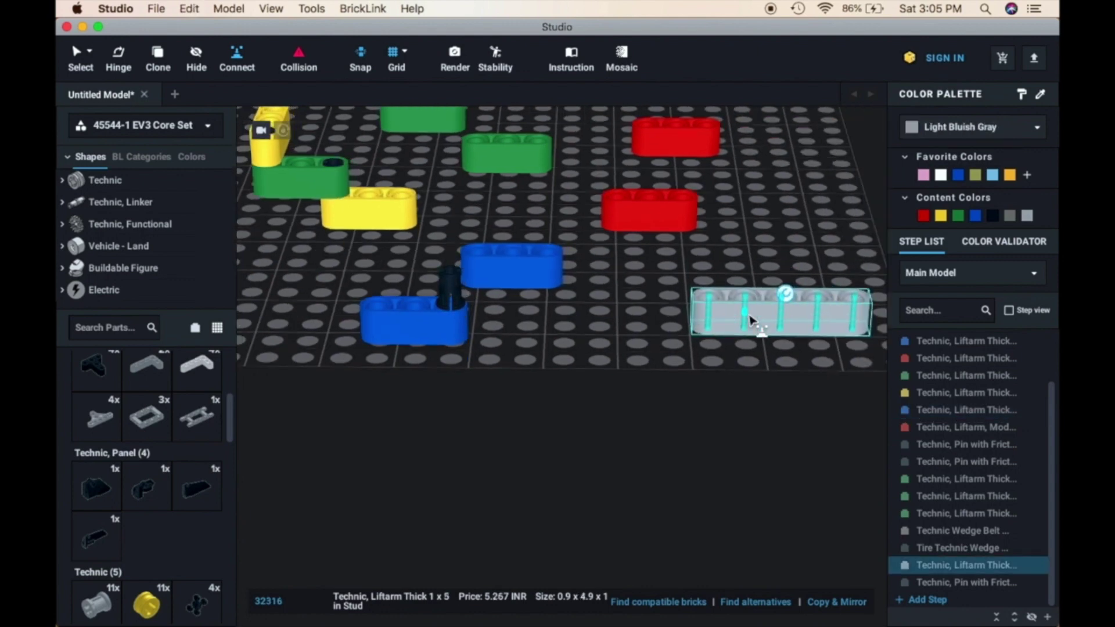
scroll(749, 317, "up", 3)
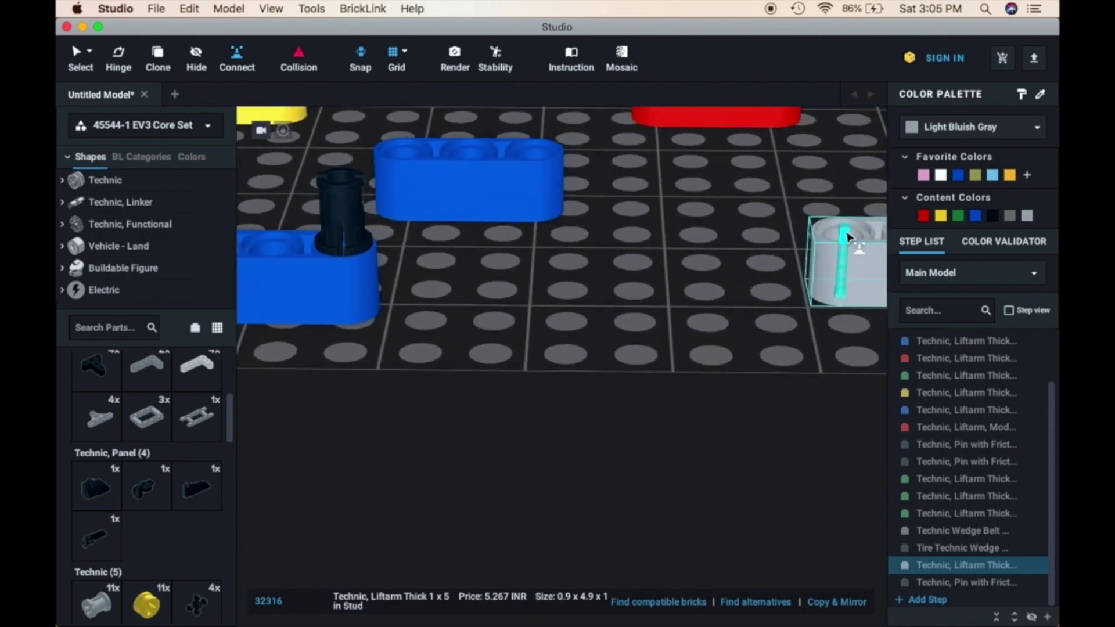
scroll(848, 236, "up", 2)
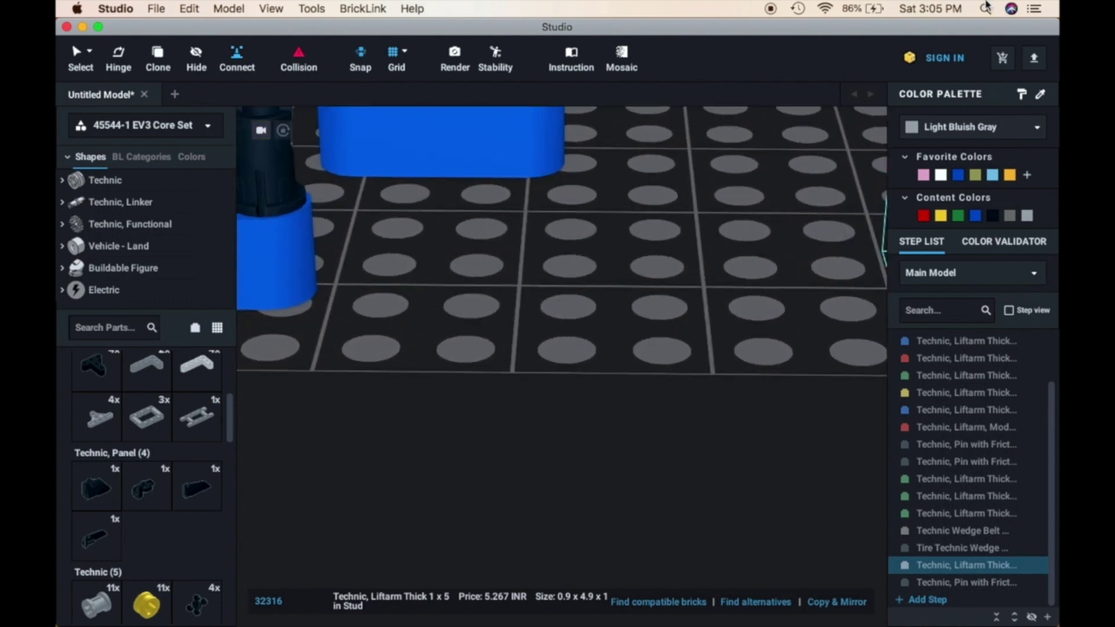
key("super+space")
middle_click_drag(781, 239, 709, 237)
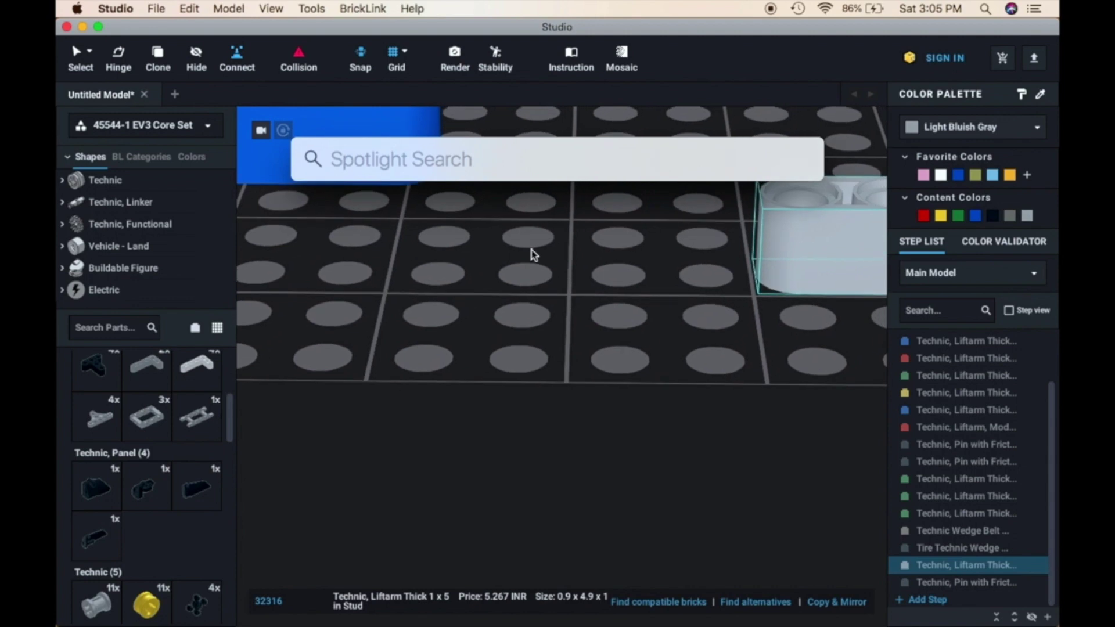
left_click(517, 257)
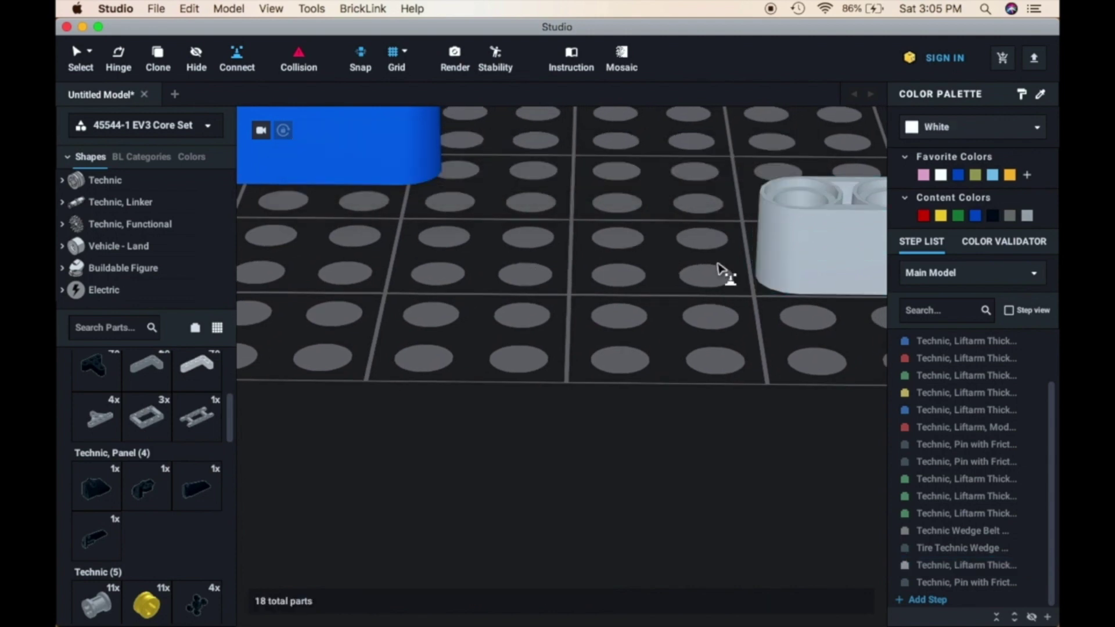
Step: Try to connect the top point of the gray liftarm's left end hole to the black pin
middle_click_drag(720, 270, 617, 282)
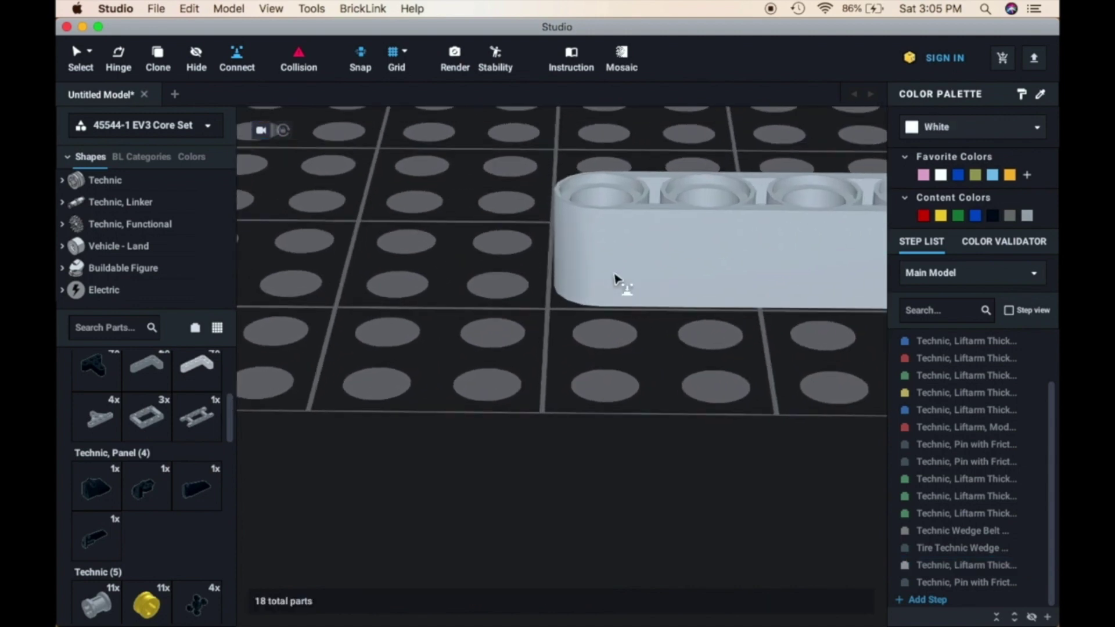
scroll(604, 280, "down", 1)
left_click(587, 281)
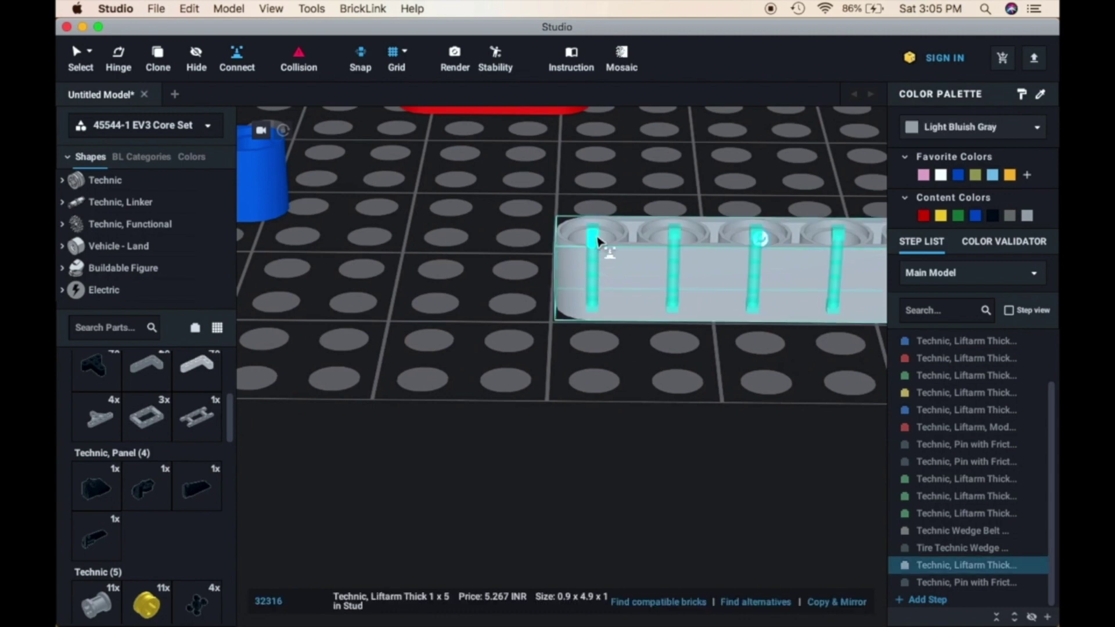
scroll(593, 238, "down", 5)
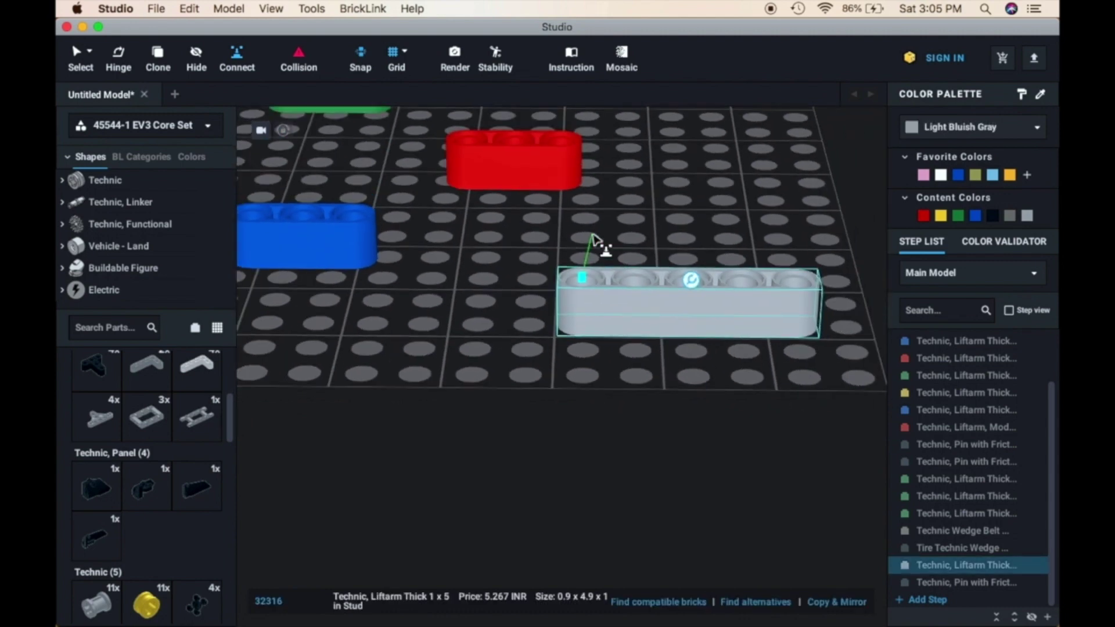
scroll(592, 235, "down", 5)
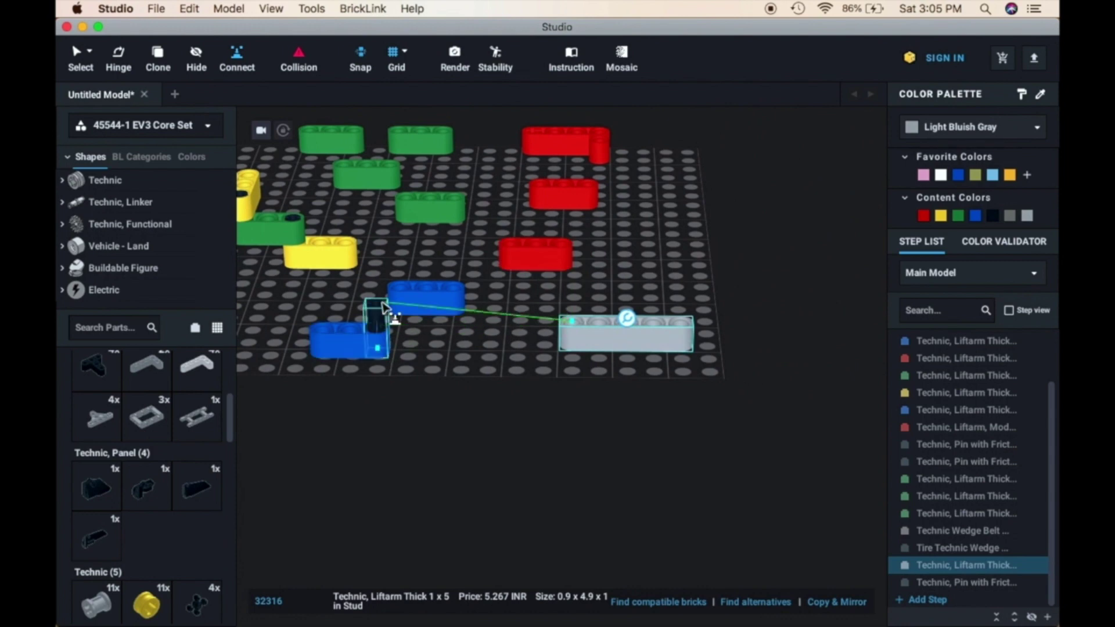
scroll(583, 348, "up", 3)
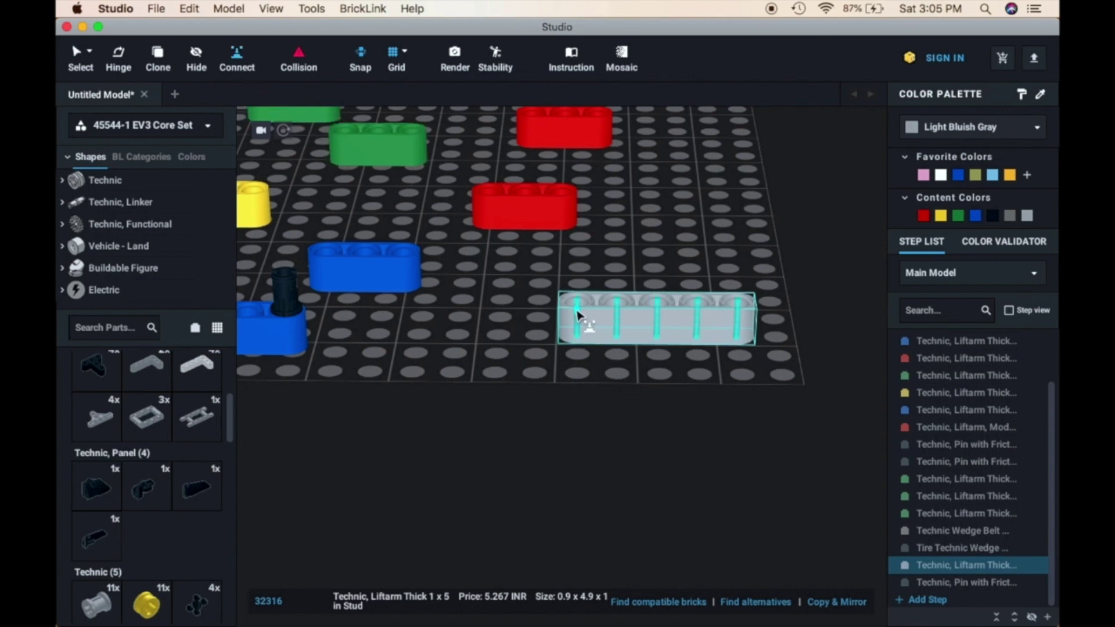
Step: Connect a point inside the gray liftarm's left end hole to the top of the black pin on the blue liftarm
left_click(576, 312)
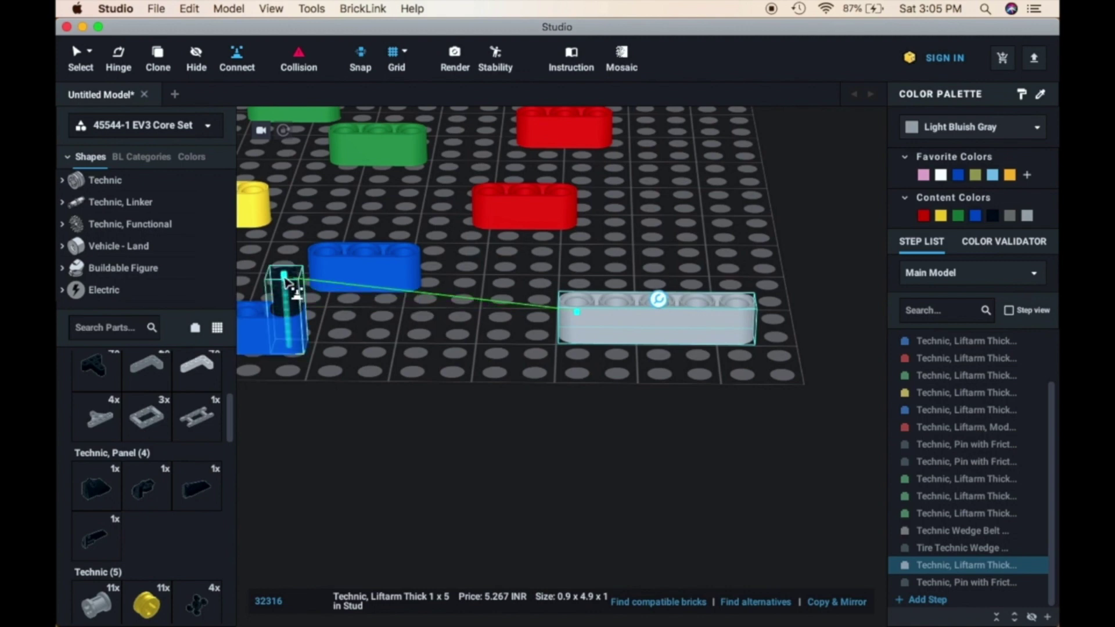
left_click(285, 282)
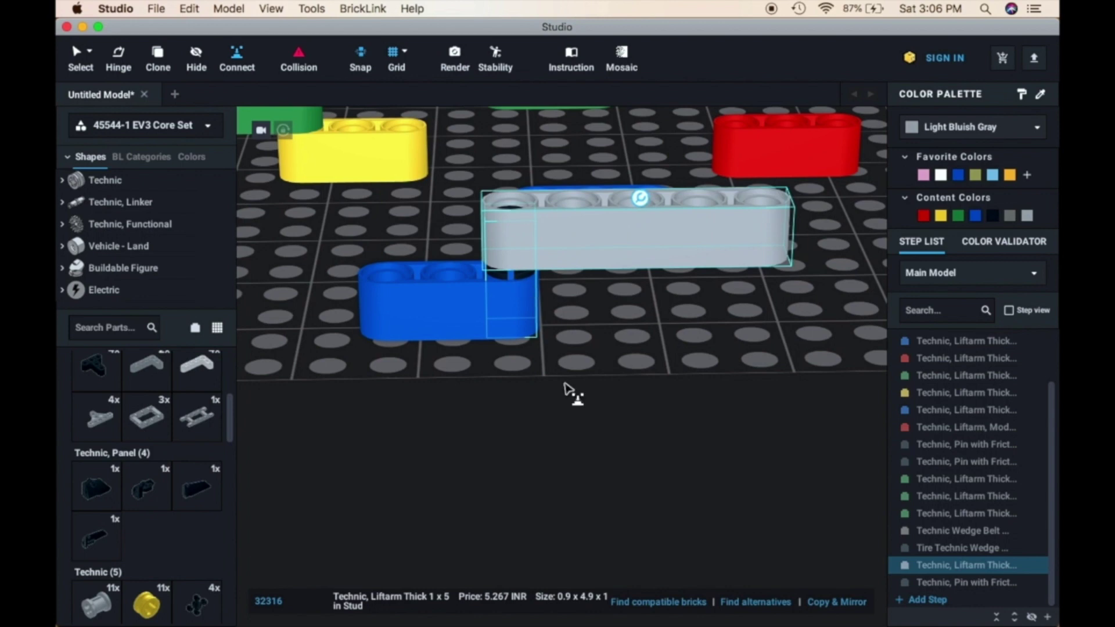
scroll(566, 388, "down", 3)
scroll(565, 385, "down", 5)
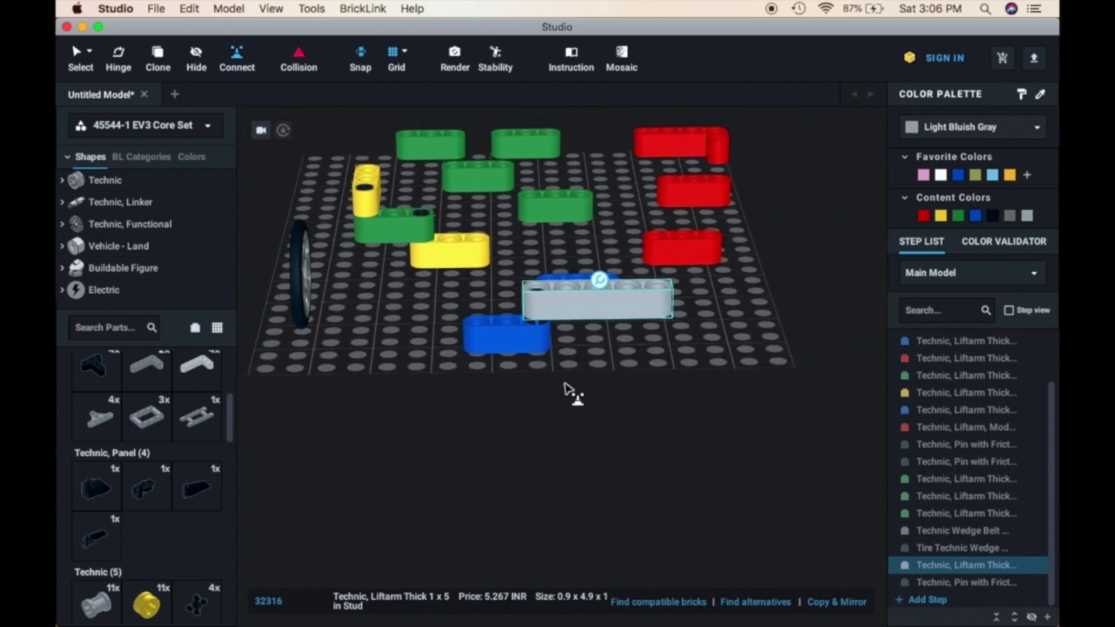
scroll(565, 388, "down", 3)
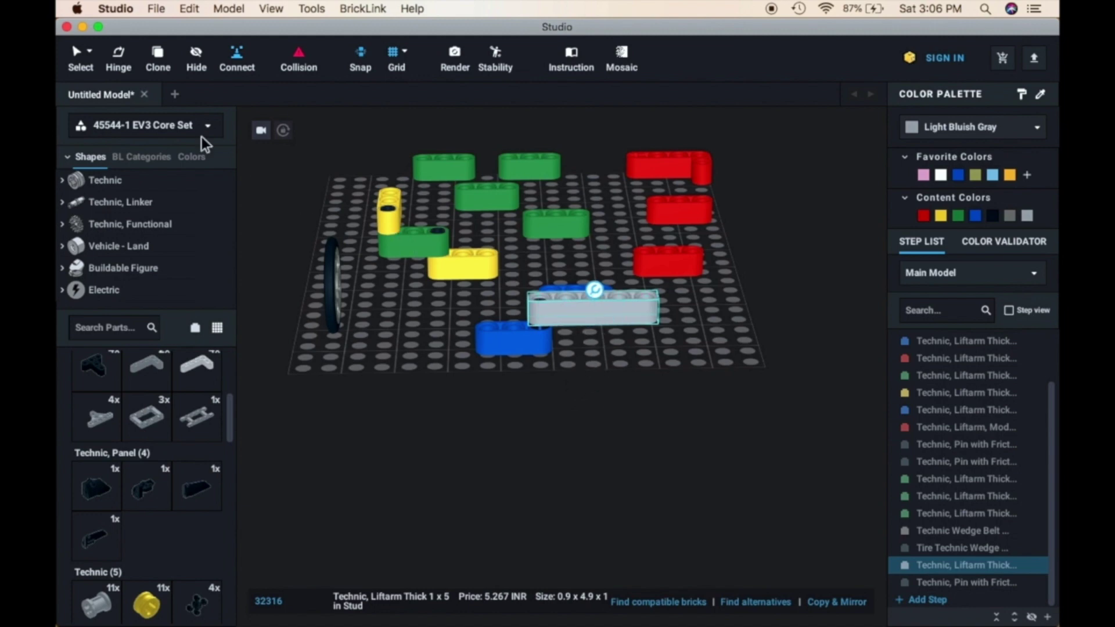
Step: With the Select tool, seat the gray 1 x 5 liftarm on the black pin in the front blue liftarm, and deselect it
left_click(76, 53)
mouse_move(561, 317)
left_mouse_down()
mouse_move(652, 315)
mouse_move(652, 325)
mouse_move(573, 315)
left_mouse_up()
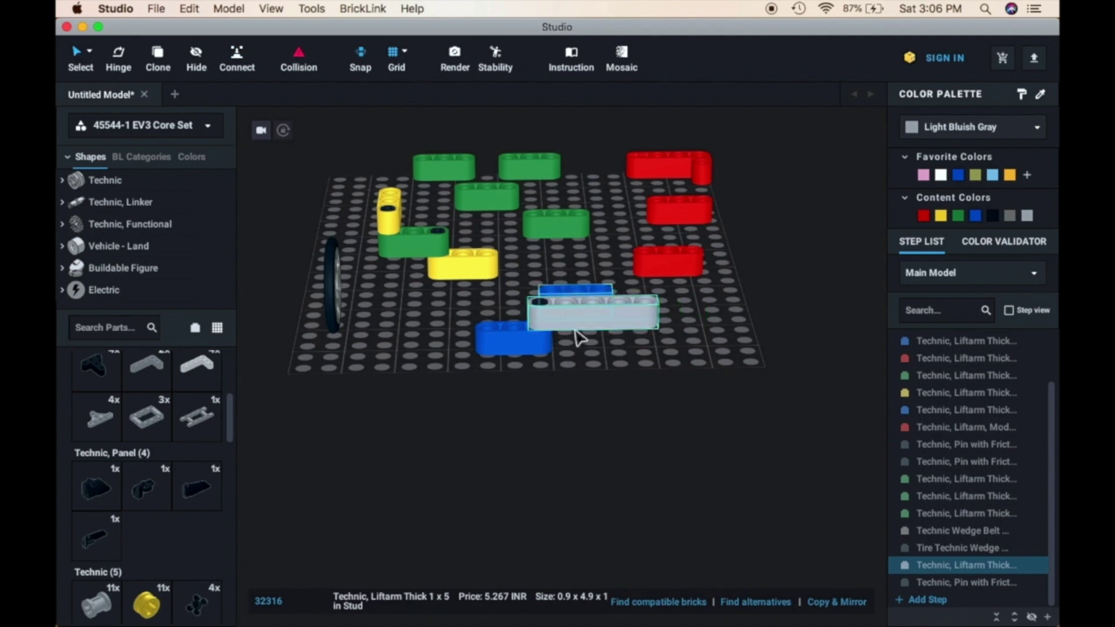
left_click(596, 389)
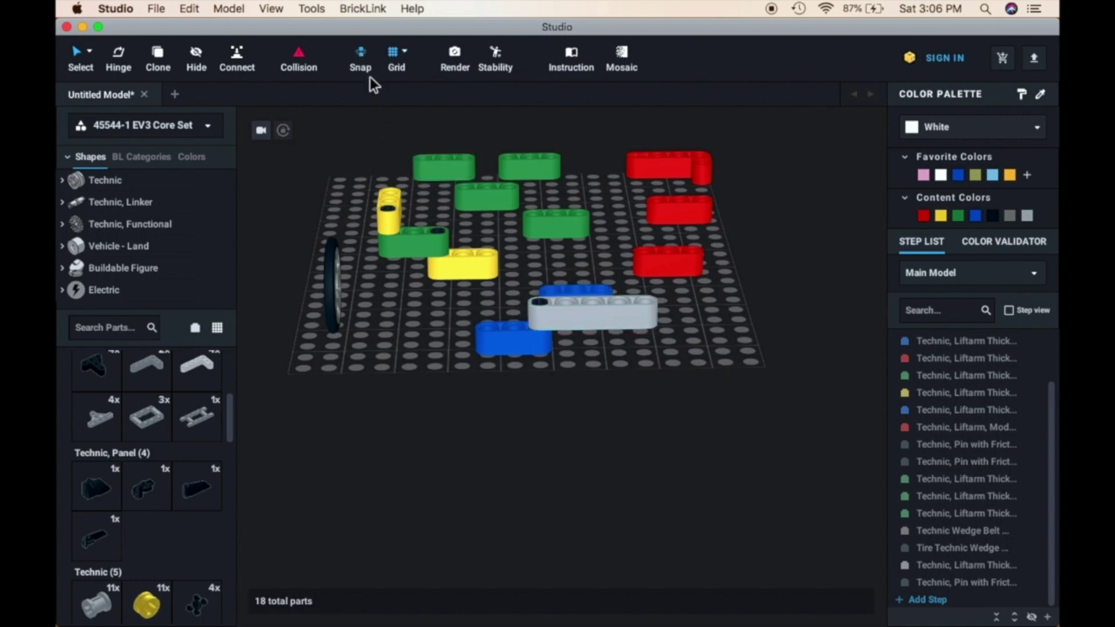
mouse_move(588, 311)
left_mouse_down()
mouse_move(650, 344)
mouse_move(704, 319)
mouse_move(714, 350)
mouse_move(606, 364)
mouse_move(623, 365)
mouse_move(637, 312)
mouse_move(669, 335)
mouse_move(604, 315)
left_mouse_up()
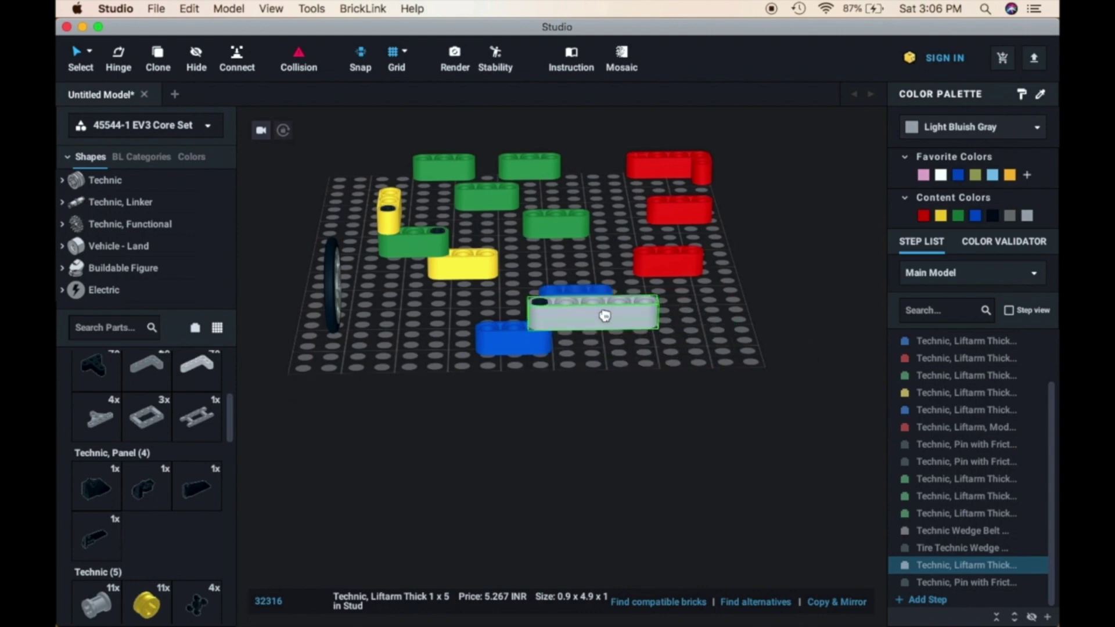
mouse_move(605, 315)
left_mouse_down()
mouse_move(650, 320)
mouse_move(591, 318)
left_mouse_up()
left_click(611, 390)
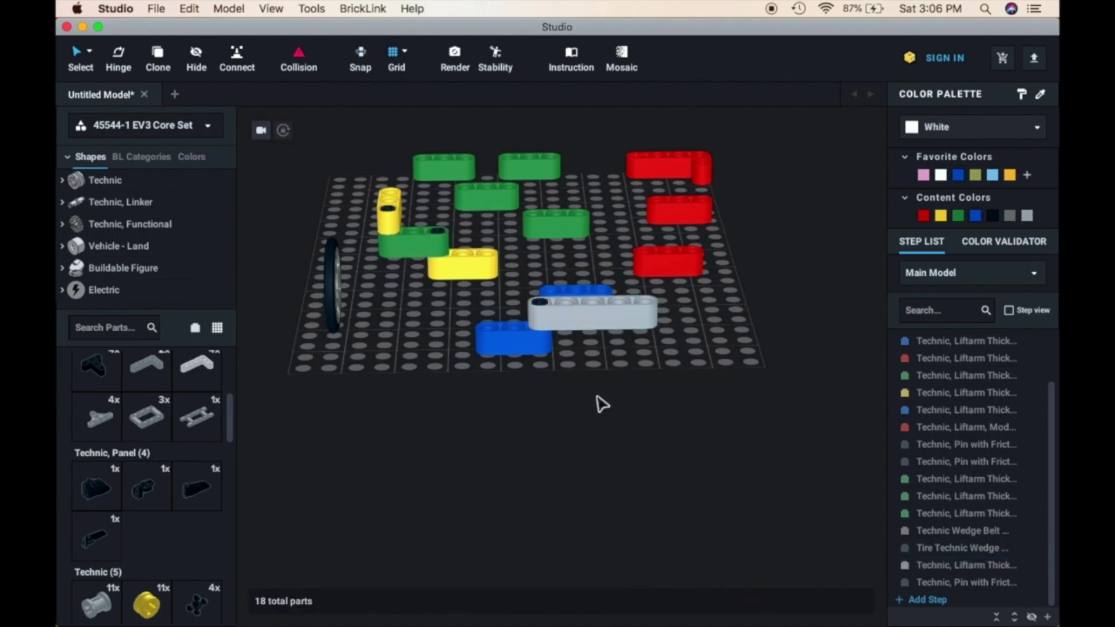
Step: With Snap off and Collision on, pull the gray liftarm off the black pin and try to move it back over the front blue liftarm
left_click_drag(581, 308, 566, 344)
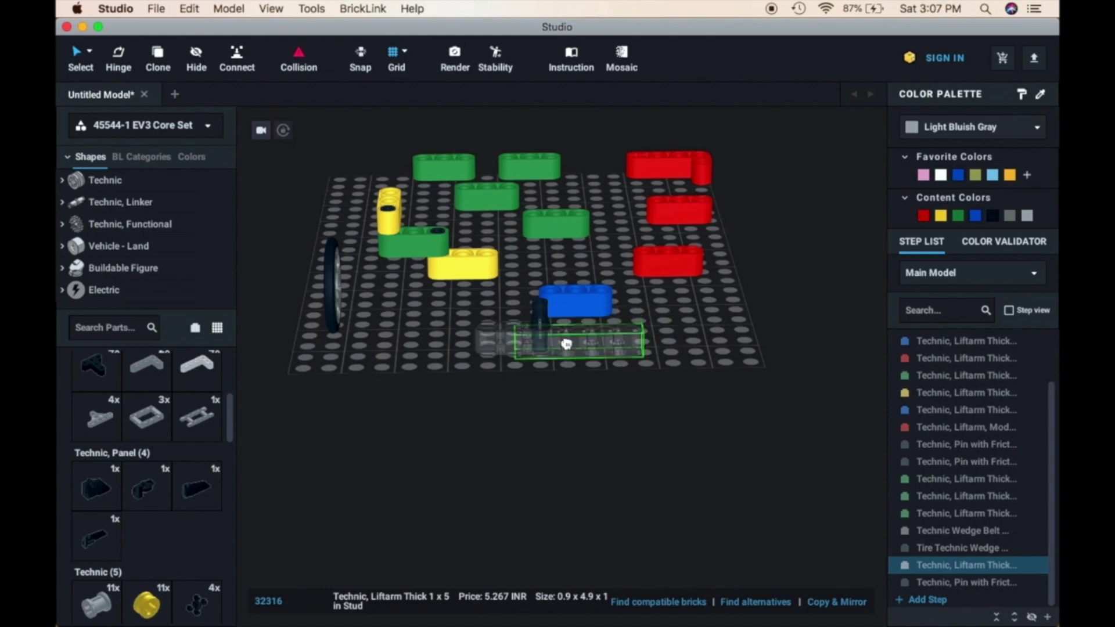
left_click_drag(566, 344, 620, 352)
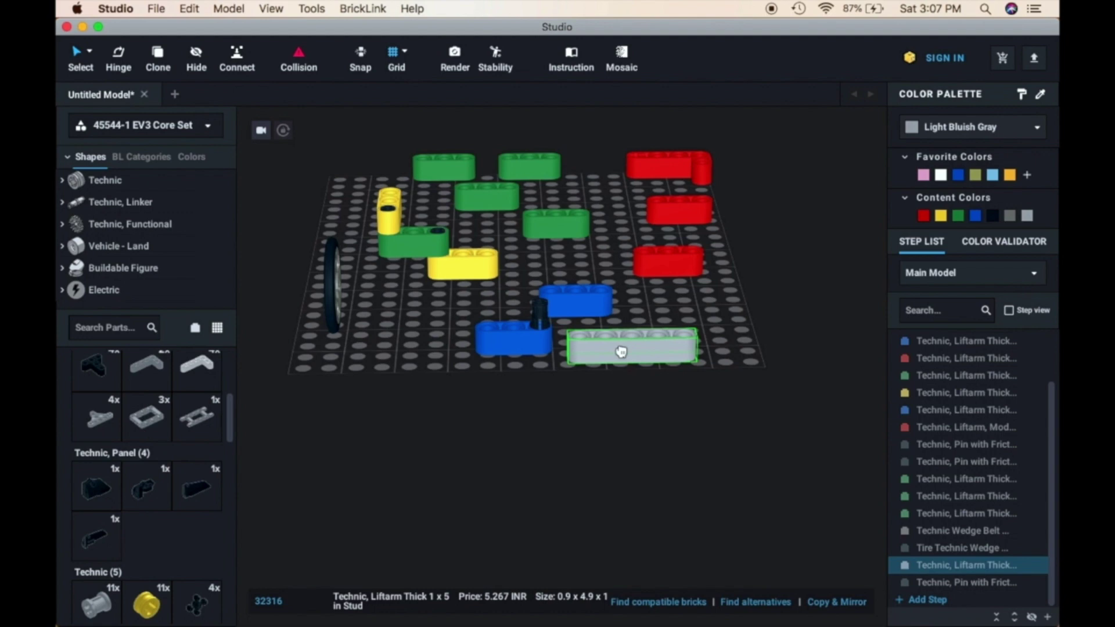
left_click_drag(620, 352, 547, 344)
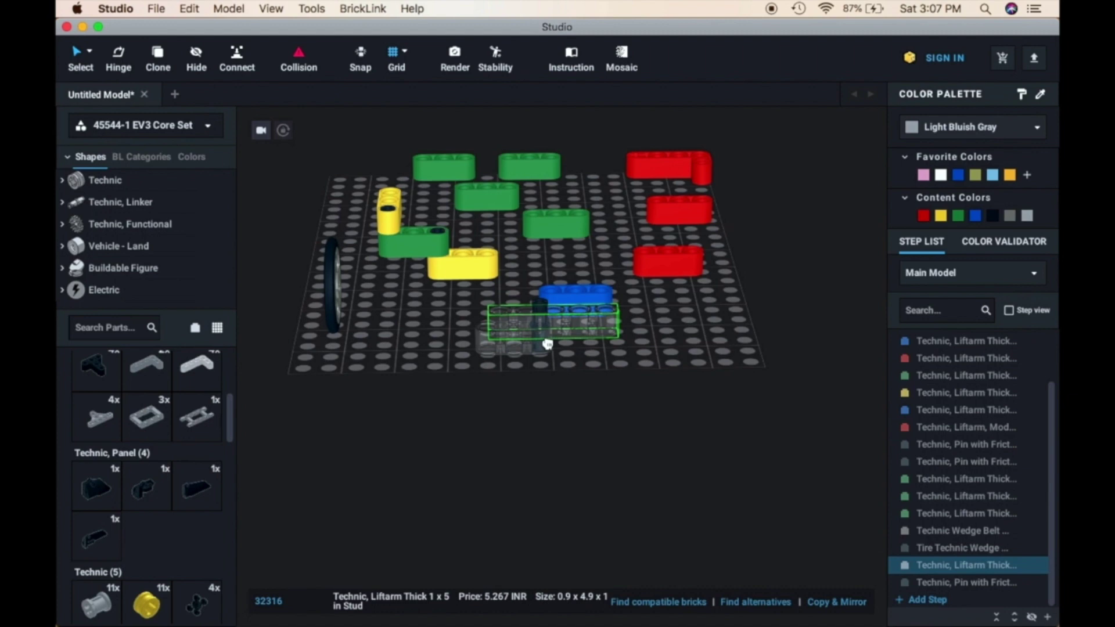
Step: With Snap and Collision off, move the gray liftarm into the front blue liftarm so they overlap, and move it clear again
scroll(547, 344, "up", 3)
left_click_drag(547, 343, 702, 323)
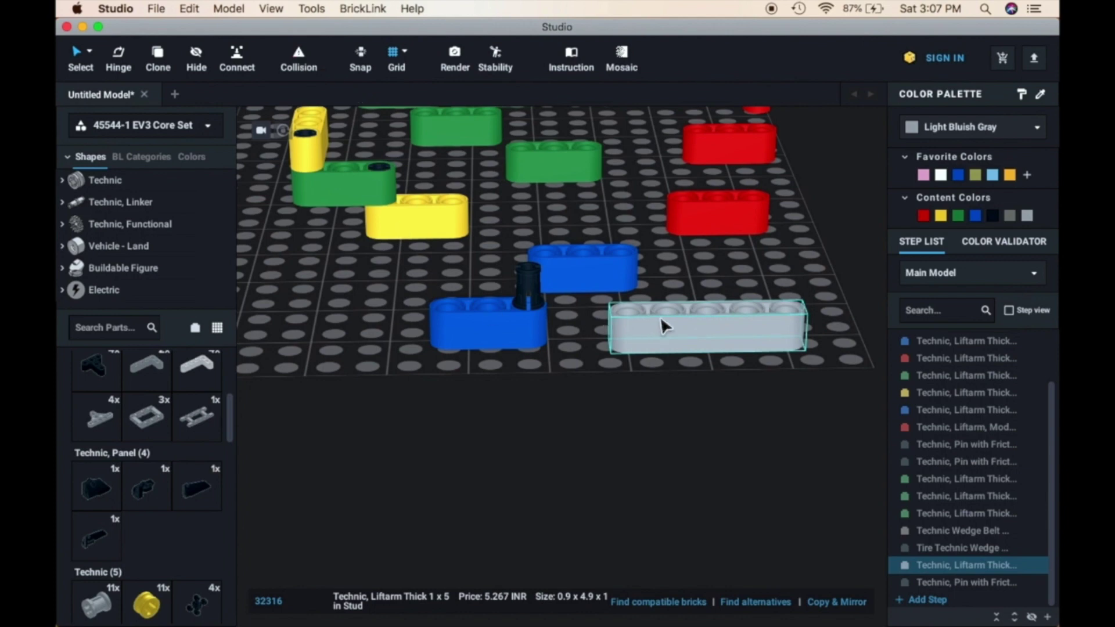
left_click_drag(664, 323, 550, 341)
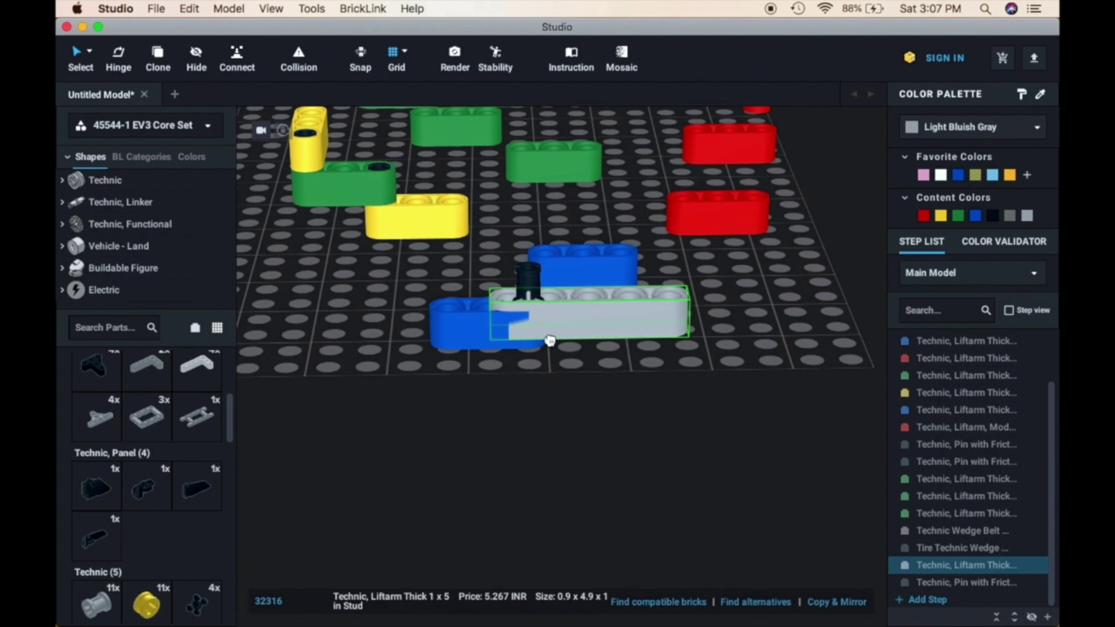
left_click_drag(550, 340, 664, 389)
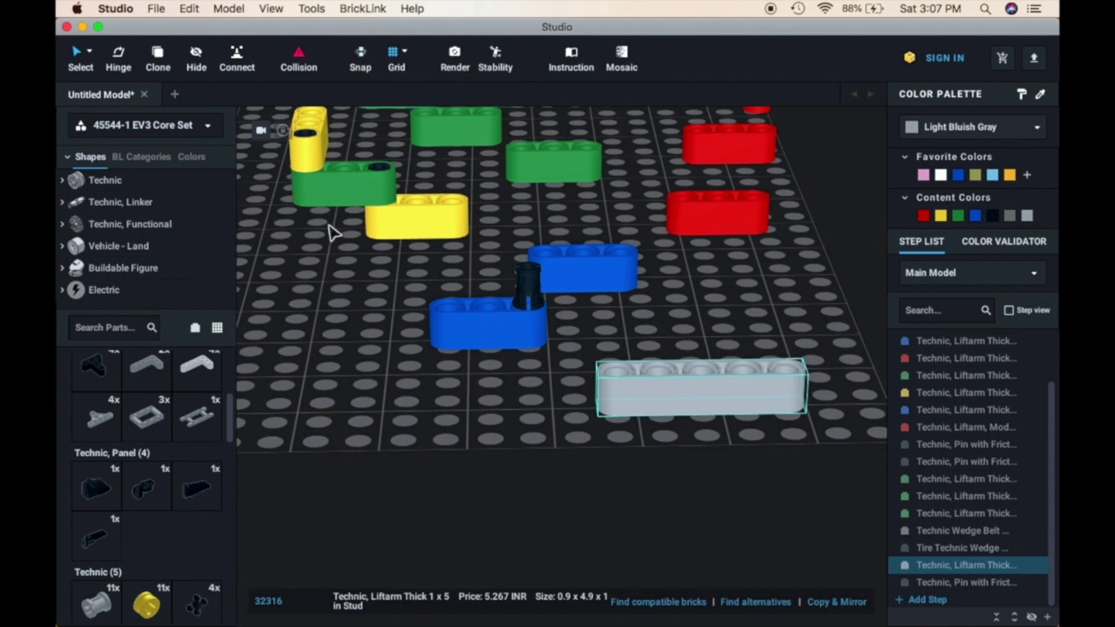
Step: Turn Snap back on and attach the gray liftarm's end hole to the black pin in the front blue liftarm
left_click(360, 56)
left_click_drag(647, 380, 553, 280)
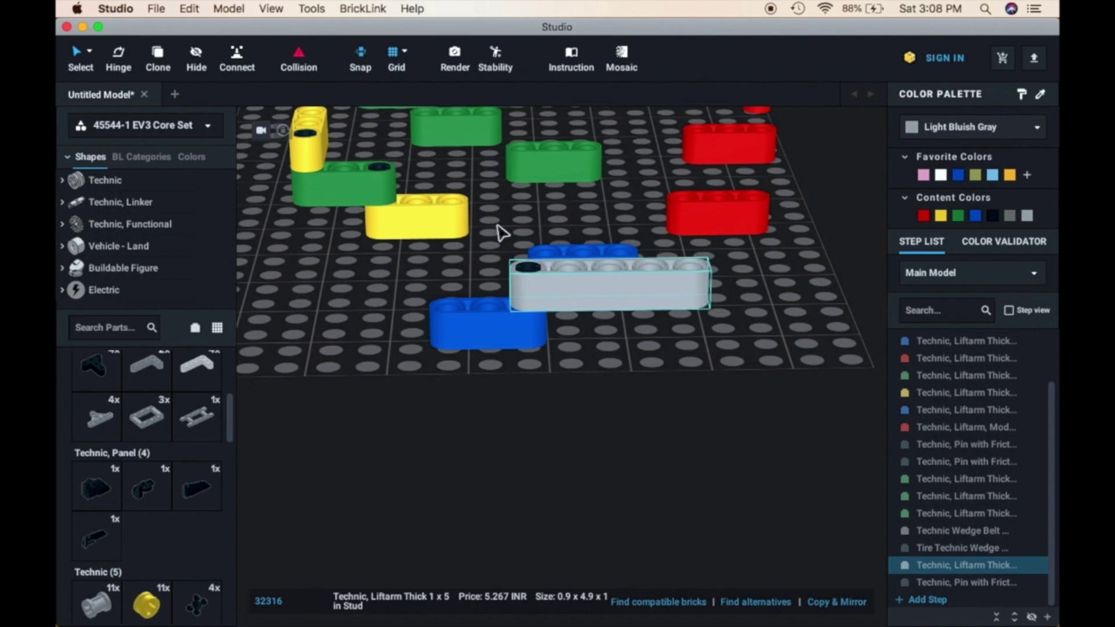
scroll(501, 232, "down", 3)
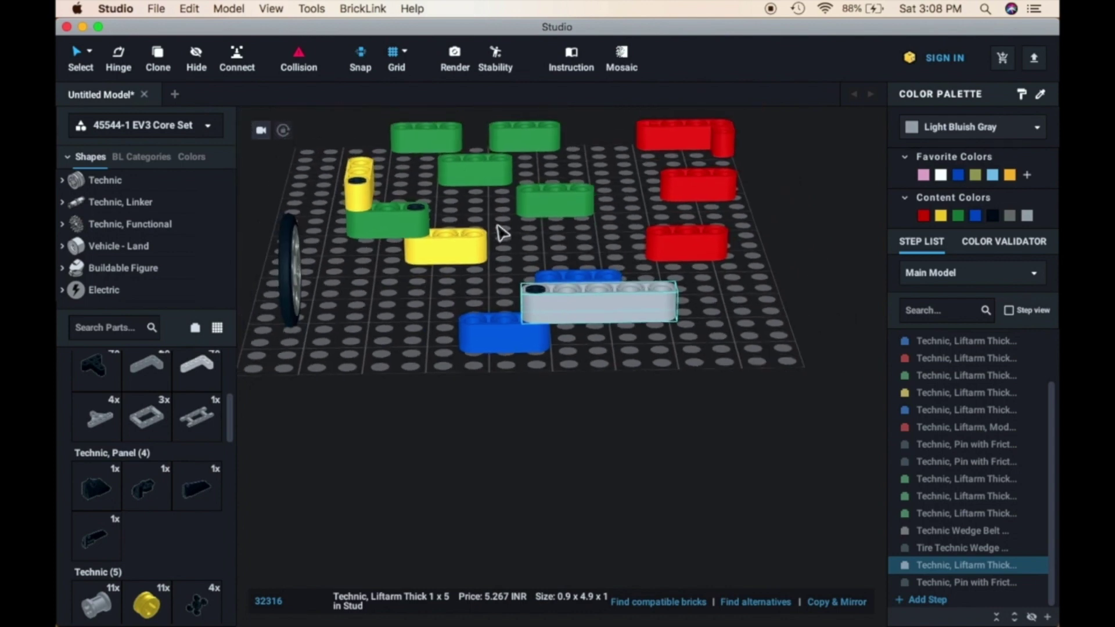